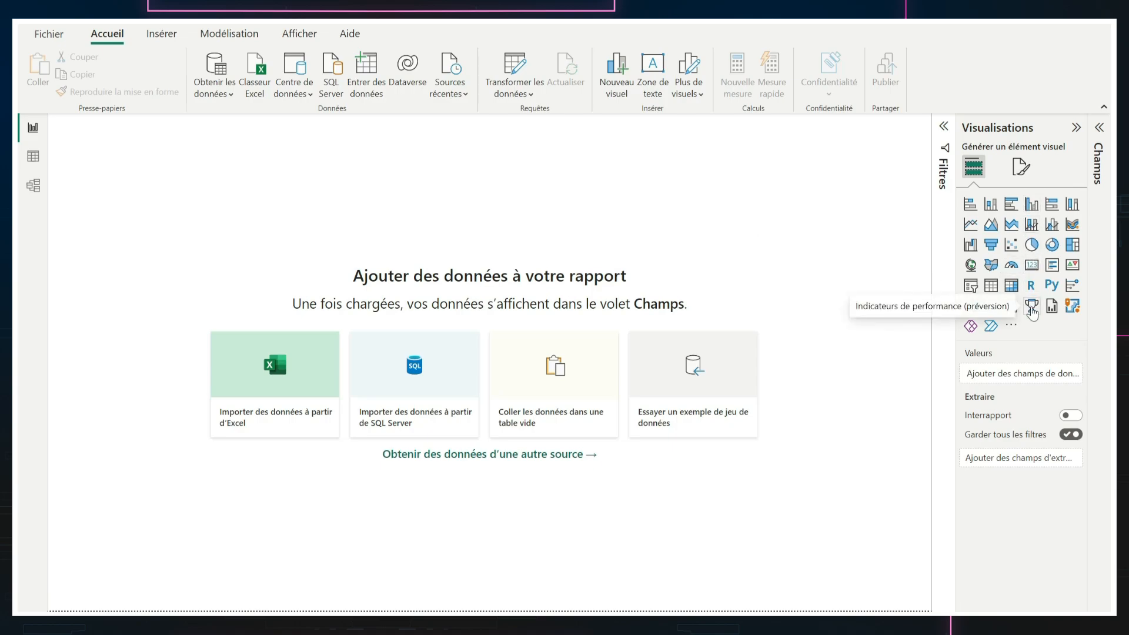
click(160, 37)
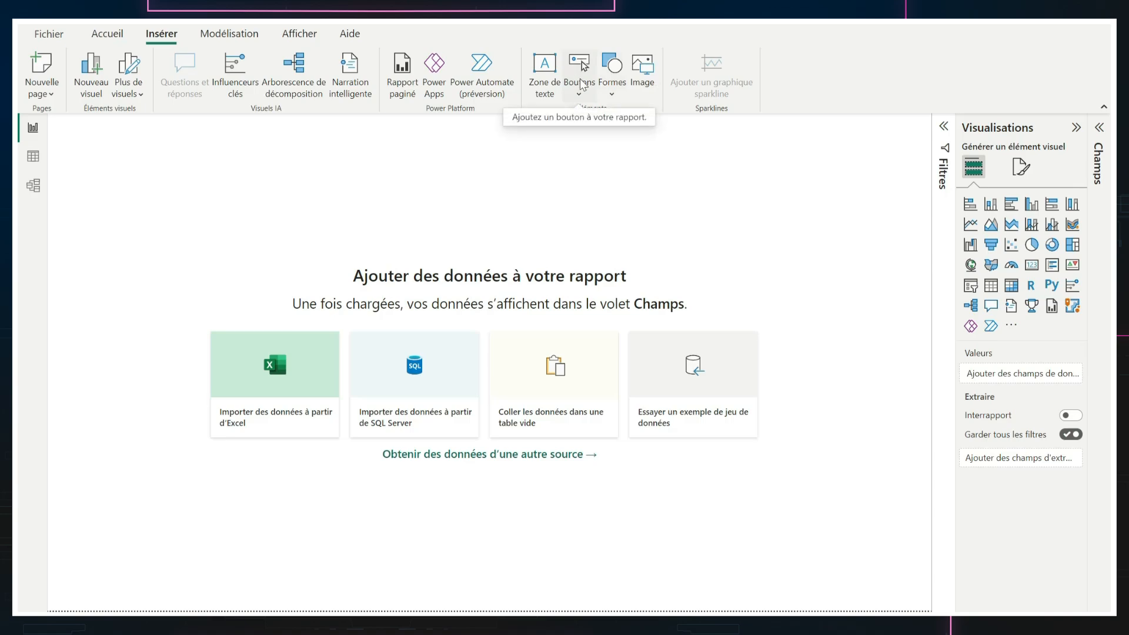
click(229, 34)
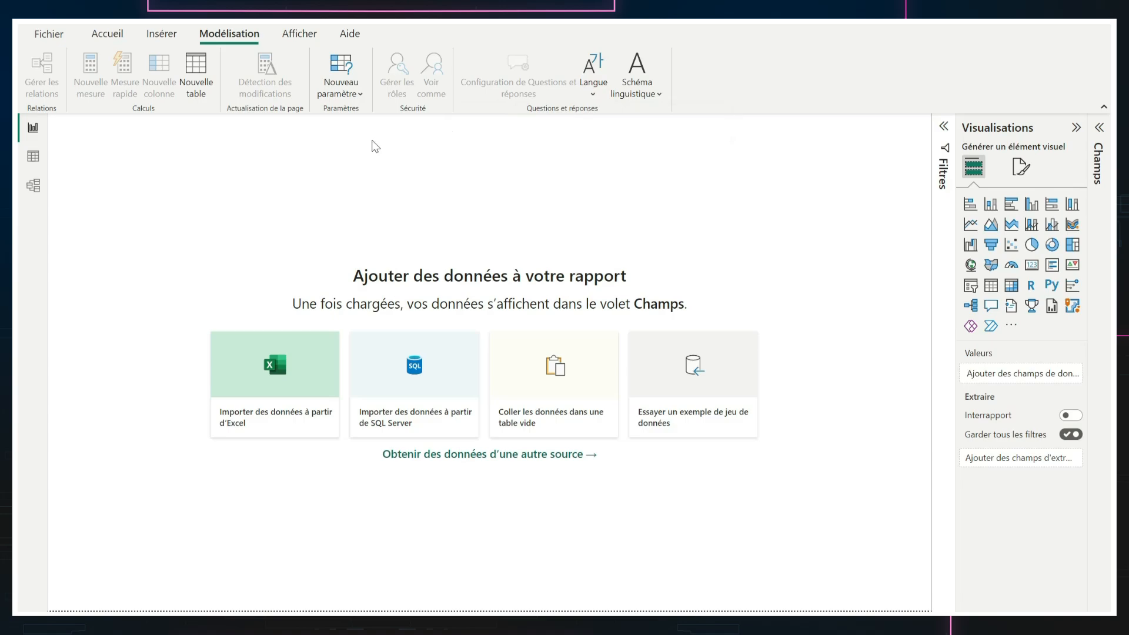
click(296, 34)
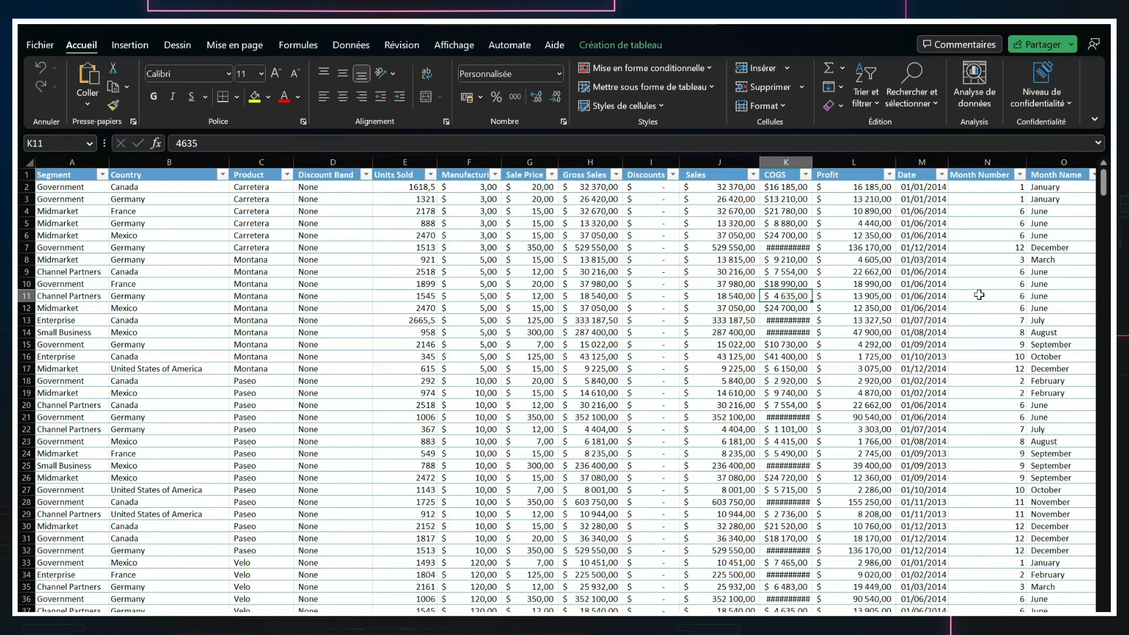
Switch to Excel and examine the columns and rows of the financial sample table down to its last record
scroll(977, 296, right, 3)
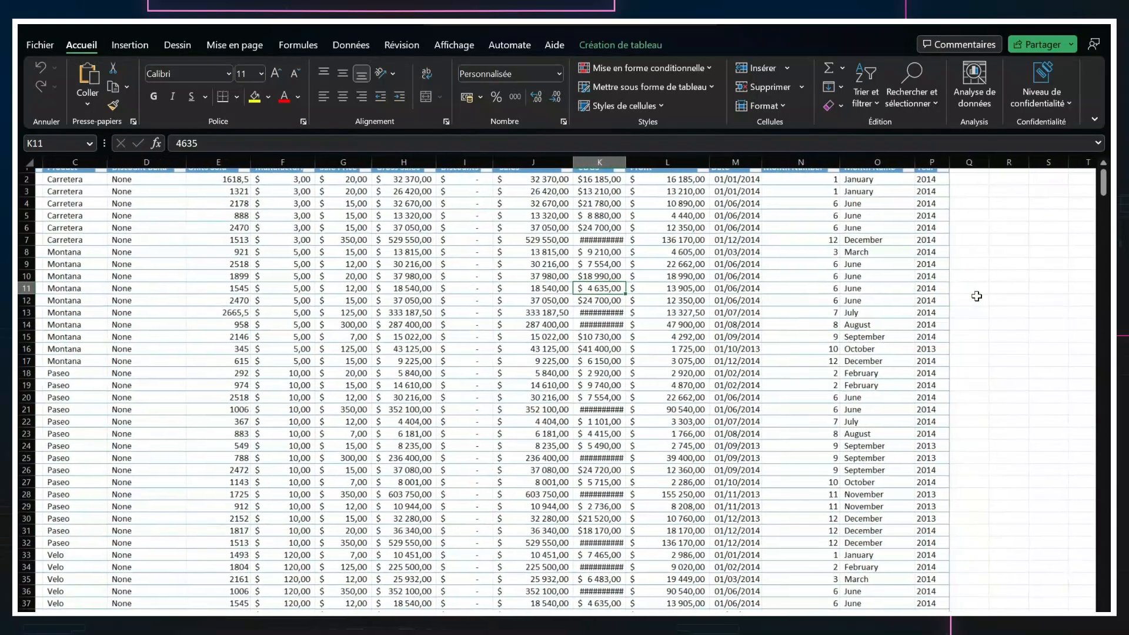
scroll(977, 296, left, 3)
scroll(977, 296, down, 20)
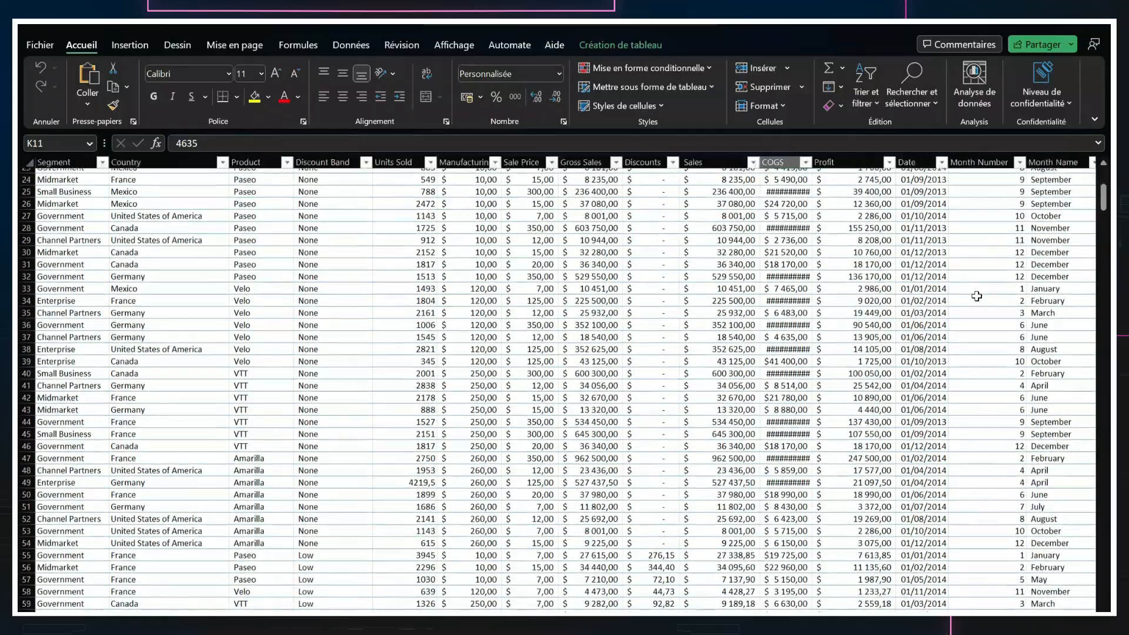
scroll(977, 297, down, 20)
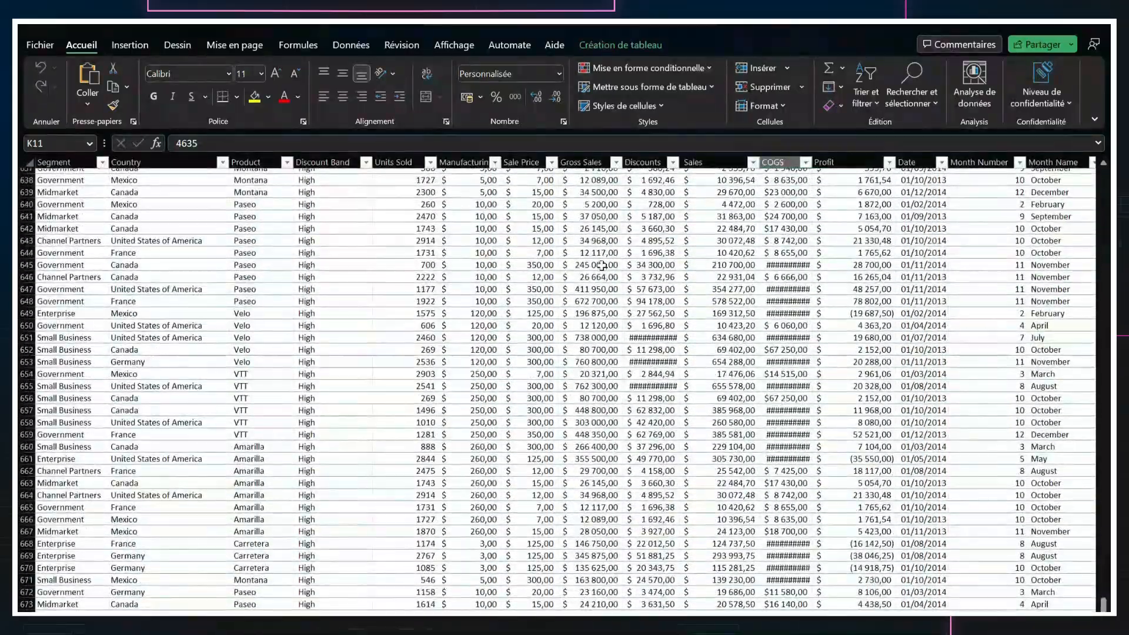
click(602, 265)
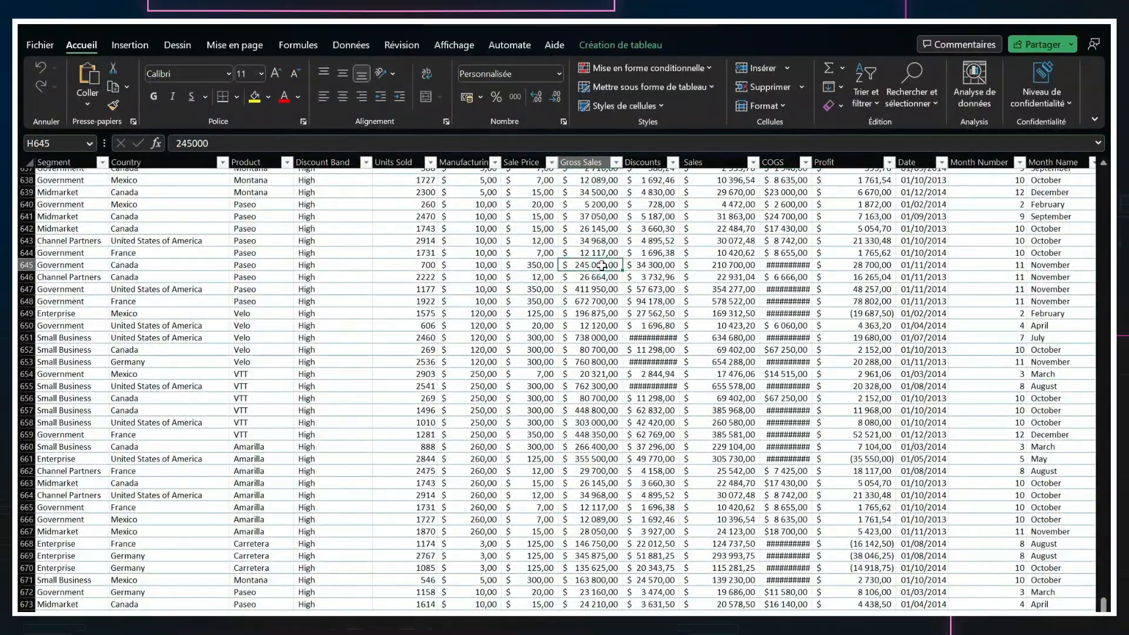
key(ctrl+Down)
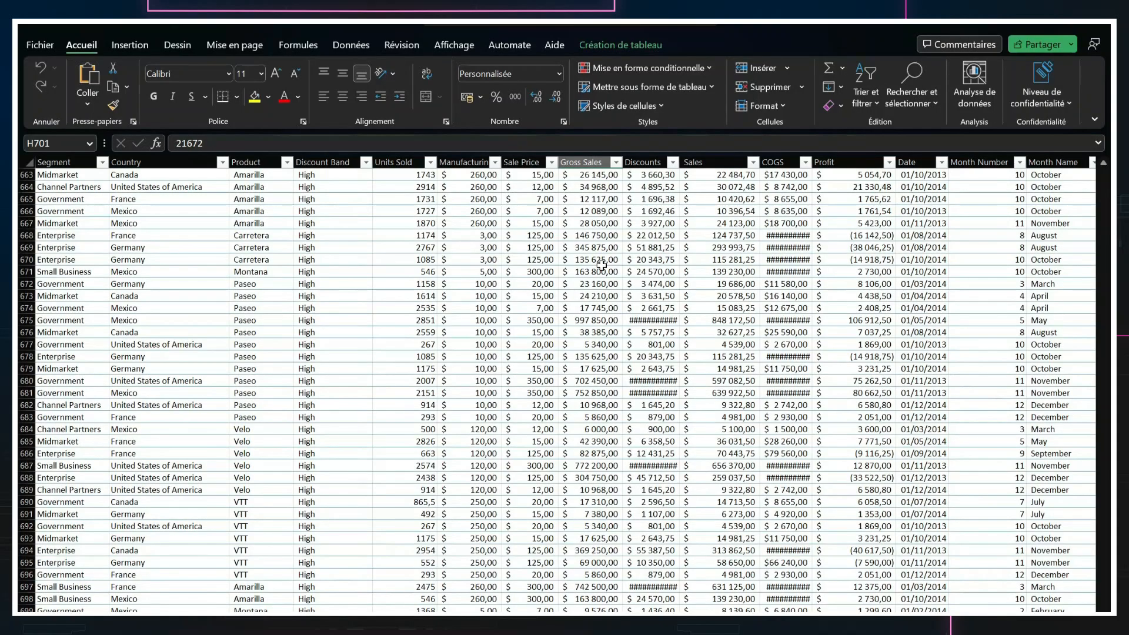
scroll(582, 362, up, 11)
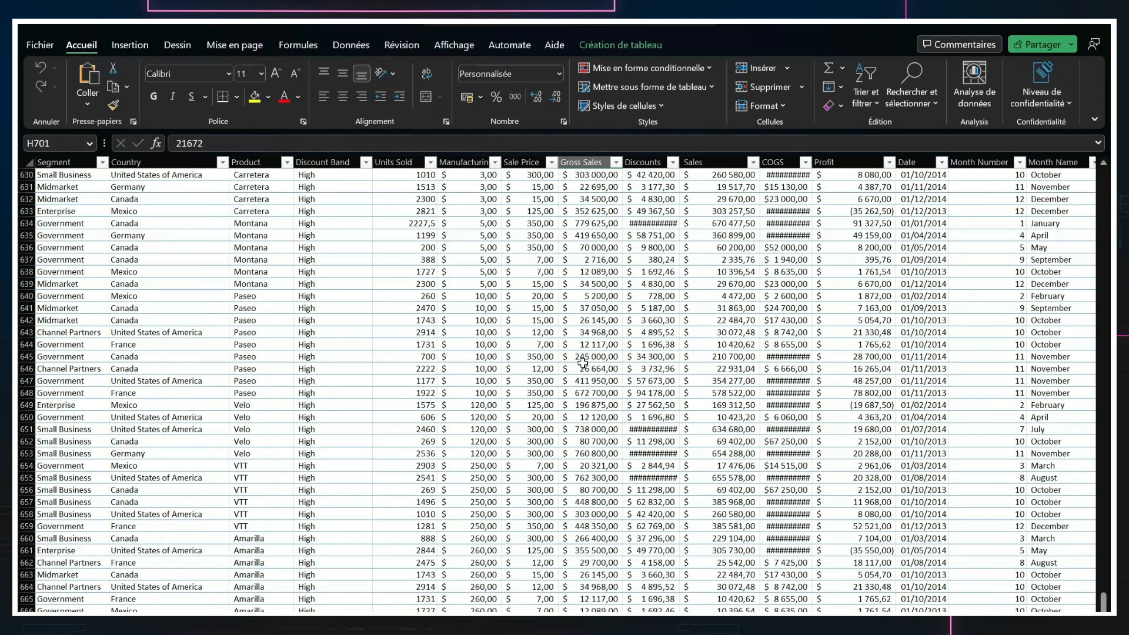
scroll(582, 362, up, 20)
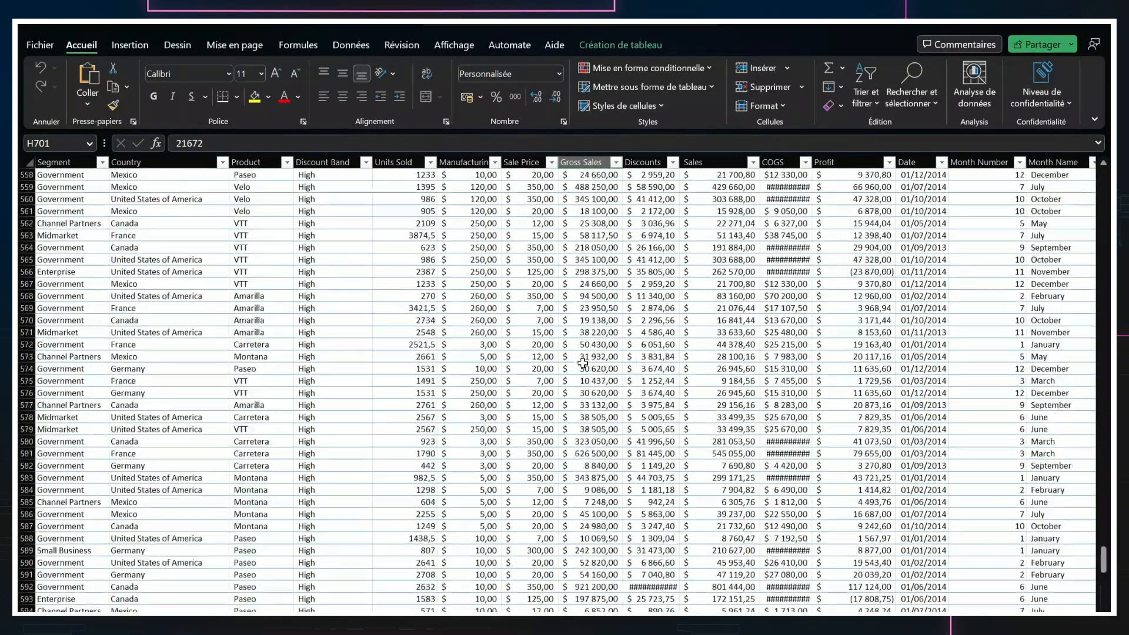
scroll(583, 363, up, 15)
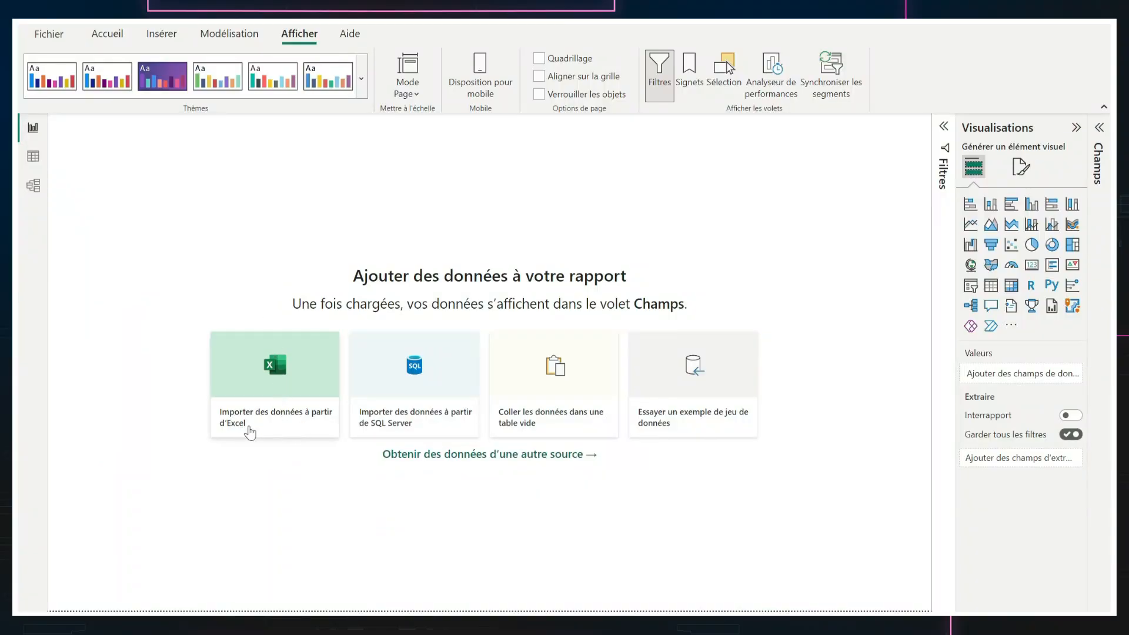
Switch to Power BI Desktop and start an Excel import of the Financial Sample workbook from the Téléchargements folder
click(274, 429)
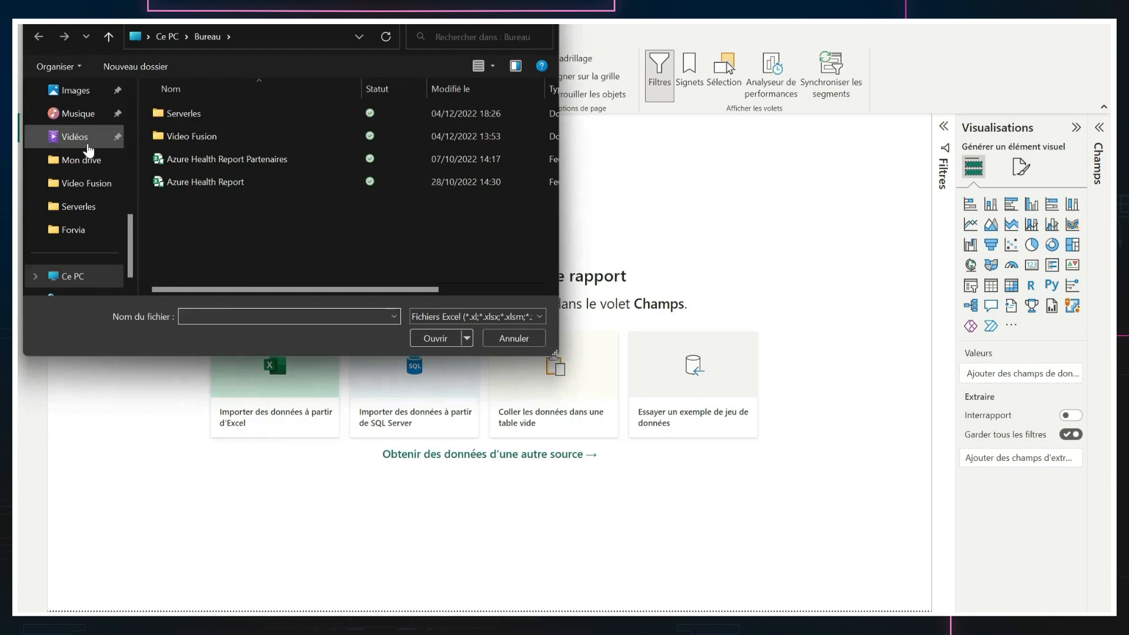
scroll(77, 194, up, 5)
click(82, 229)
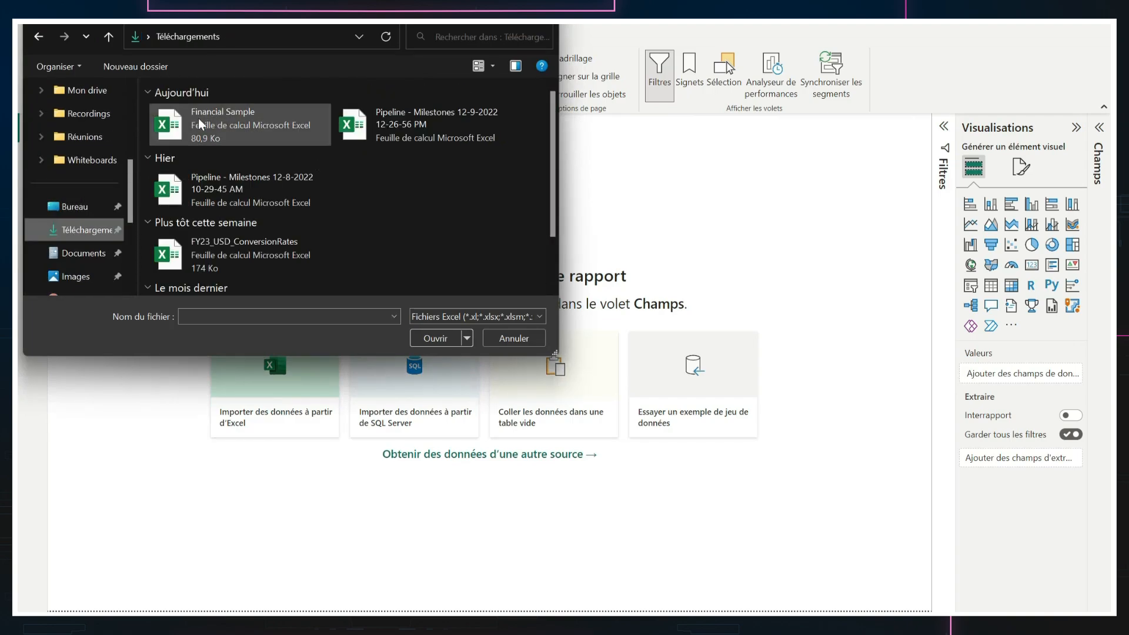
double_click(197, 118)
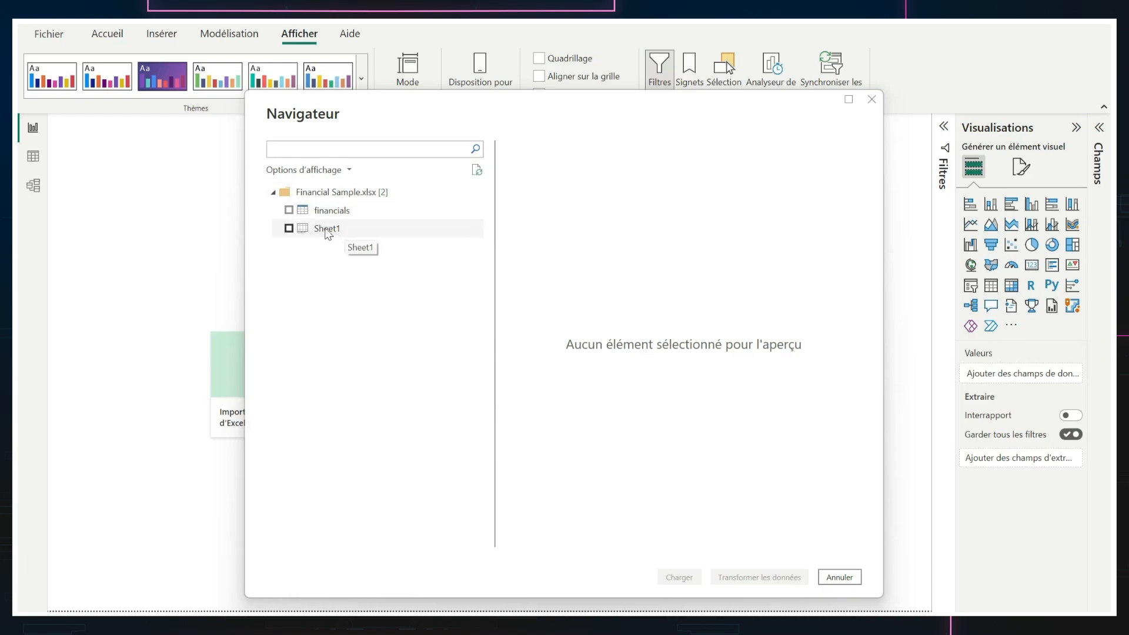
Select the financials table, preview its data and open it in the Power Query editor for transformation
click(290, 215)
click(289, 212)
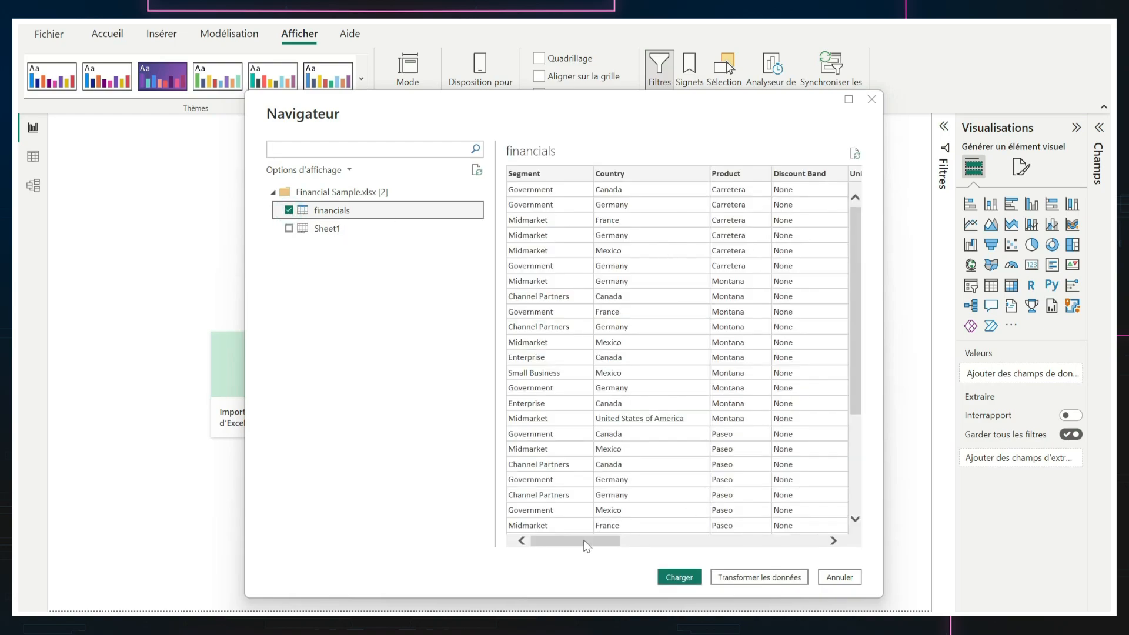
drag(585, 542, 537, 531)
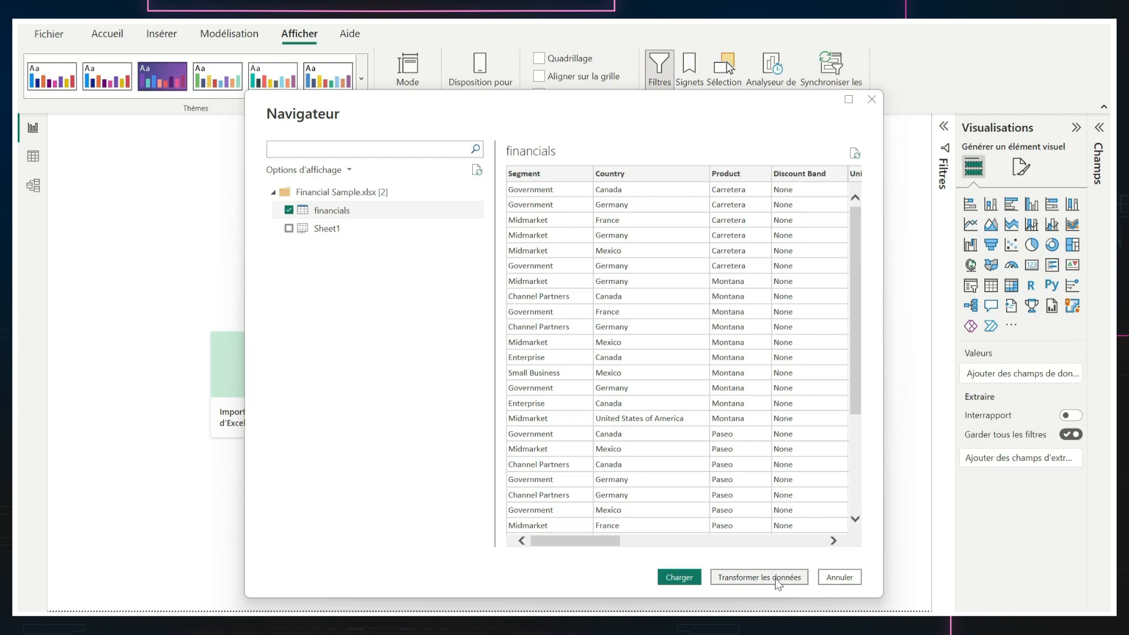
click(746, 578)
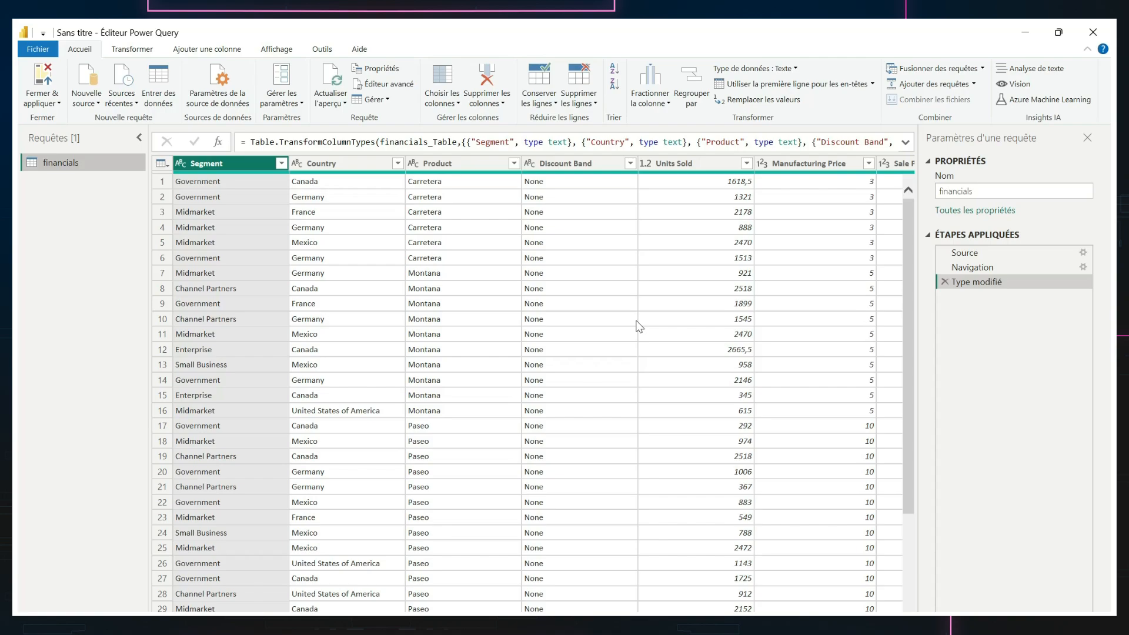
Change the Units Sold column's data type to Nombre entier, replacing the current type conversion
scroll(639, 327, right, 5)
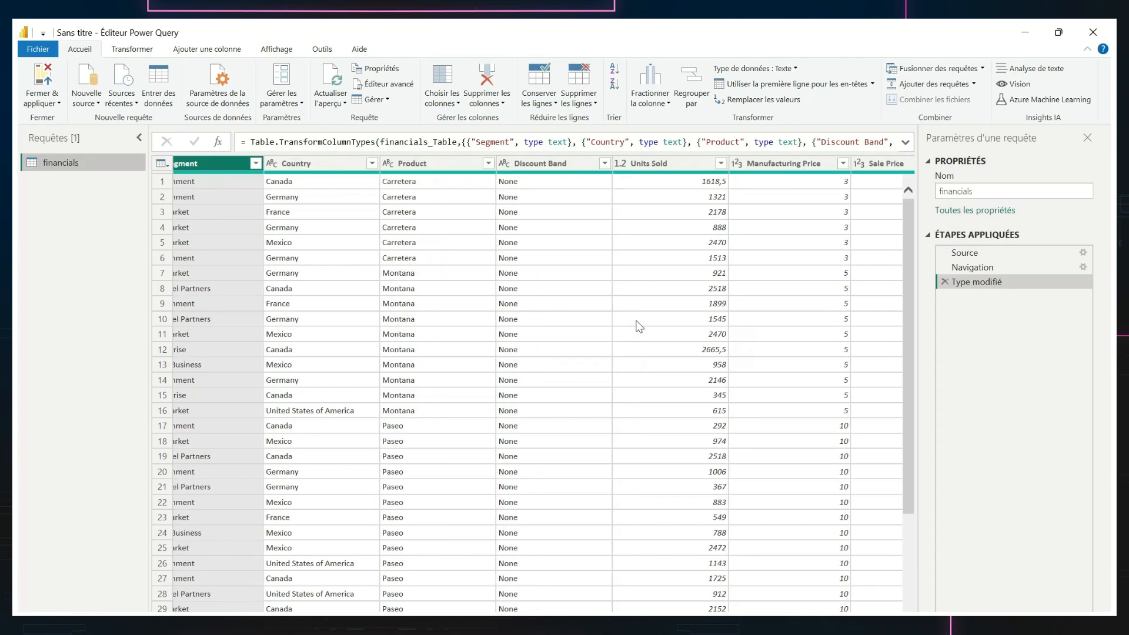
scroll(639, 327, right, 2)
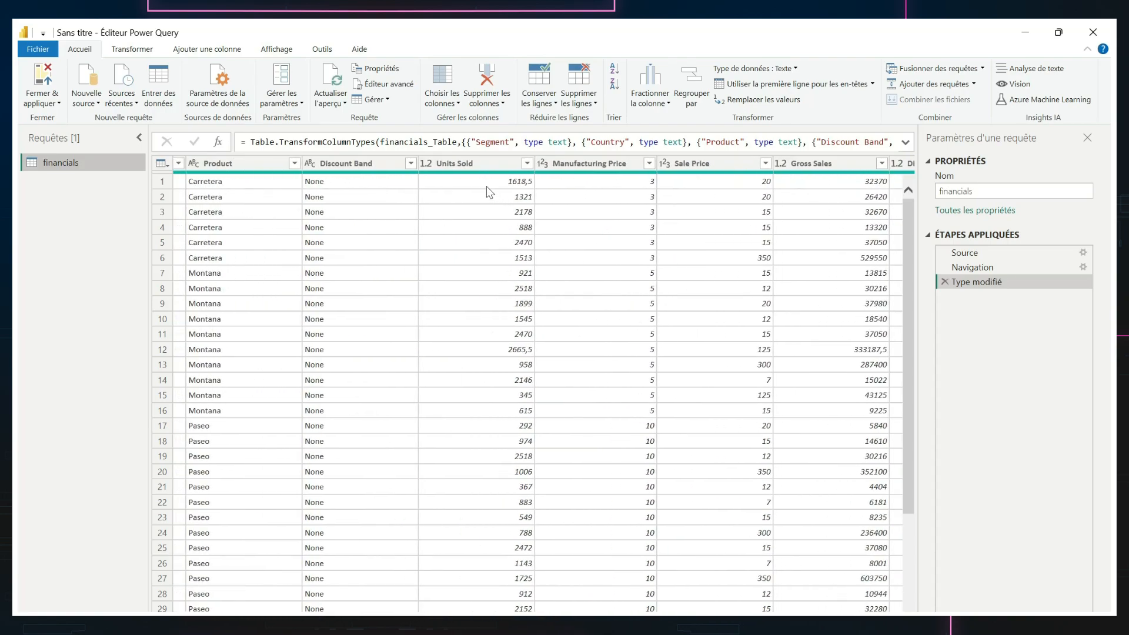
click(457, 164)
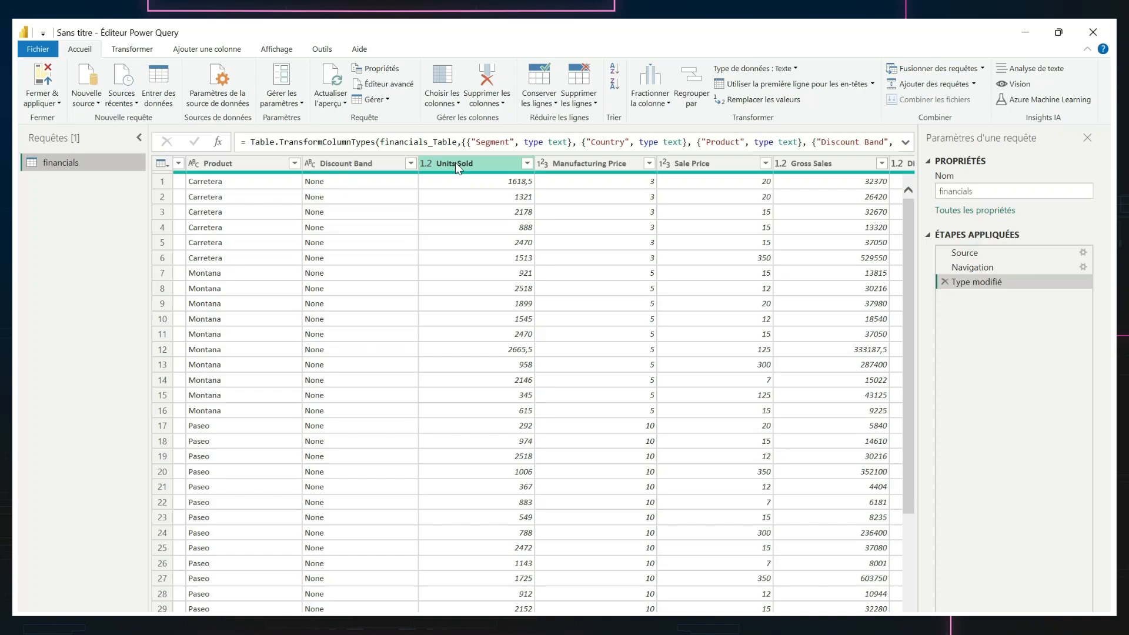
click(456, 164)
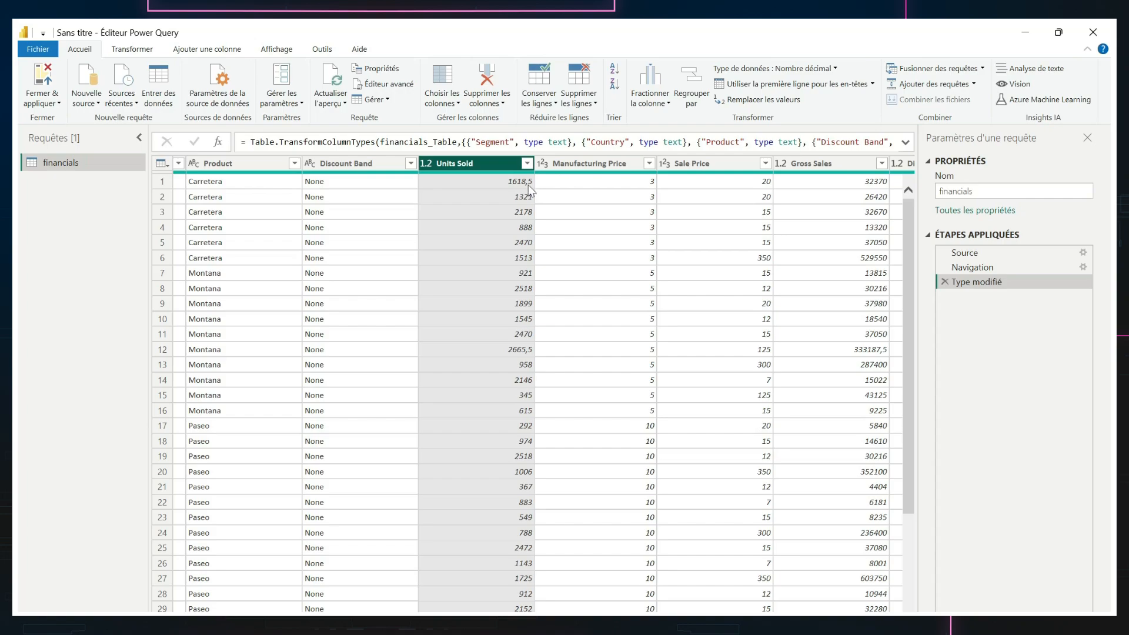
click(818, 70)
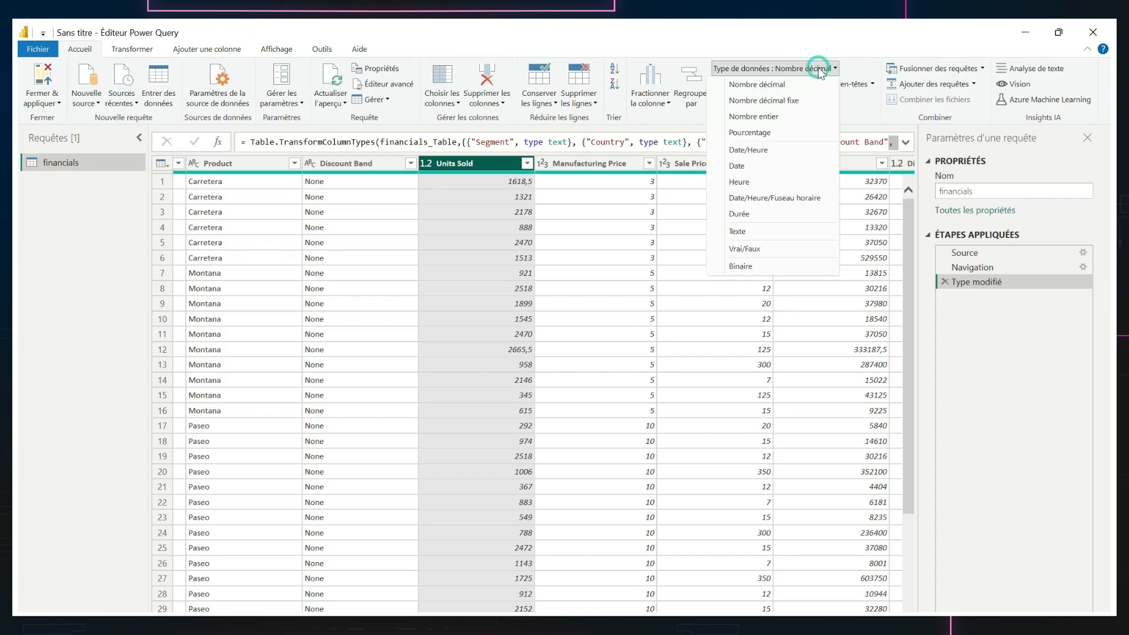
click(821, 117)
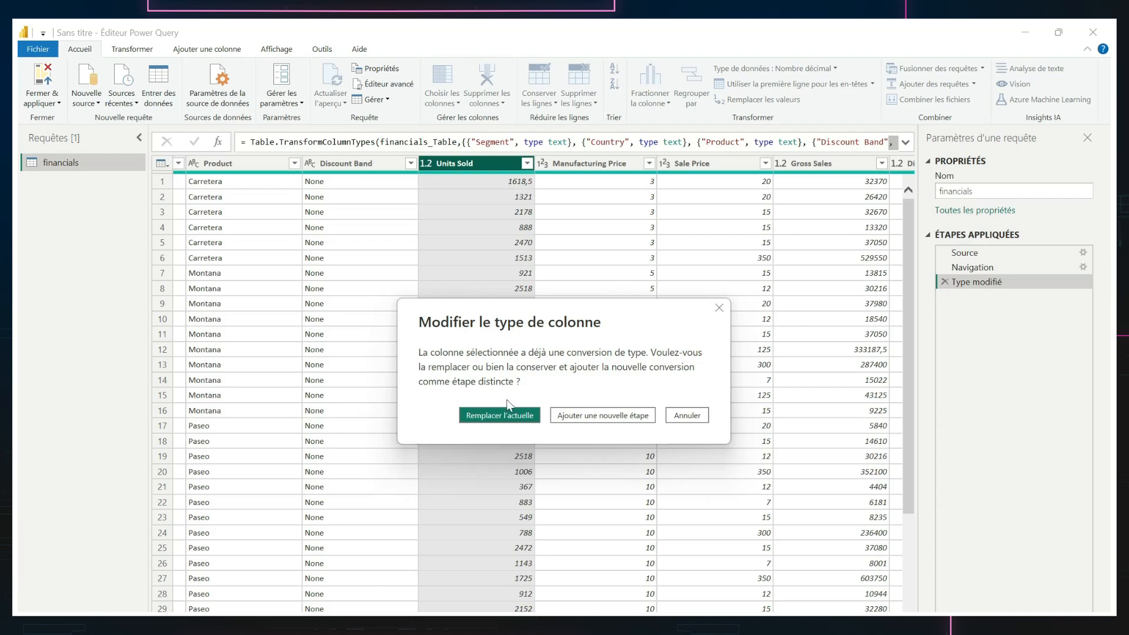
click(507, 414)
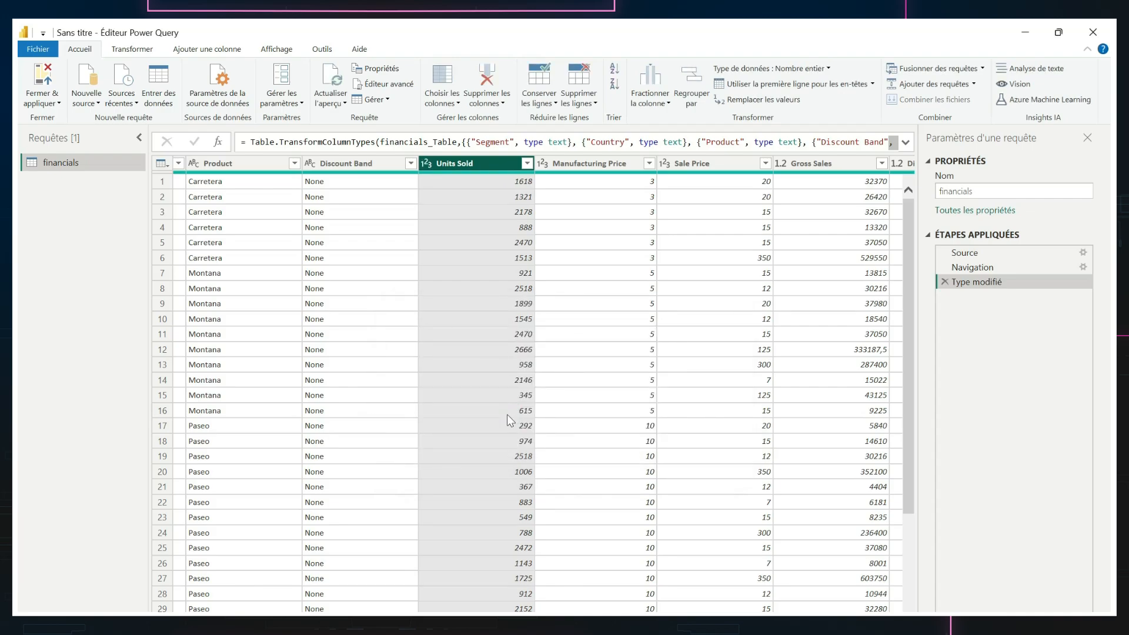
Examine the converted Units Sold values and compare them with the earlier applied steps, returning to Type modifié
scroll(507, 414, down, 1)
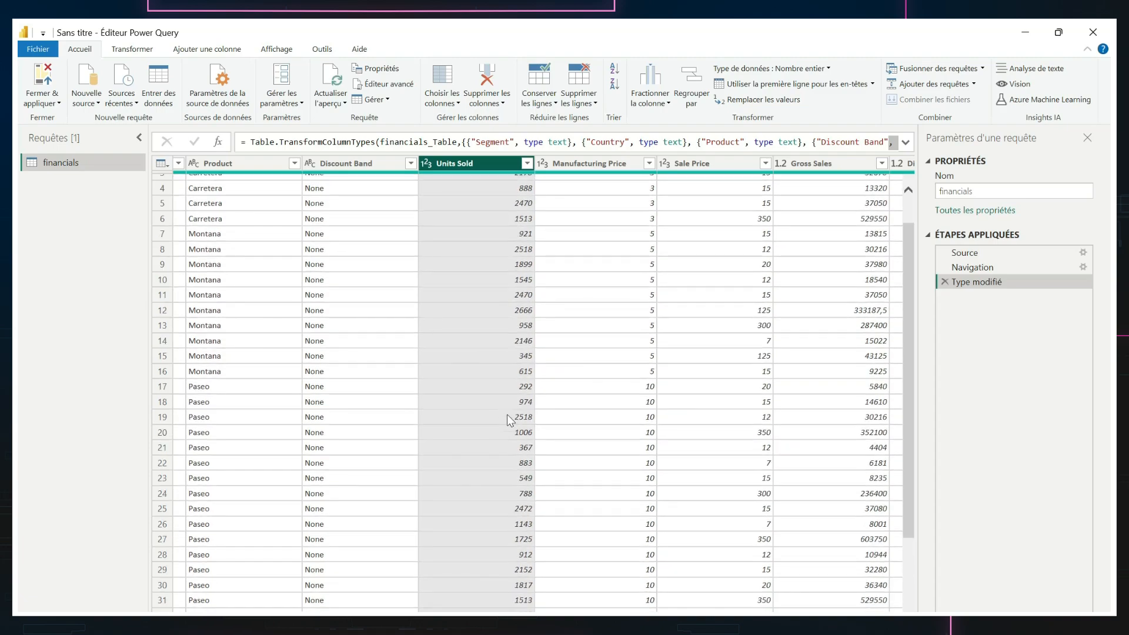
scroll(507, 414, up, 1)
scroll(506, 414, down, 5)
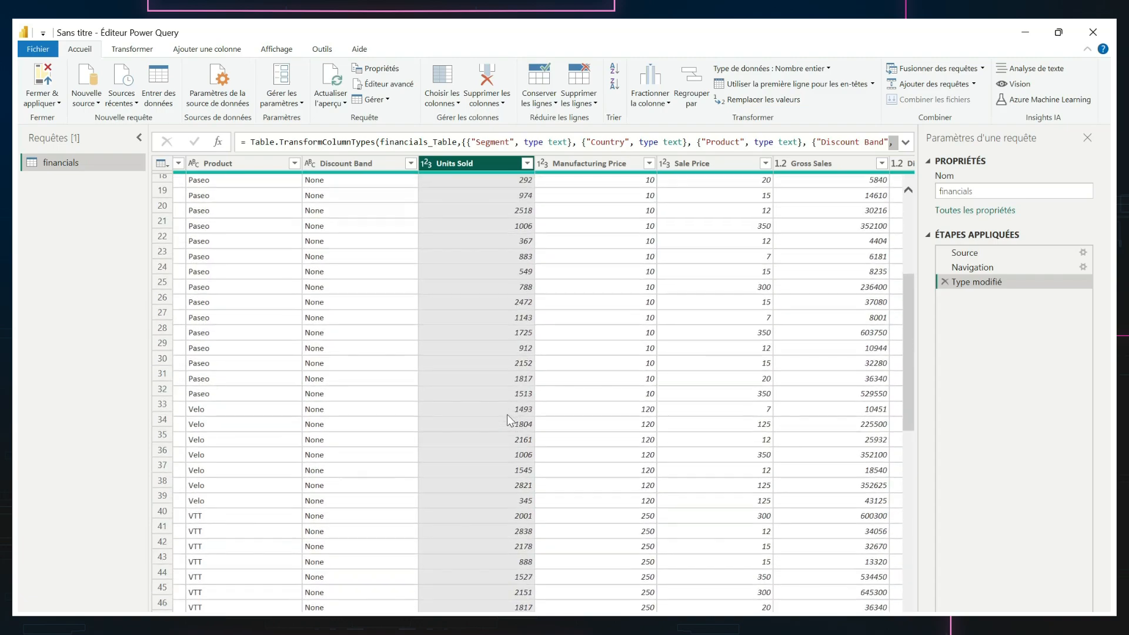
scroll(506, 414, up, 5)
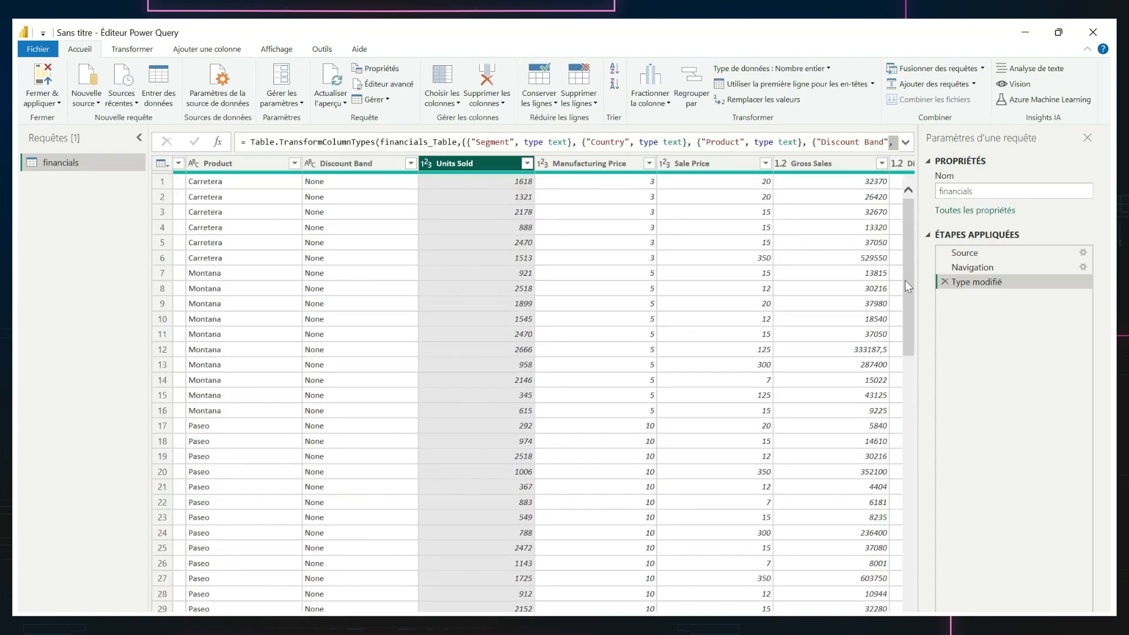
click(997, 265)
click(990, 254)
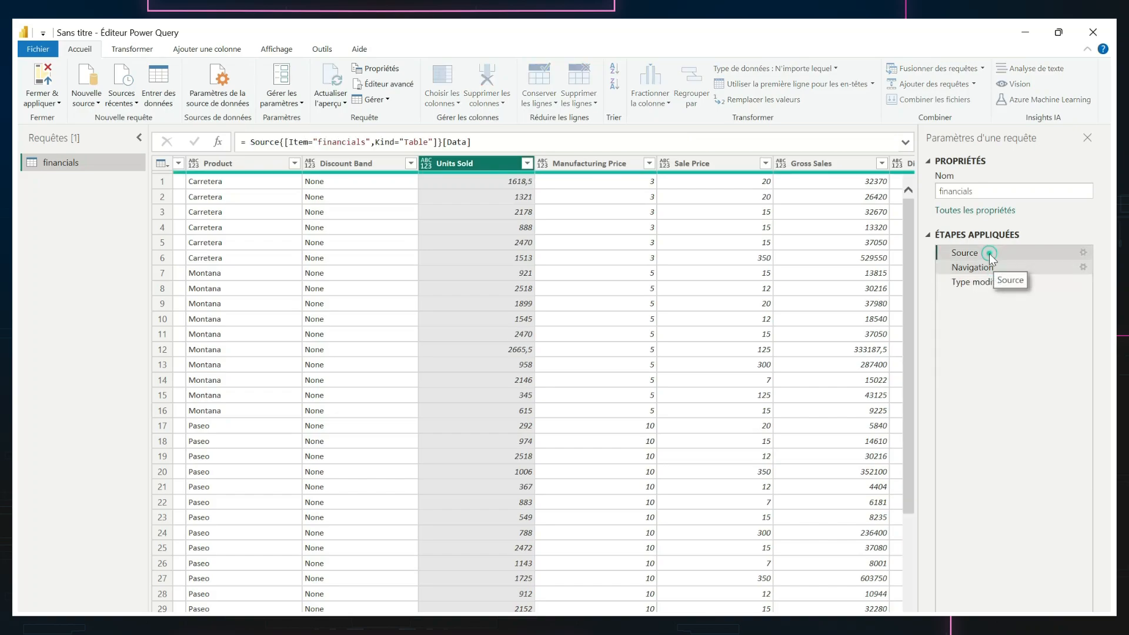
click(977, 283)
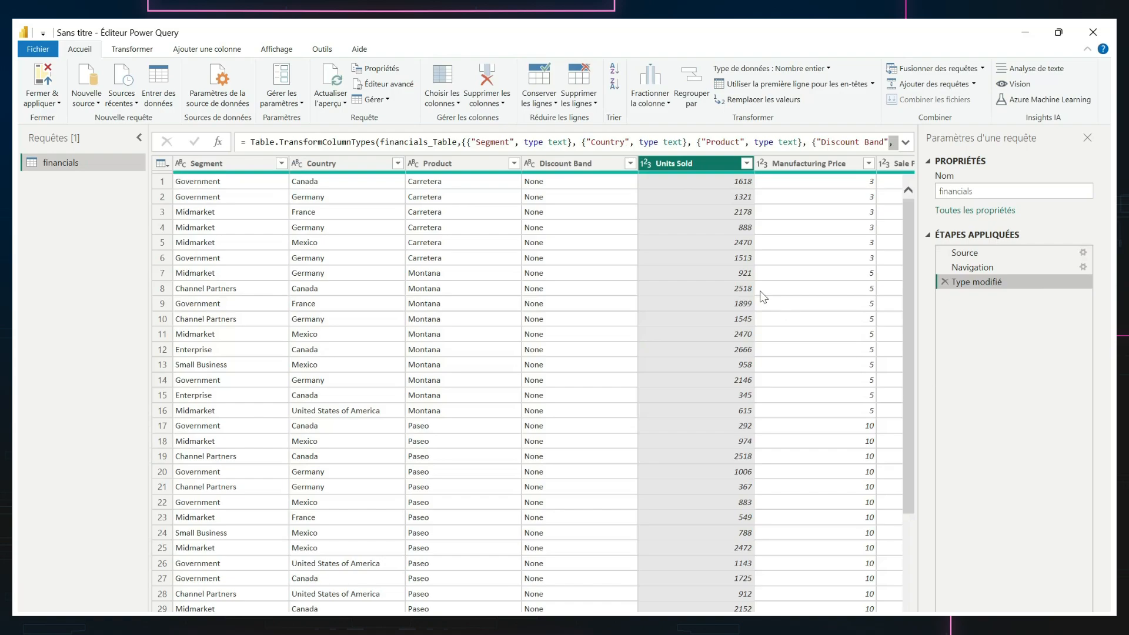
scroll(763, 297, right, 5)
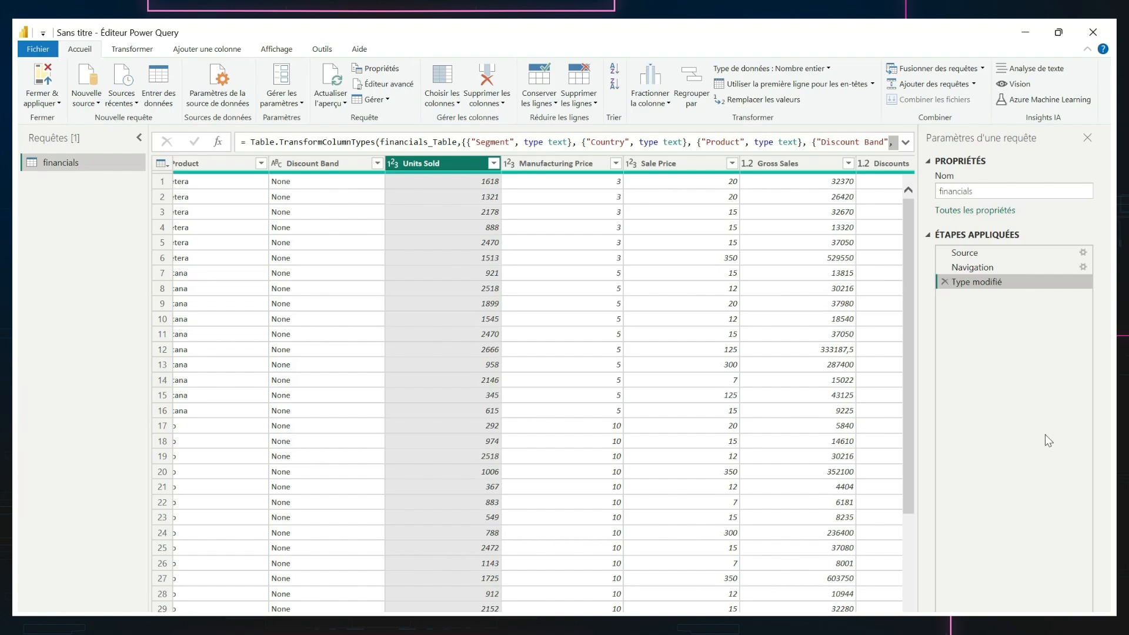
scroll(234, 290, left, 5)
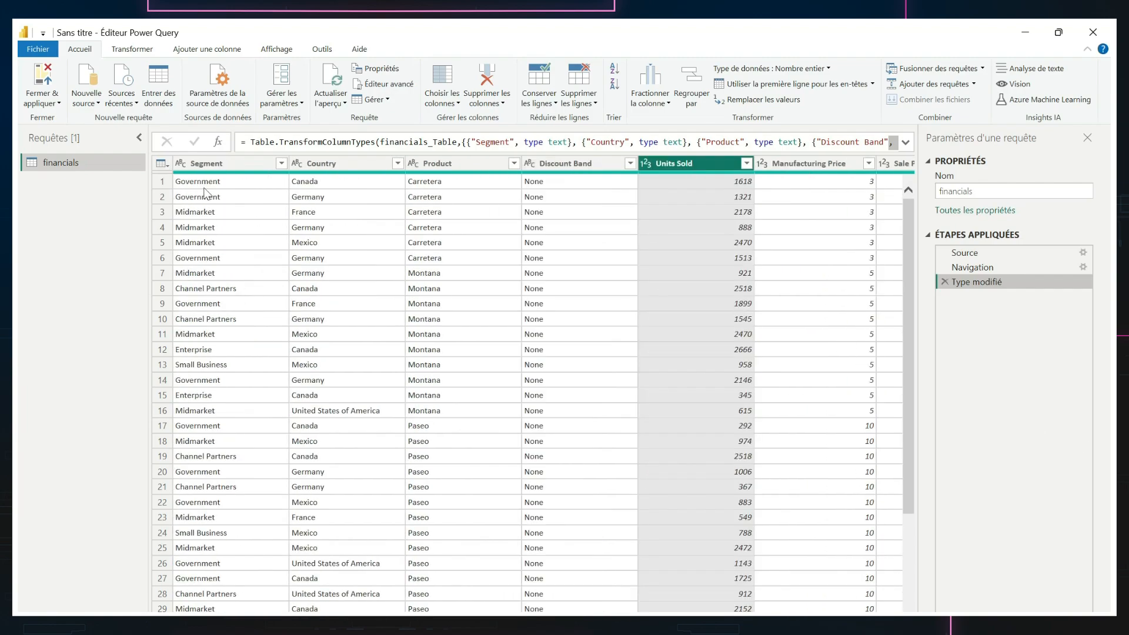
Convert the text in the Segment column to uppercase
click(216, 167)
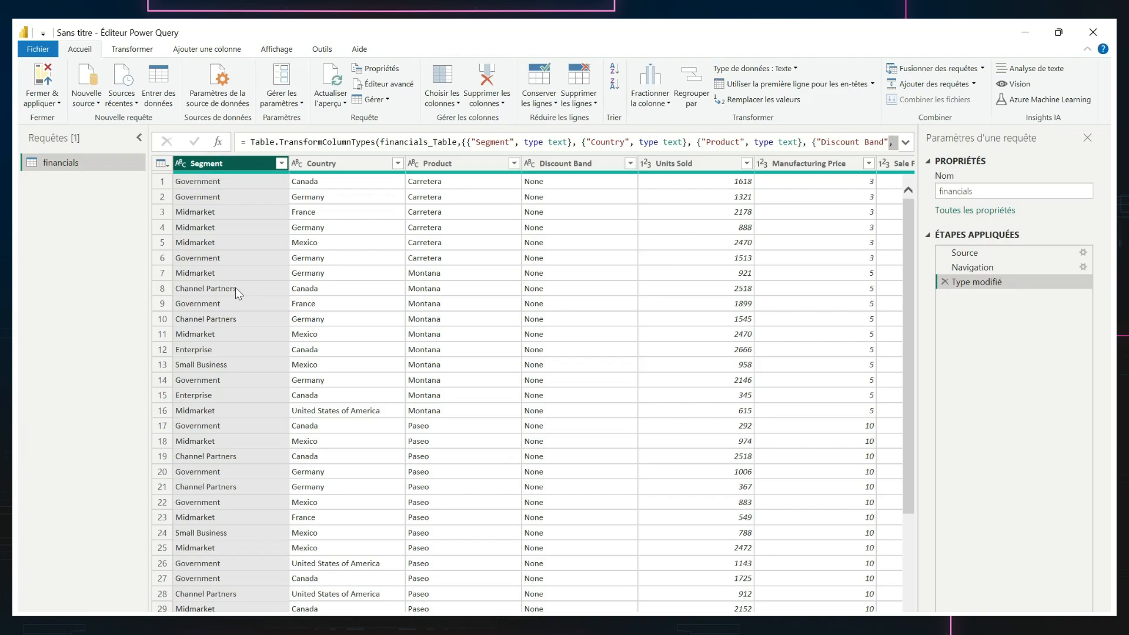
click(225, 160)
click(132, 48)
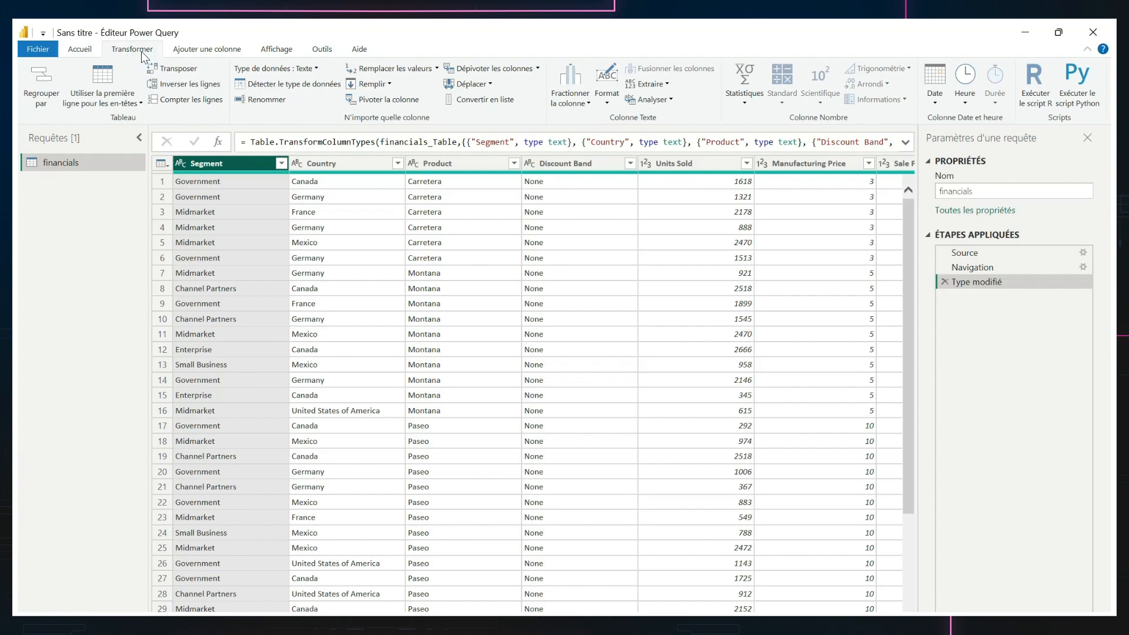
click(607, 104)
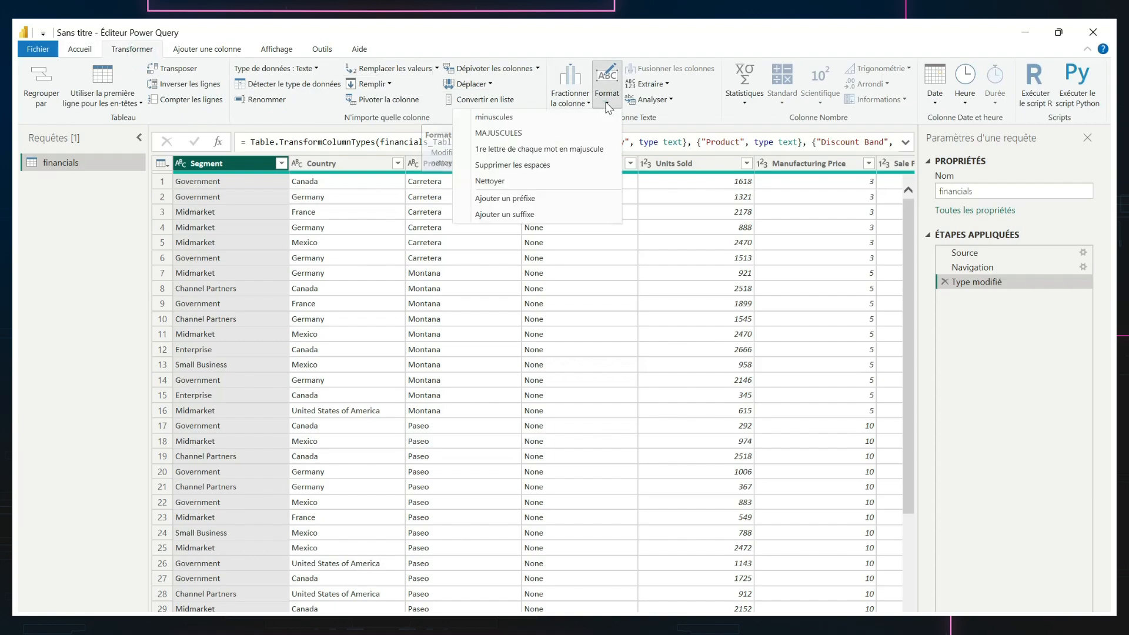
click(551, 138)
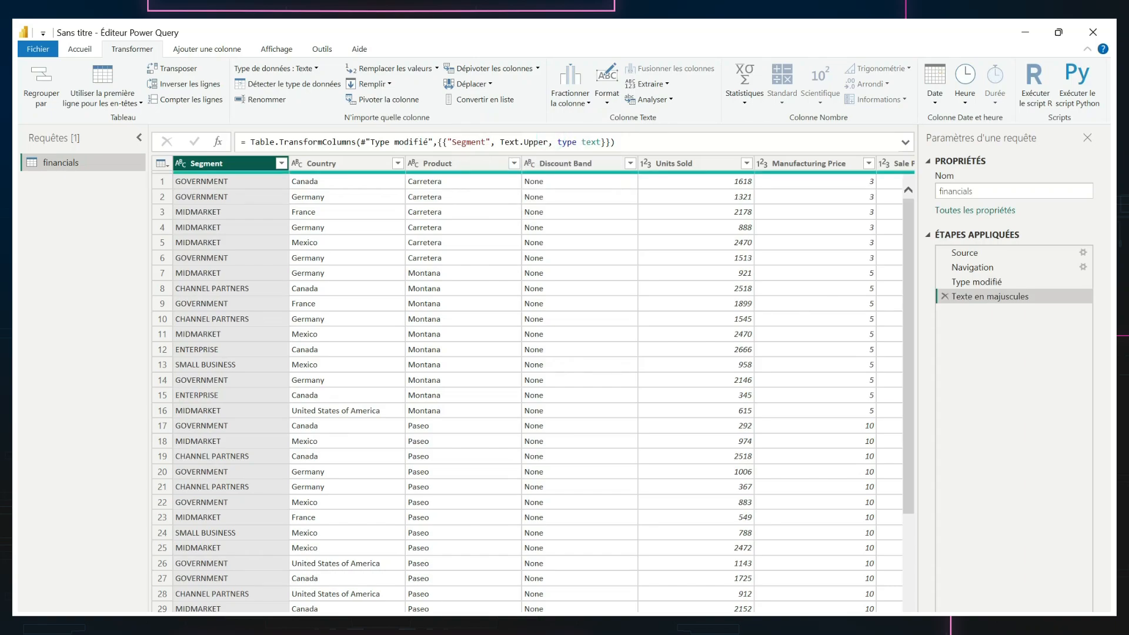
Rename the Month Name column to Month
scroll(683, 343, right, 5)
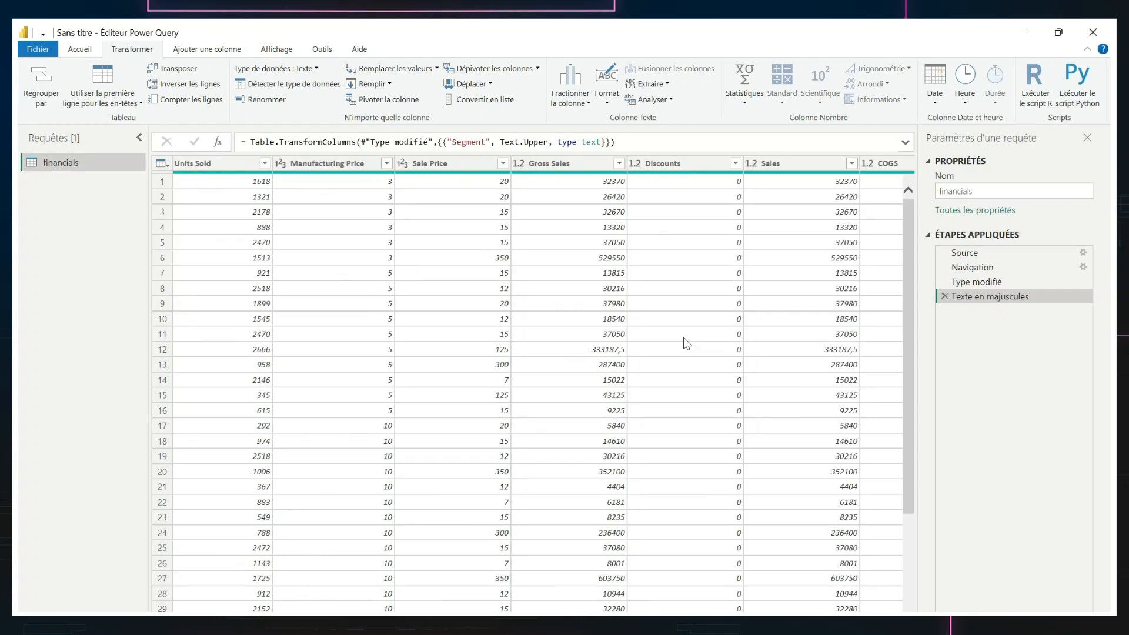
scroll(687, 343, right, 6)
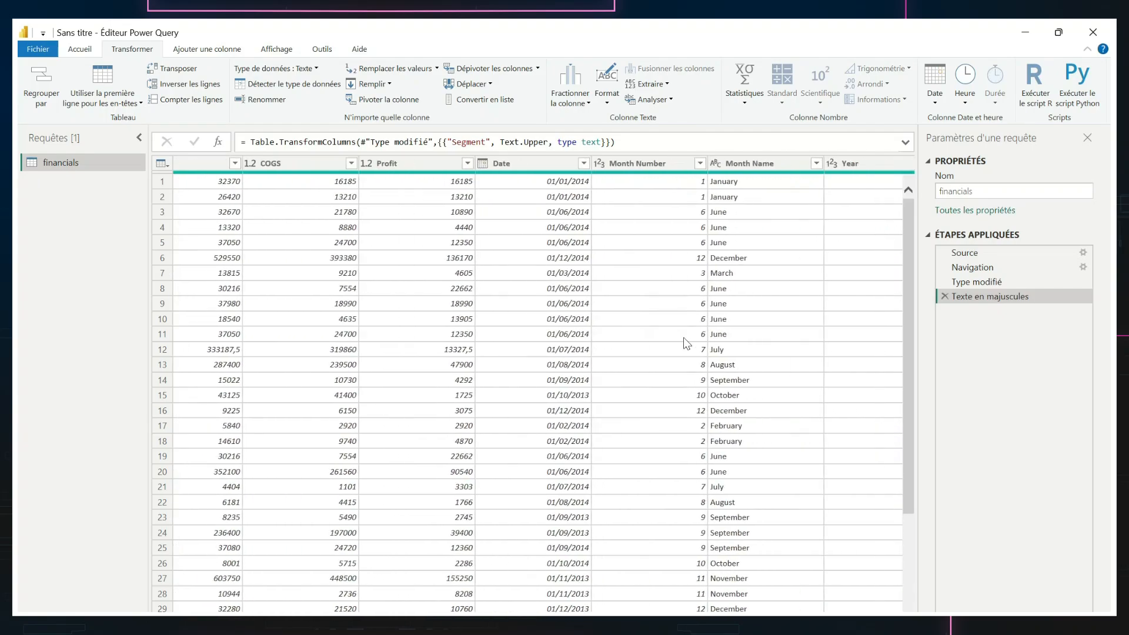
click(765, 164)
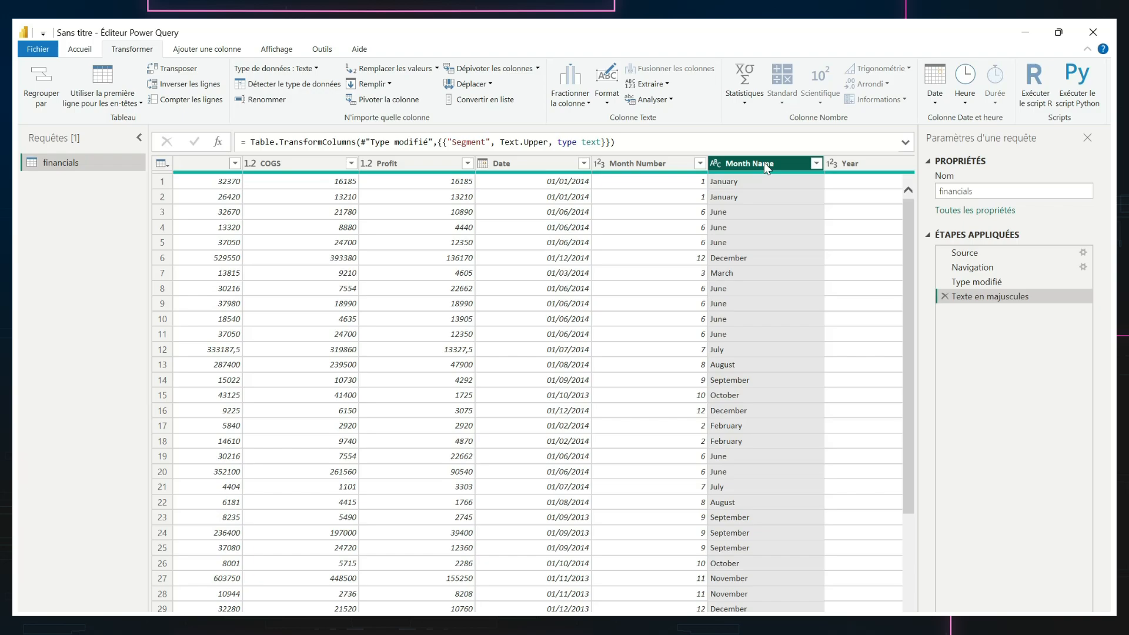
double_click(765, 167)
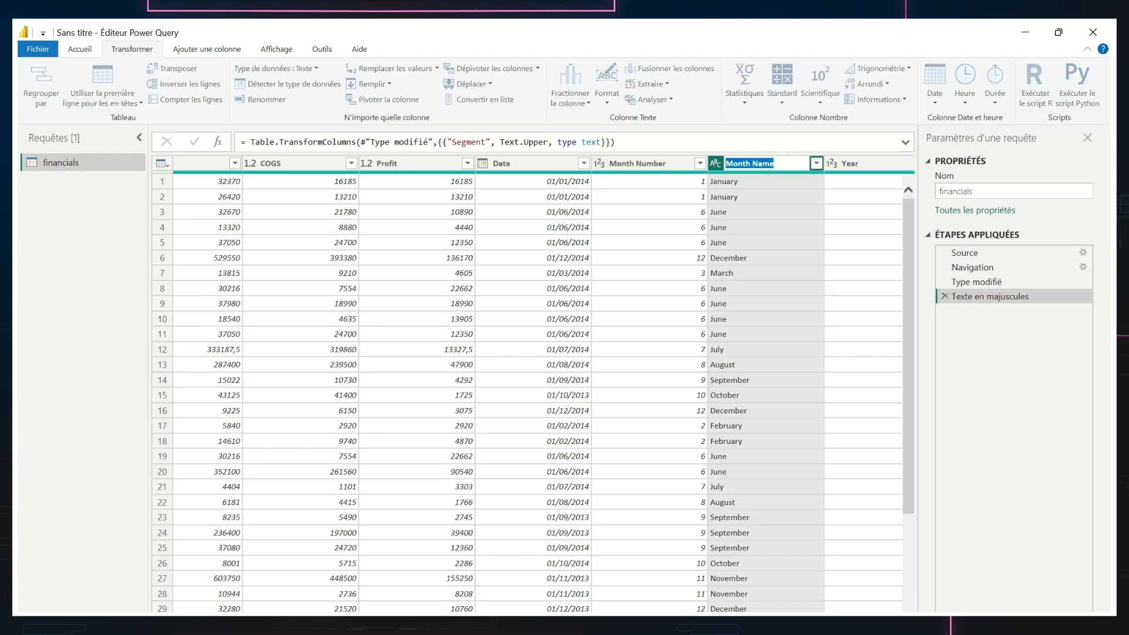
click(754, 164)
key(Delete)
key(Delete)
key(Delete)
key(Delete)
key(Return)
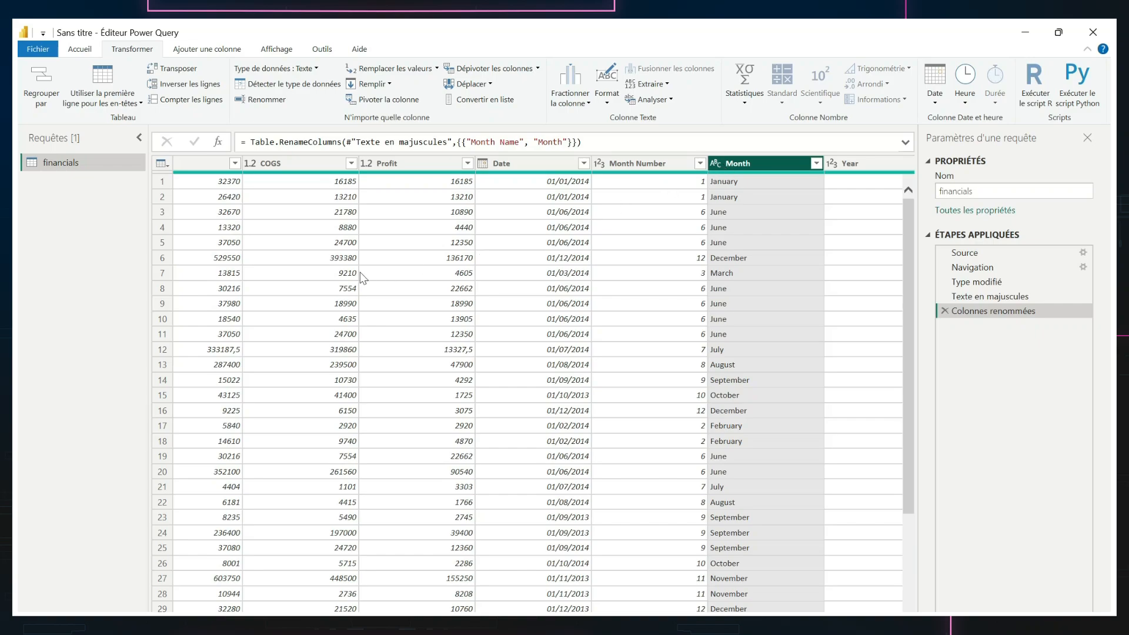
Filter the Product column to exclude the Montana rows
scroll(375, 267, left, 10)
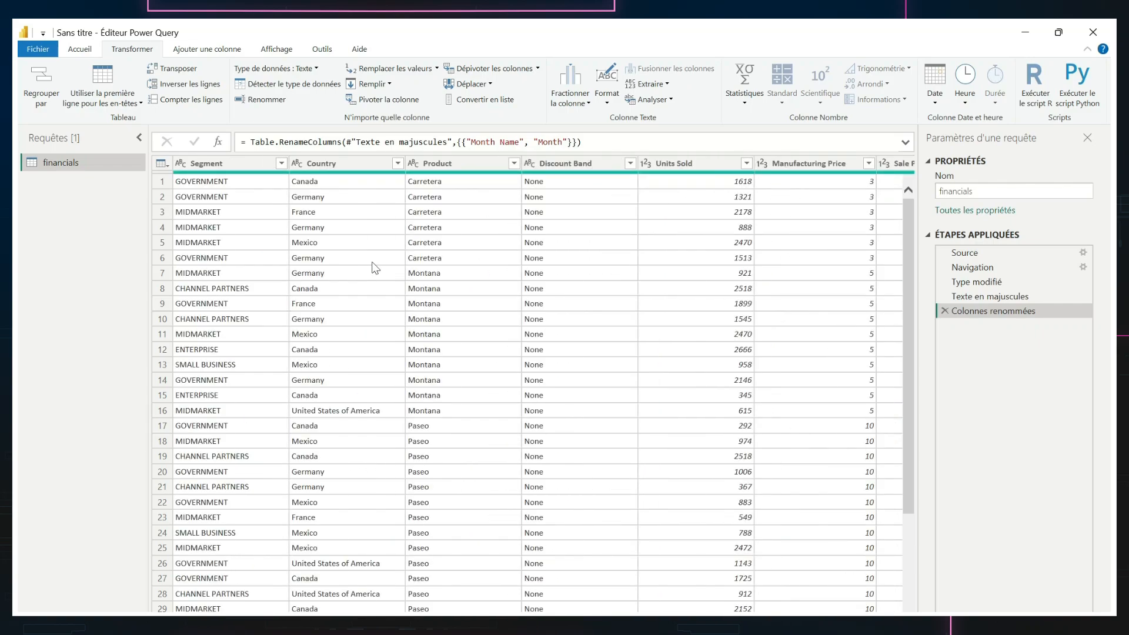
click(453, 162)
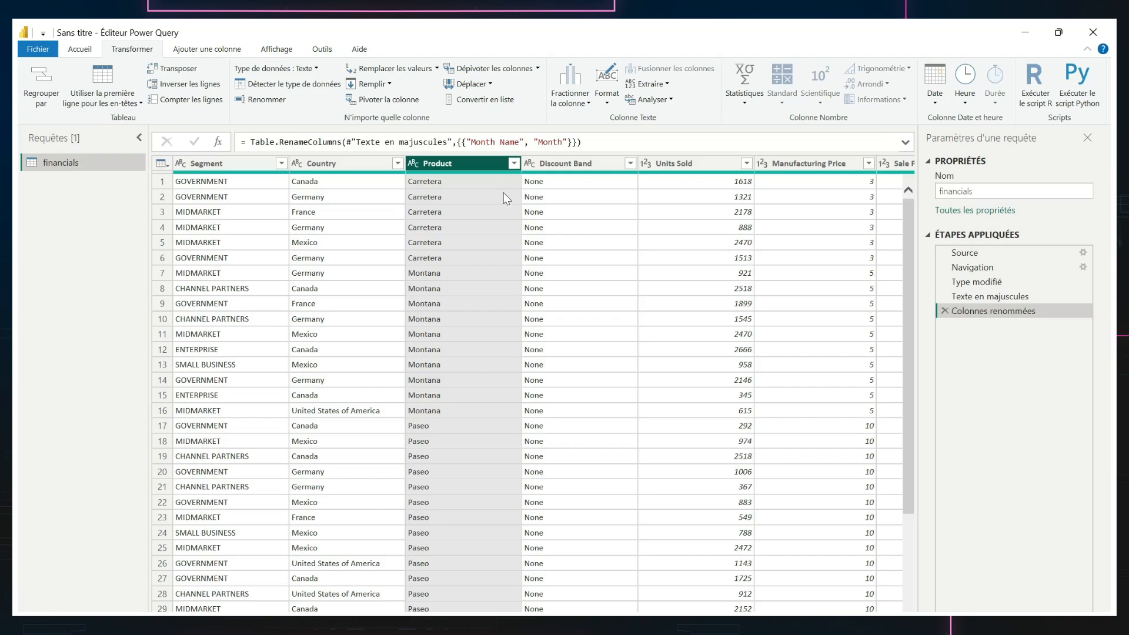
click(513, 164)
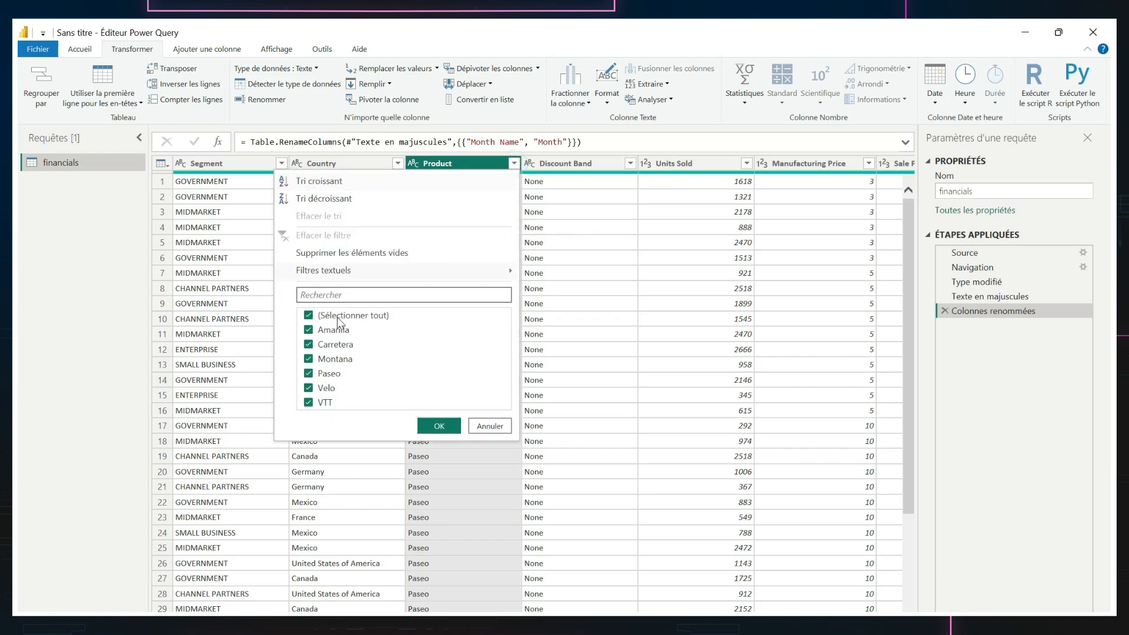
click(308, 359)
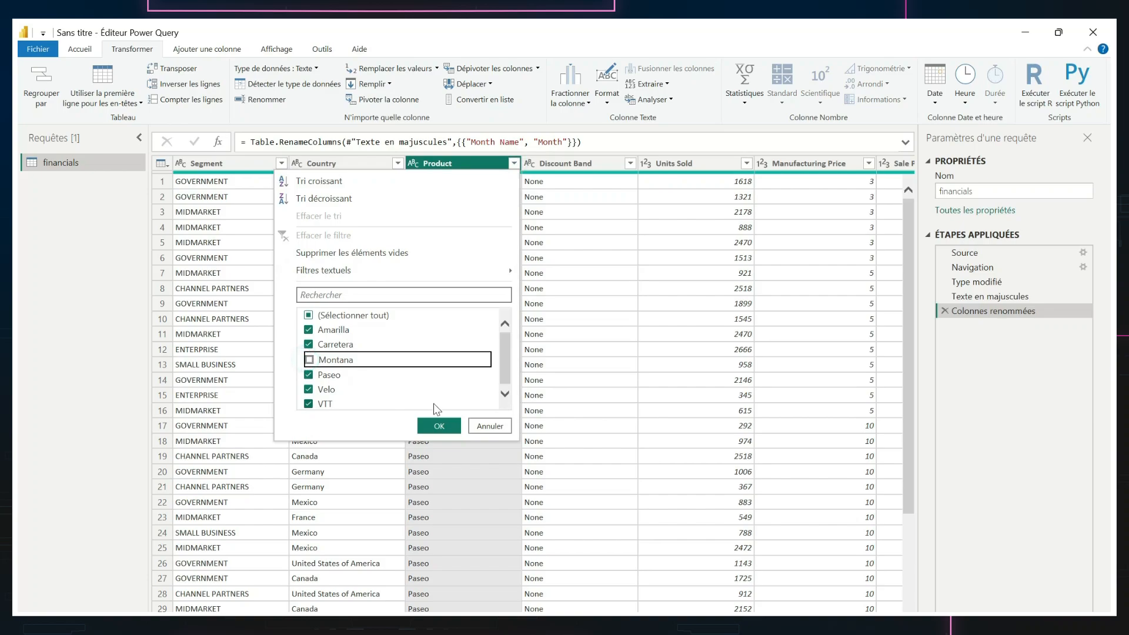
click(440, 426)
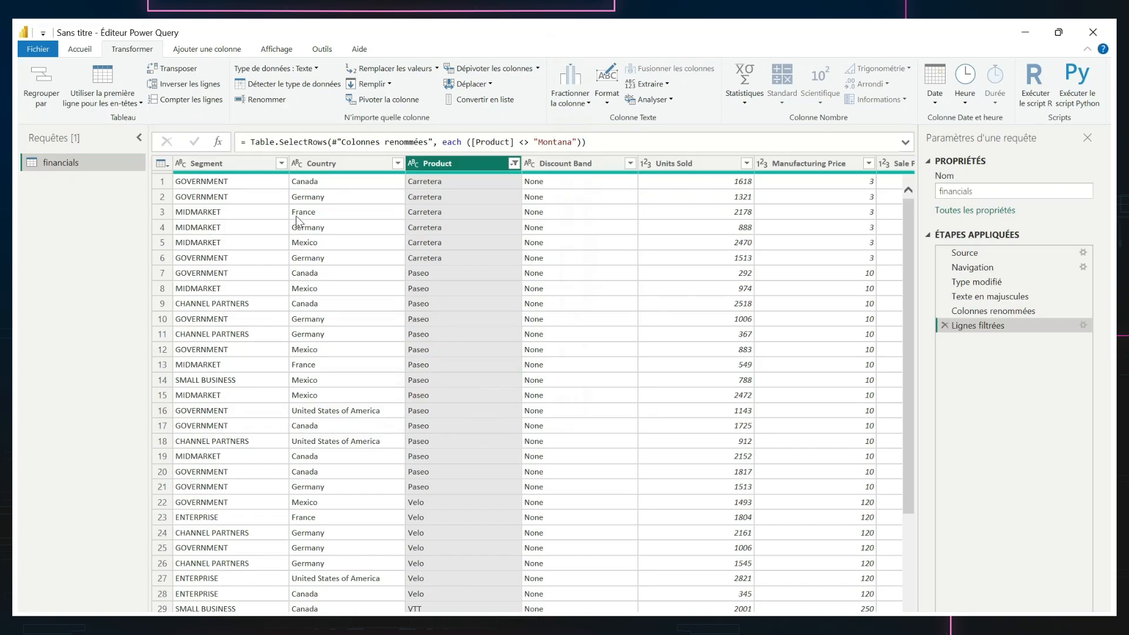
Apply the query transformations and return from the Power Query editor to the report view
click(39, 49)
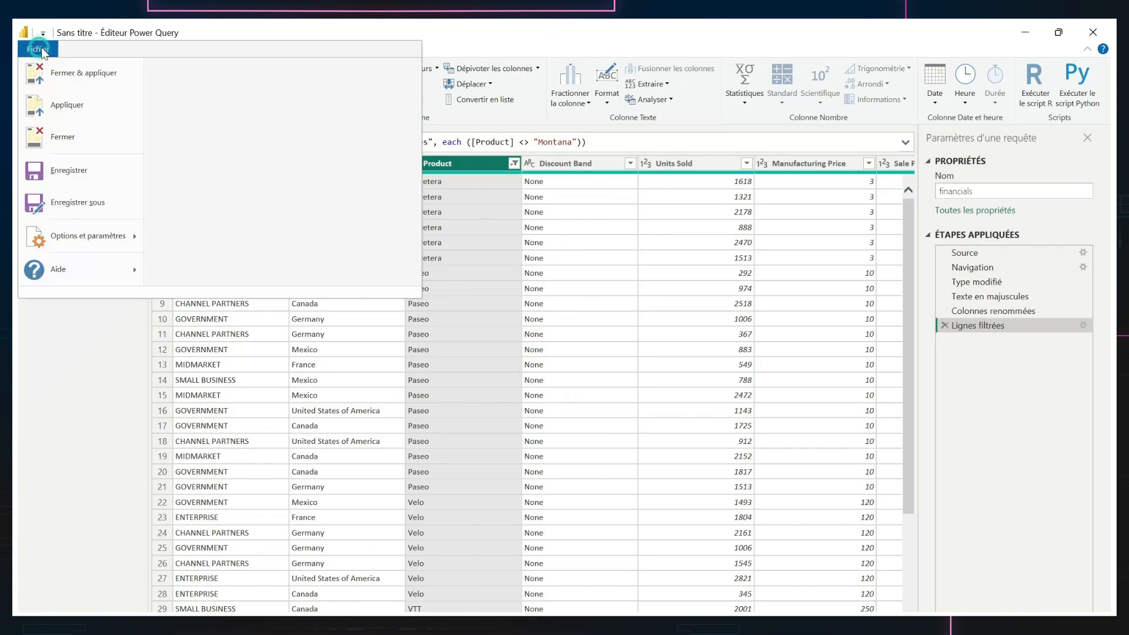
click(88, 105)
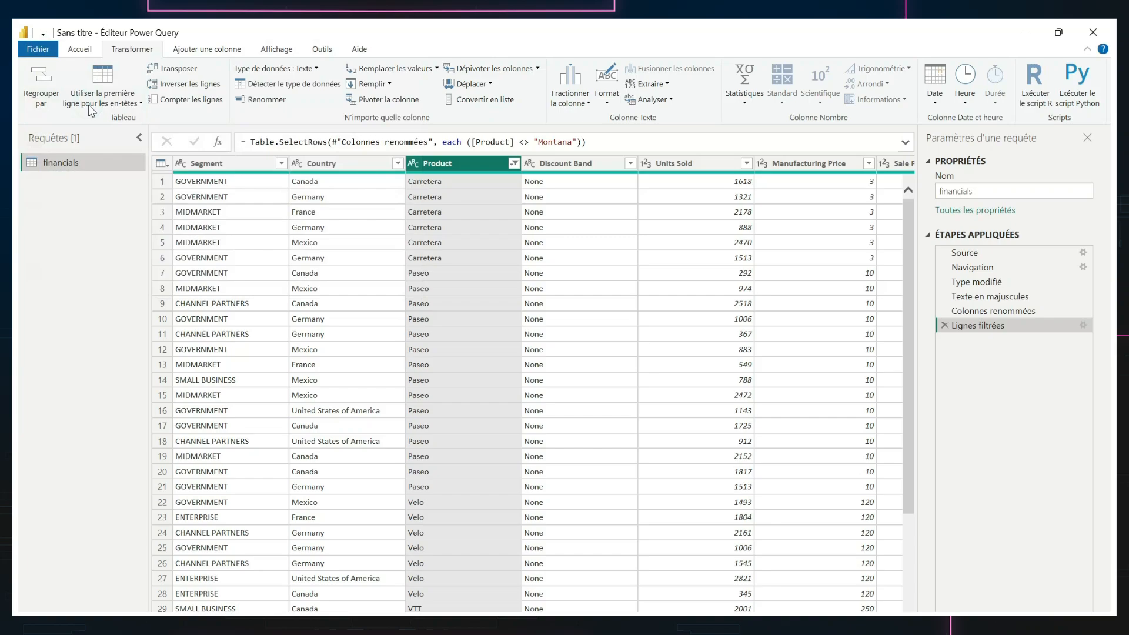
click(44, 52)
click(44, 53)
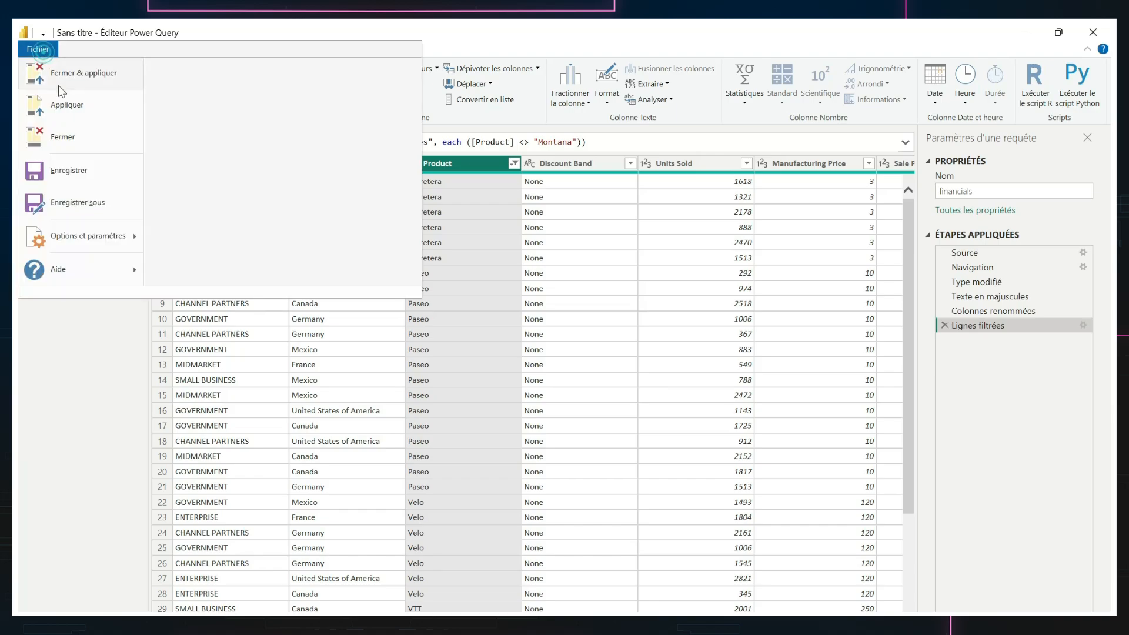
key(Escape)
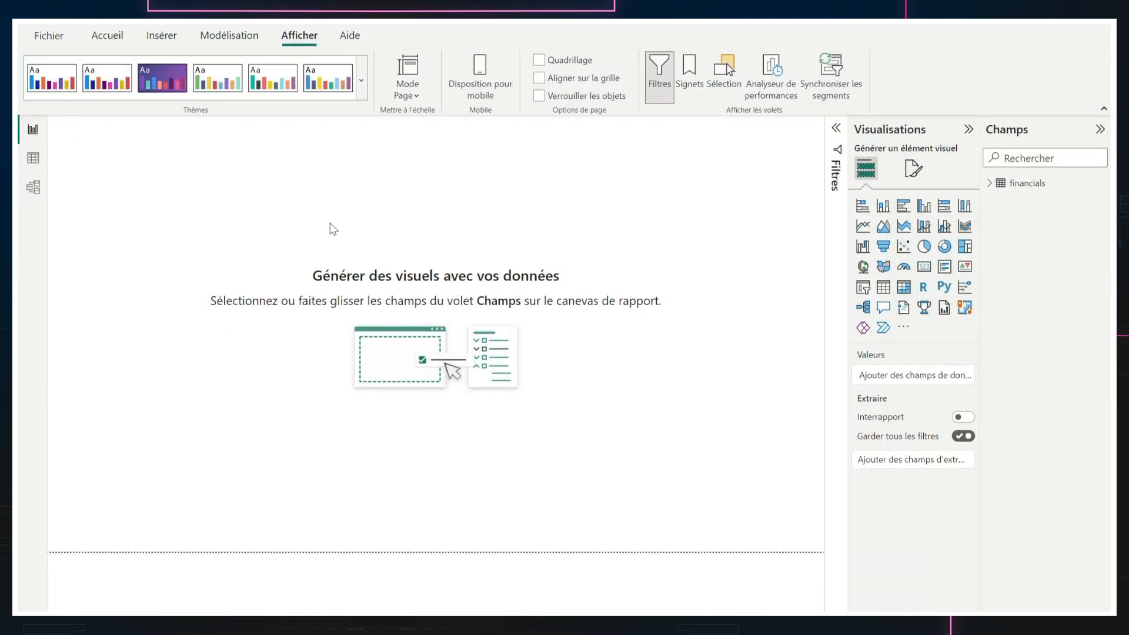
Create a measure in the financials table with the formula Total Units Sold = SUM(financials[Units Sold])
click(108, 35)
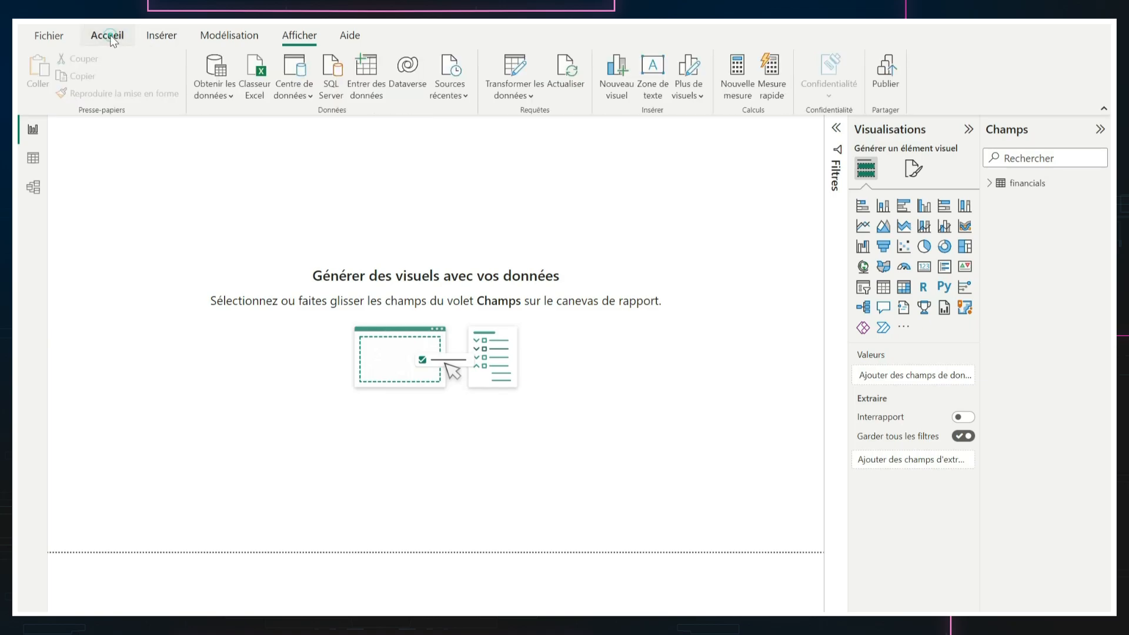
click(989, 185)
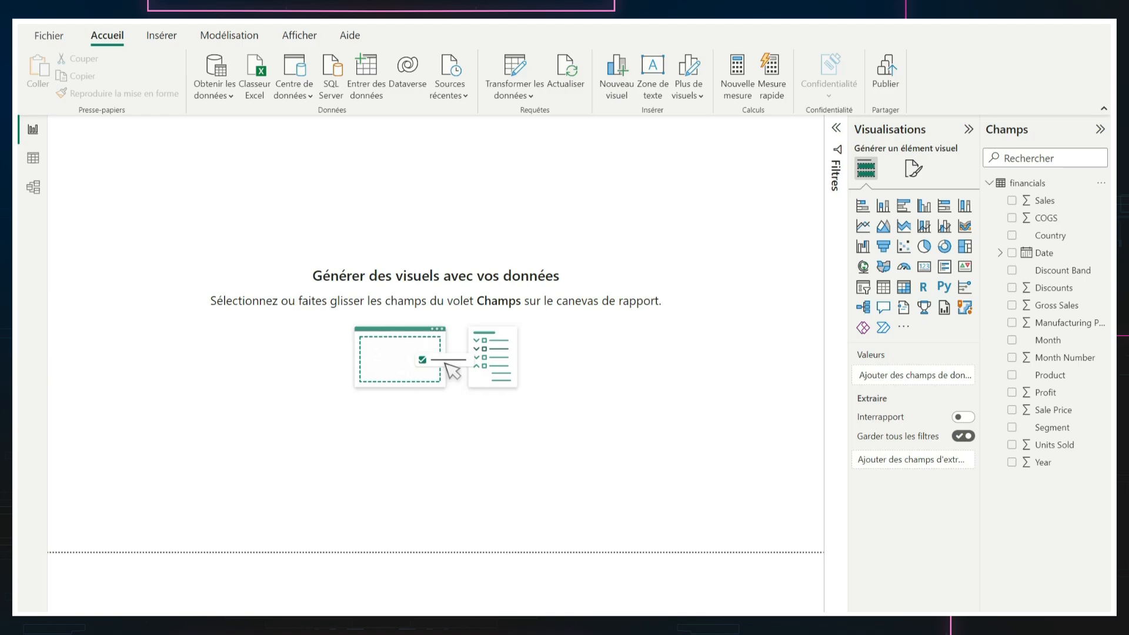
click(737, 86)
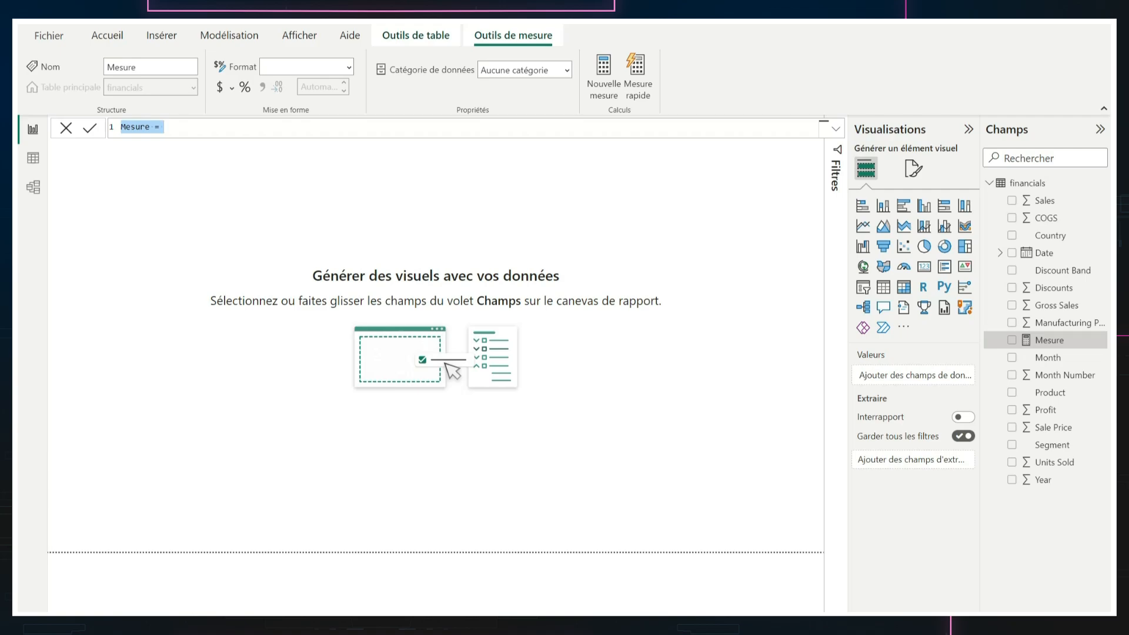
text(Total Units Sold =)
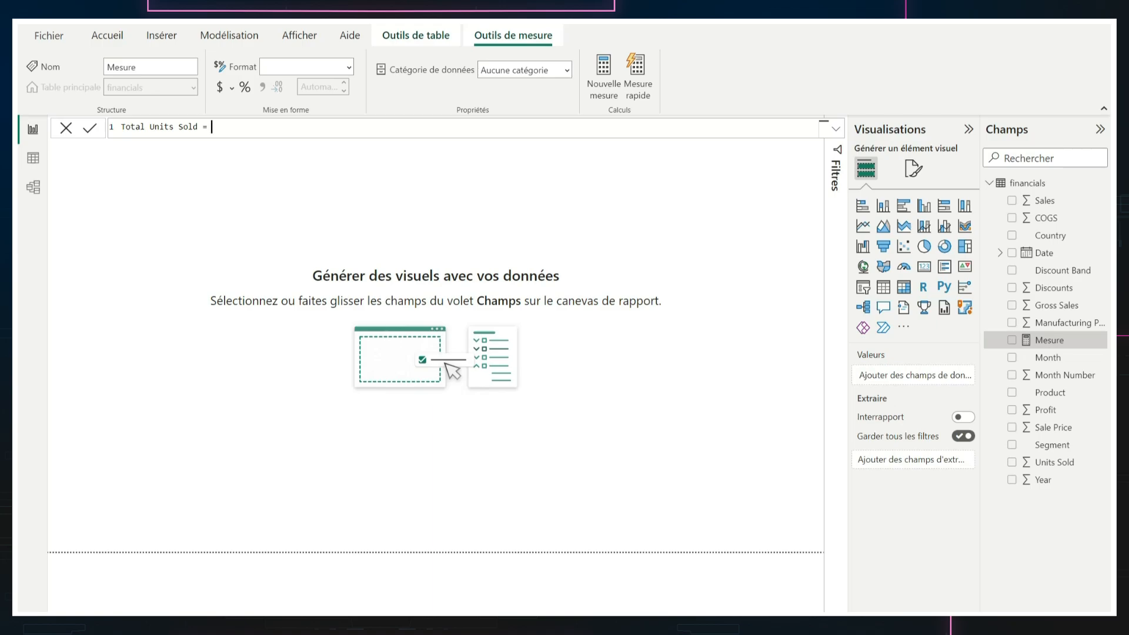
text( SU)
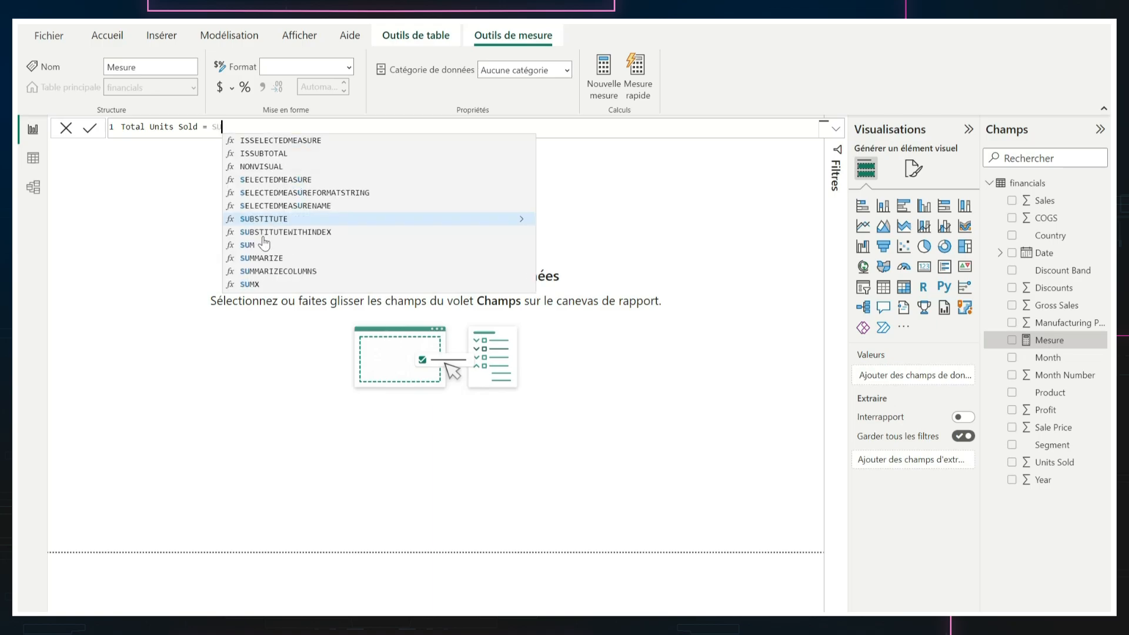
click(246, 247)
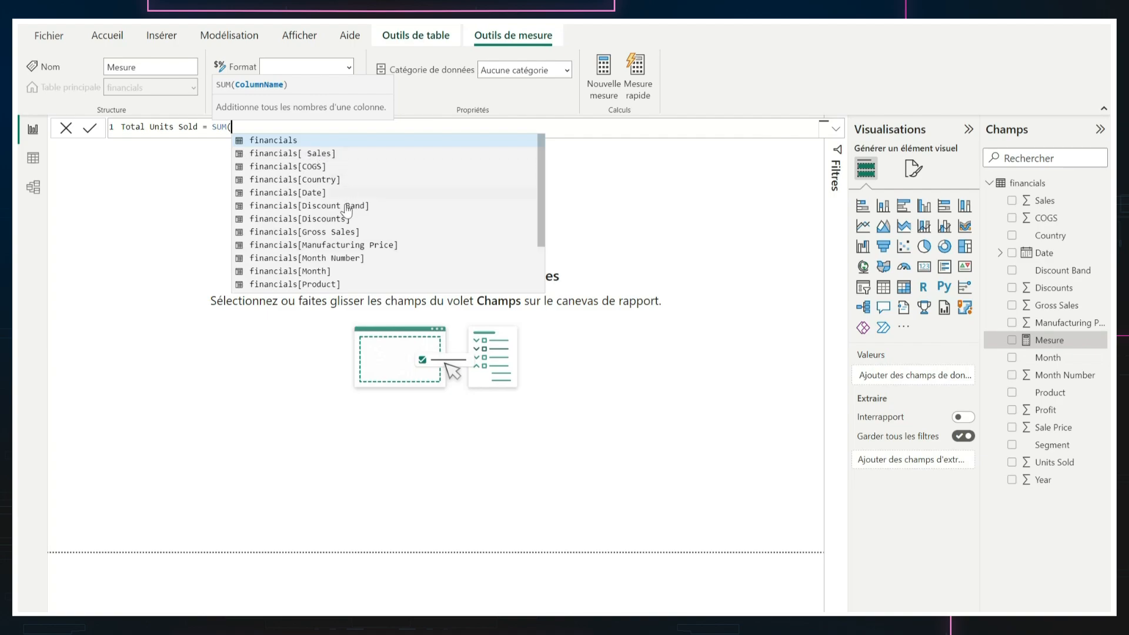
scroll(347, 211, down, 2)
scroll(347, 210, down, 1)
click(351, 275)
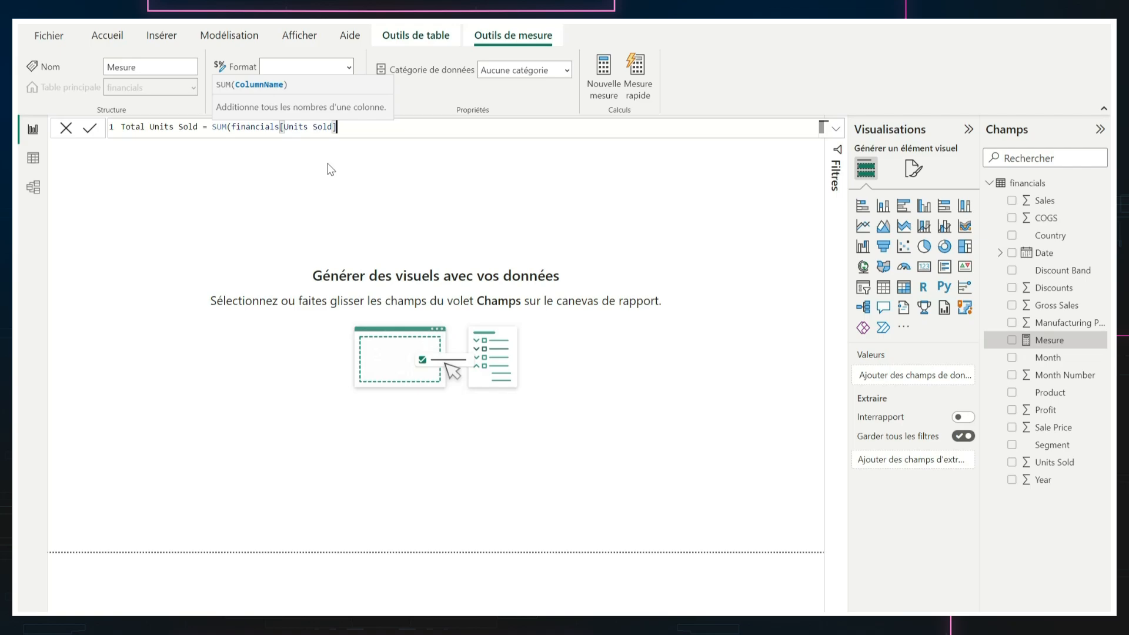
text())
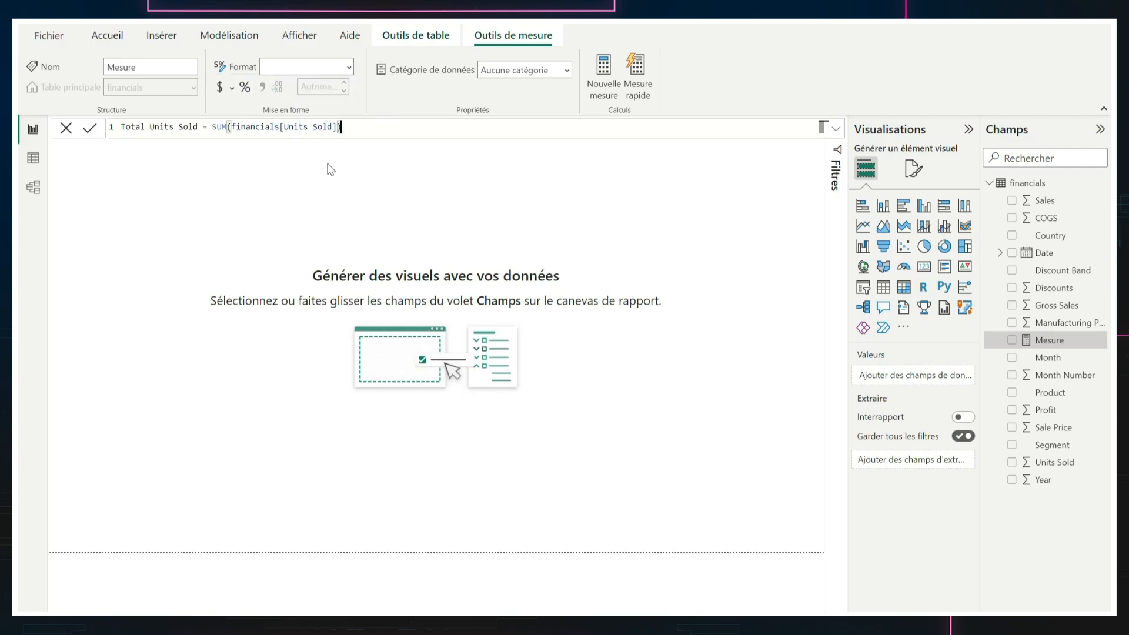
click(92, 131)
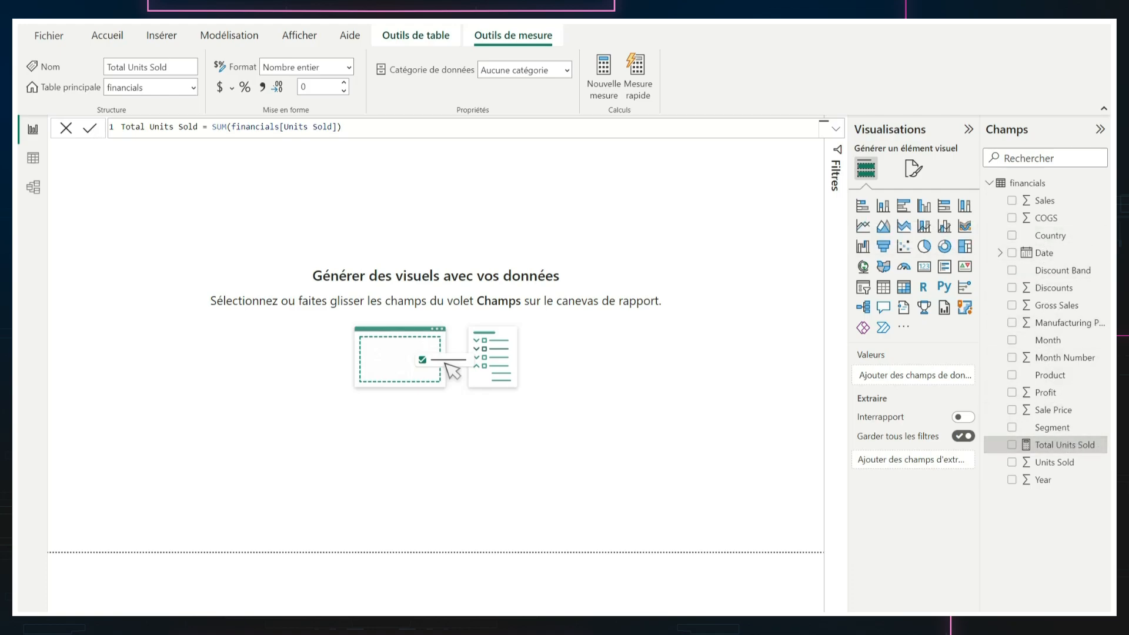
In the data view, start a new calculated table named Calendar using the CALENDAR function
click(34, 160)
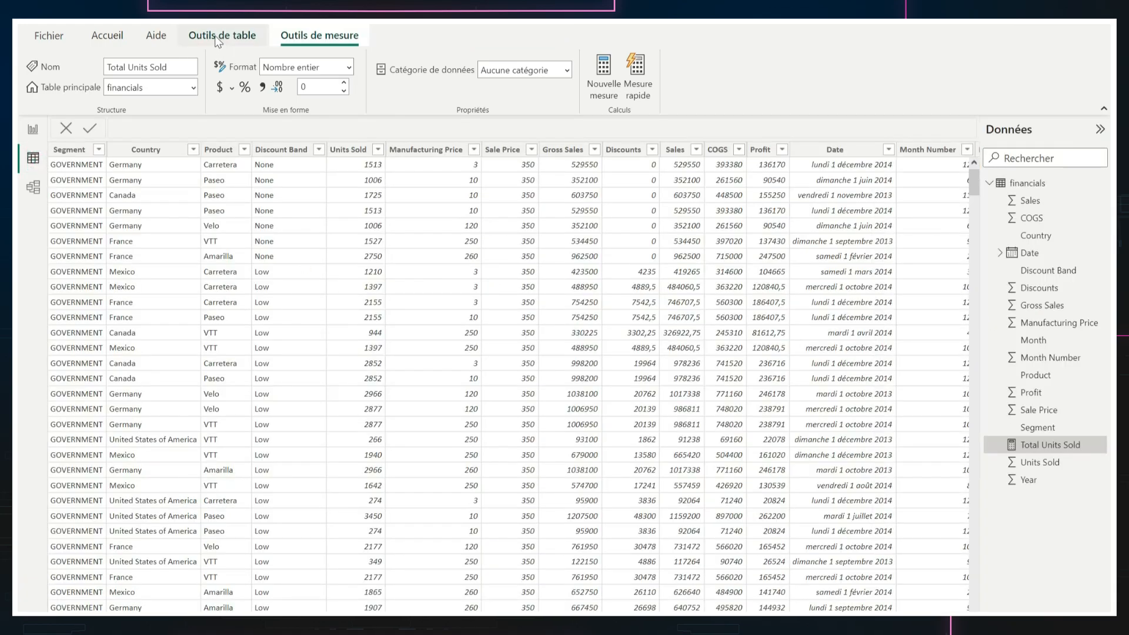
click(215, 35)
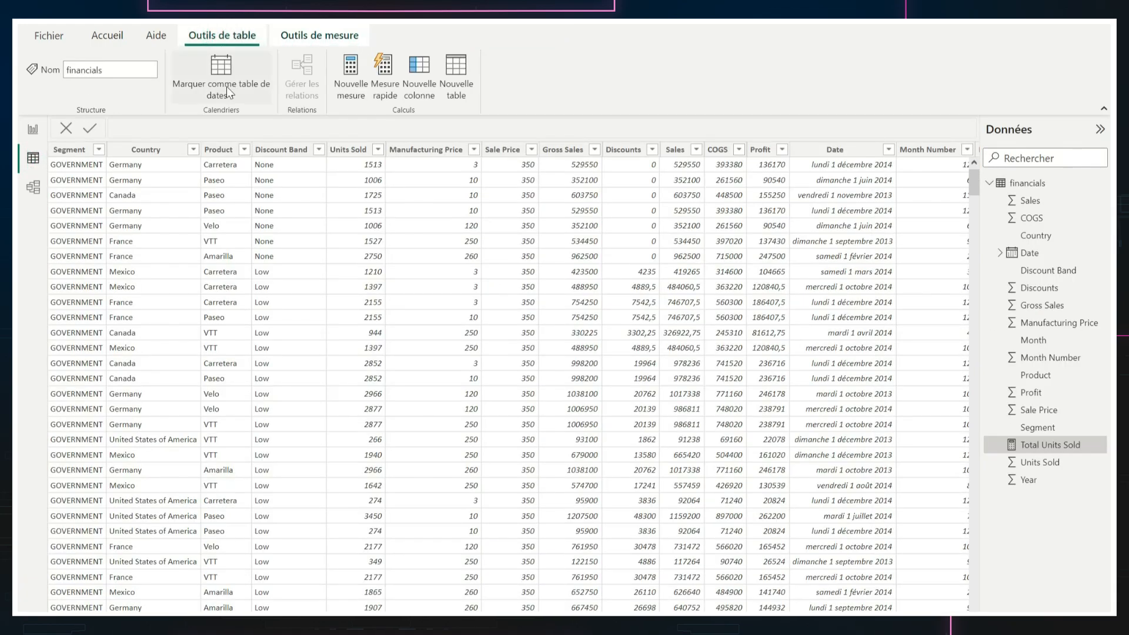
click(459, 78)
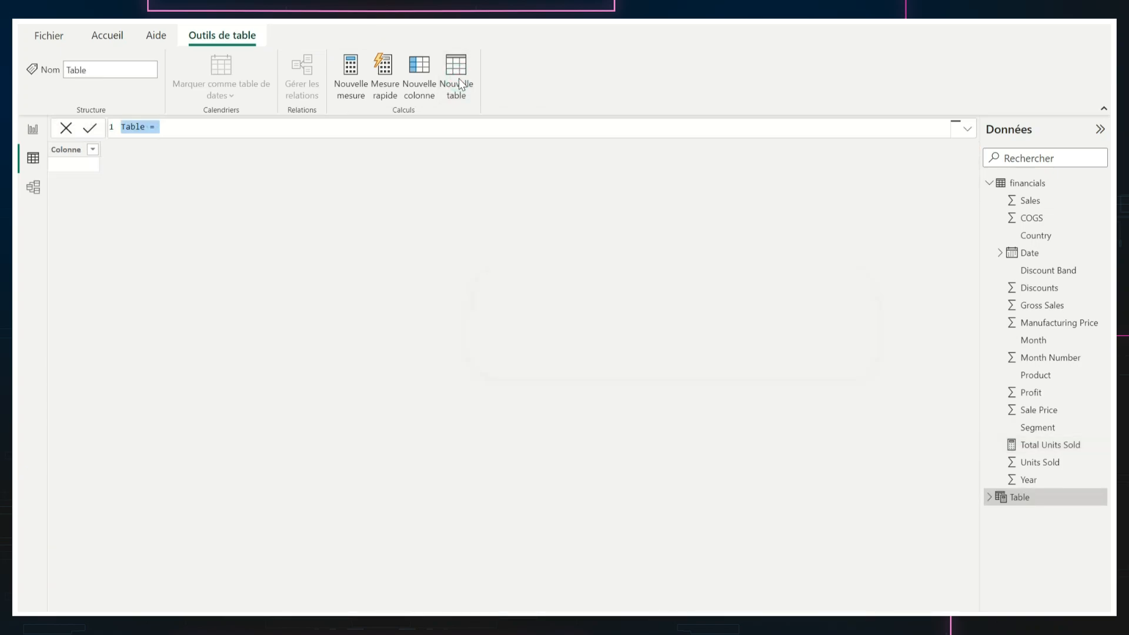
text(Calendar = C)
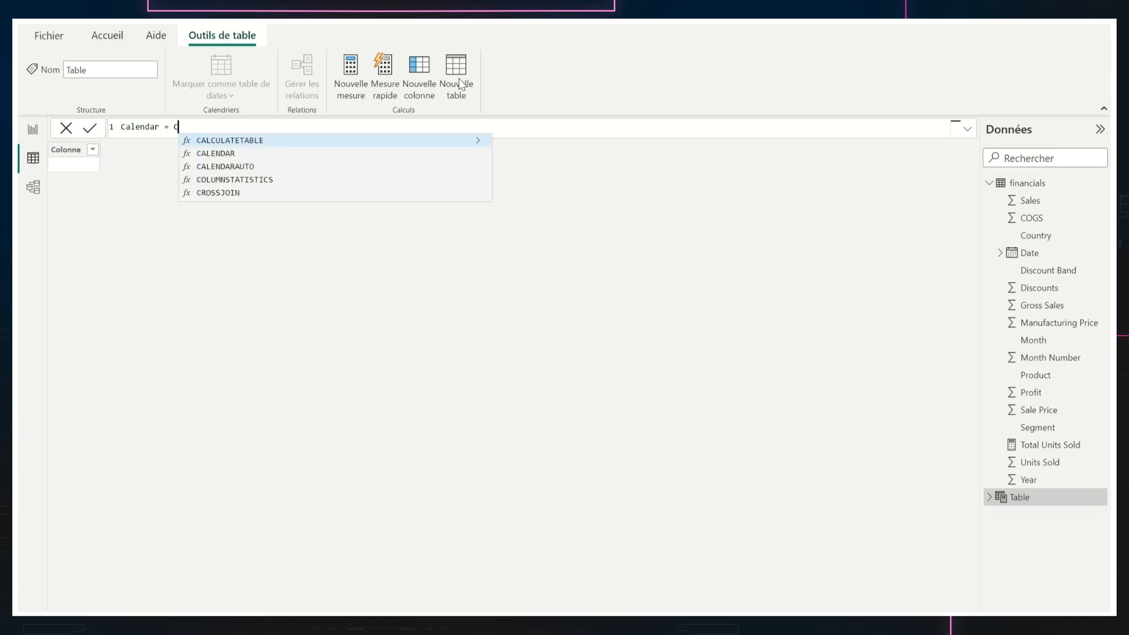
text(a)
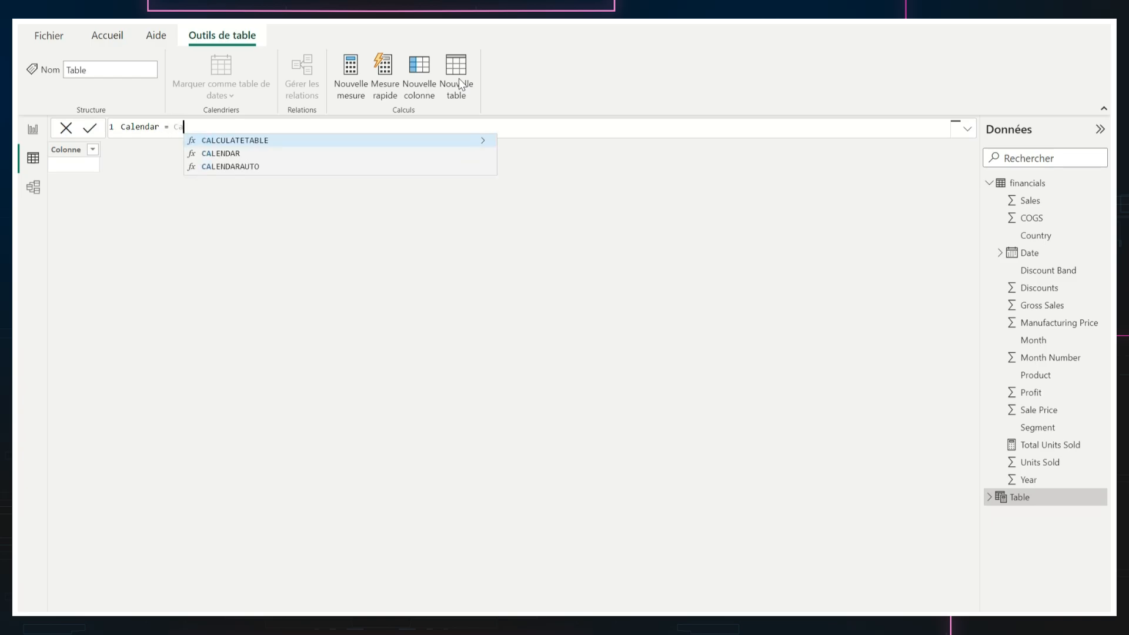
click(253, 154)
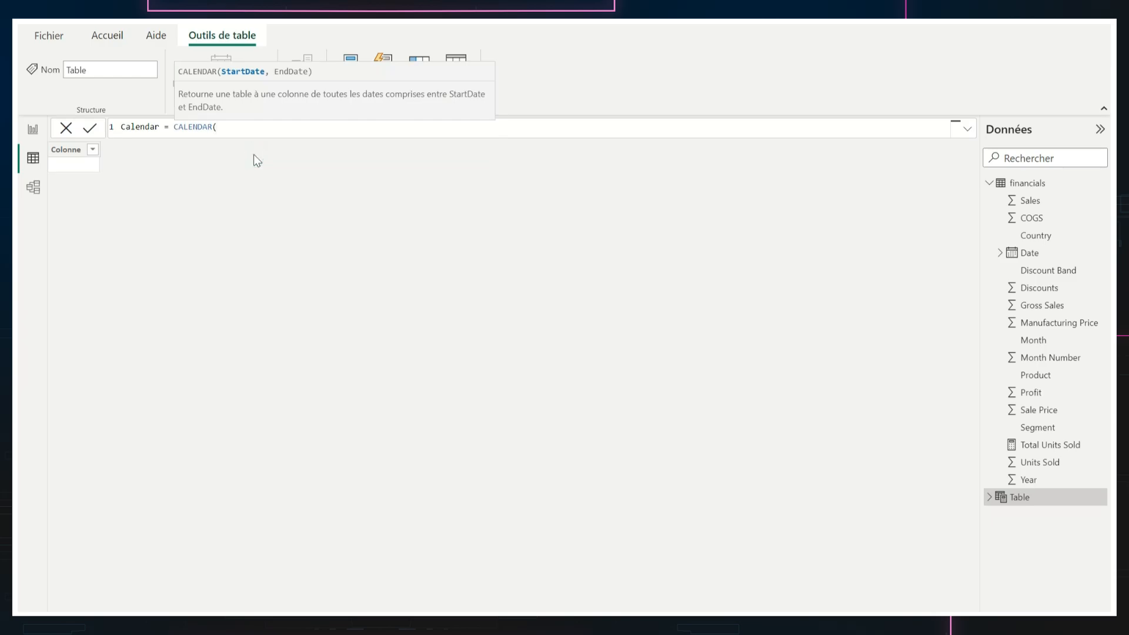
Enter DATE(2013,01,01) as the start date argument of the Calendar table's CALENDAR formula
text(Da)
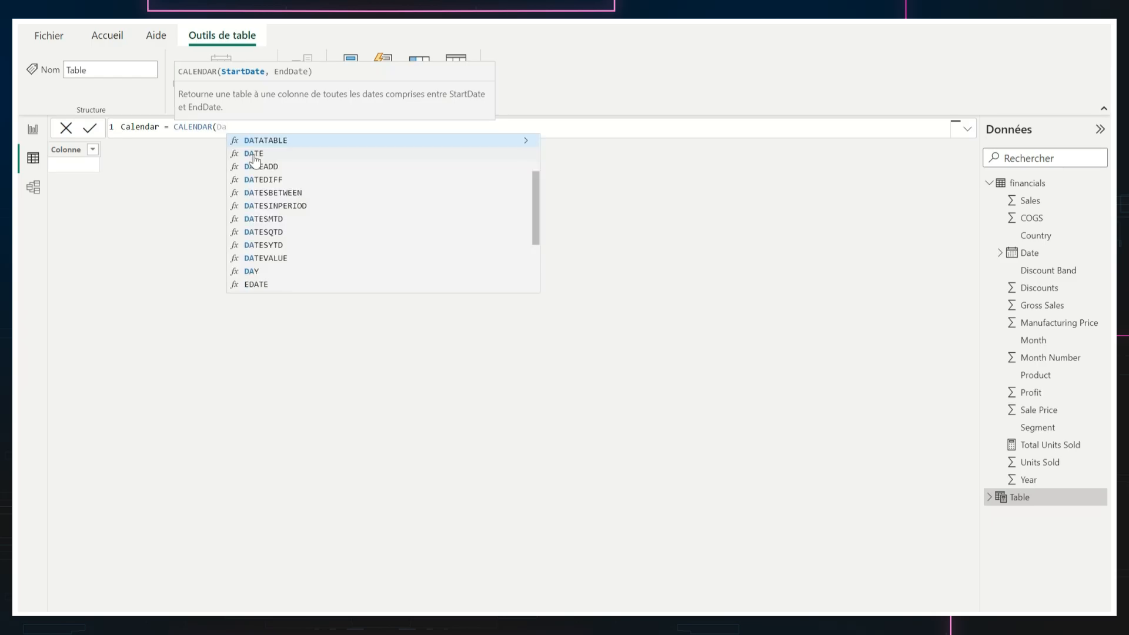
click(253, 155)
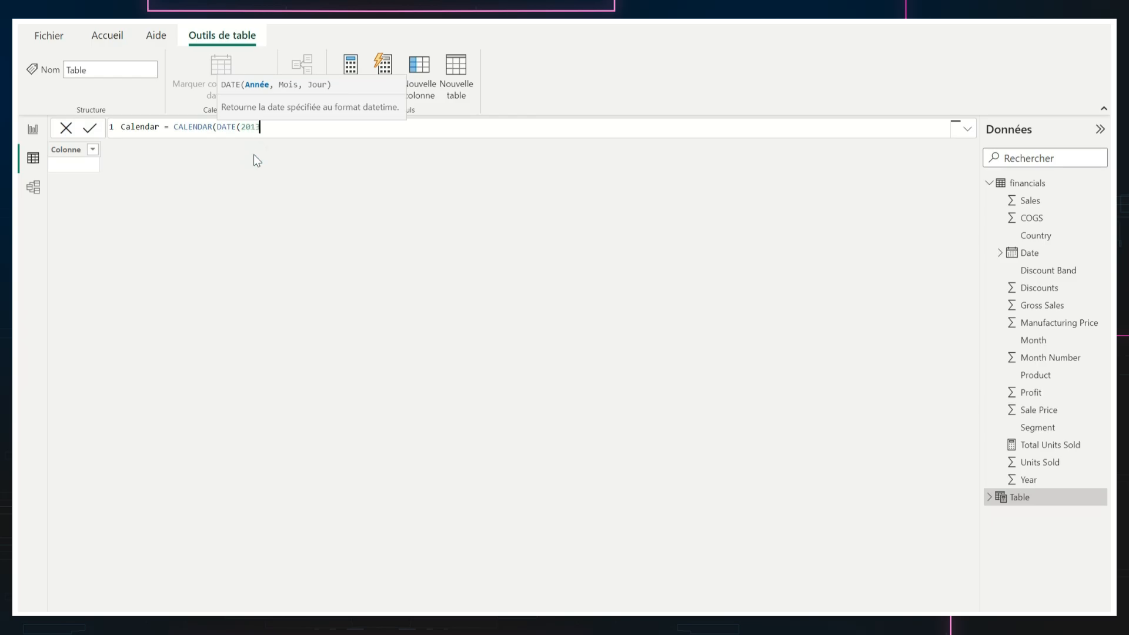
text(2013,01?02)
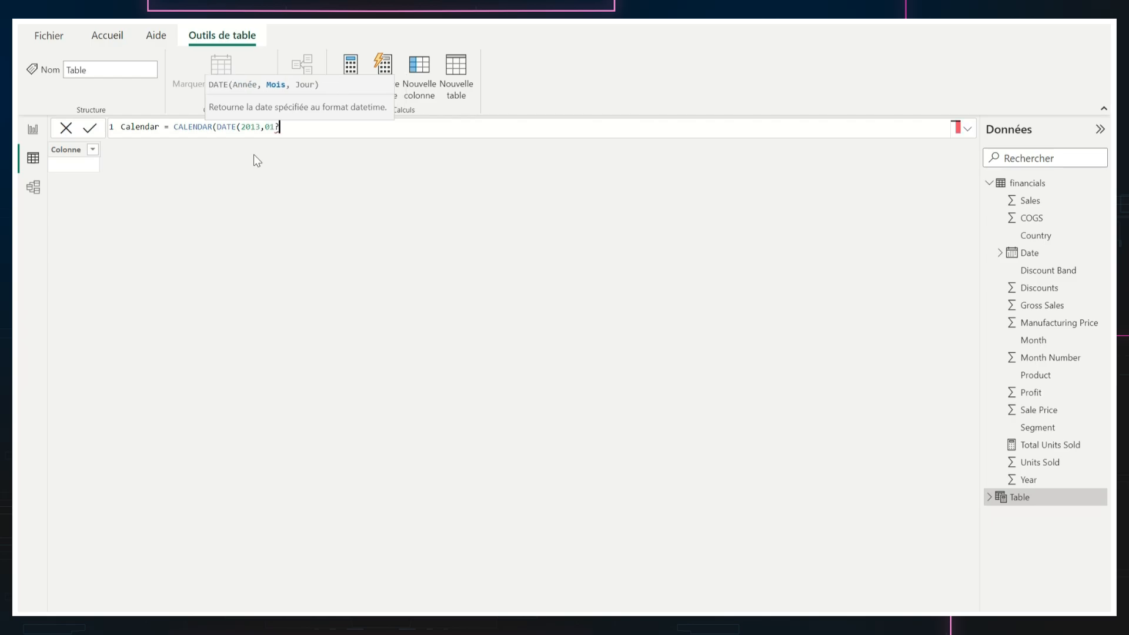
key(BackSpace)
key(BackSpace)
key(BackSpace)
text(,01)
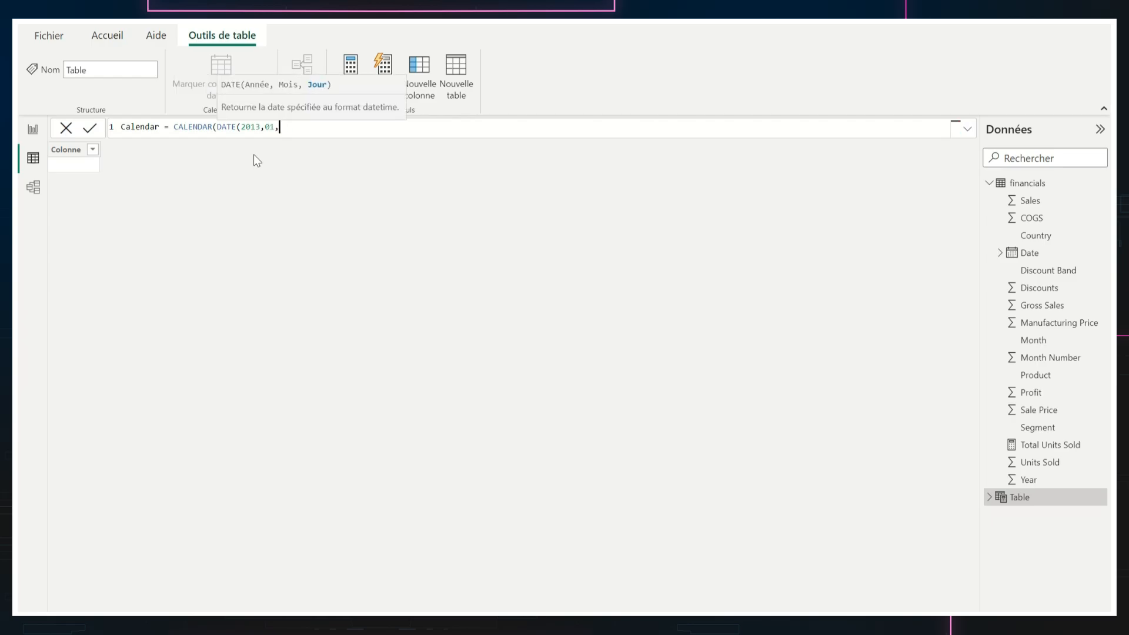
text())
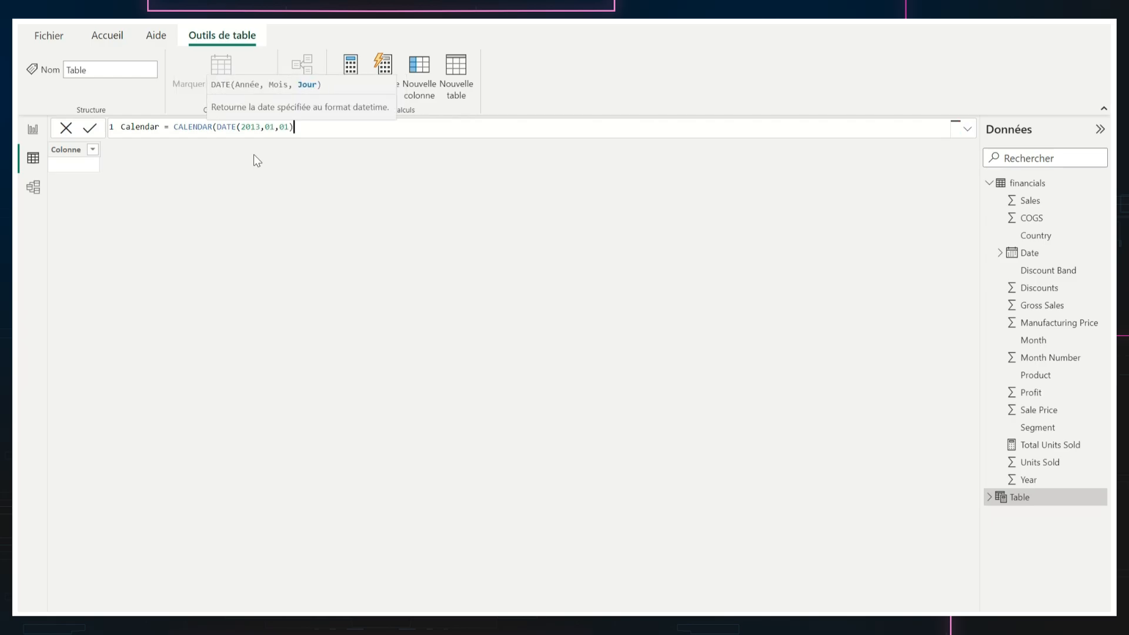
text(,)
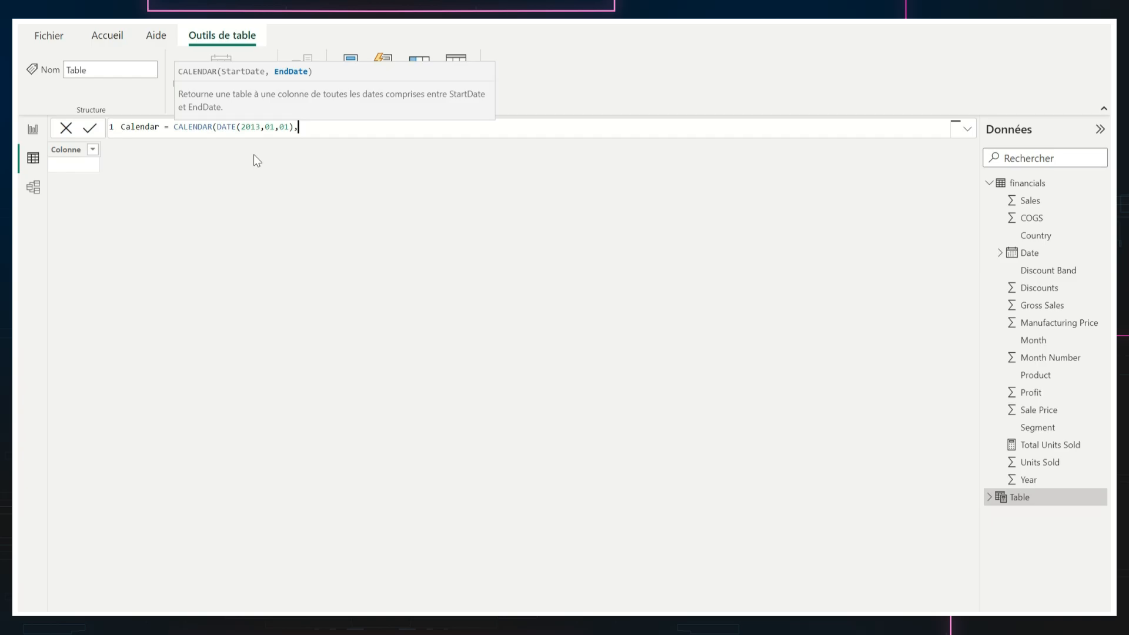
Complete the Calendar table formula with DATE(2014,12,31) as the end date and commit it
text(DATE)
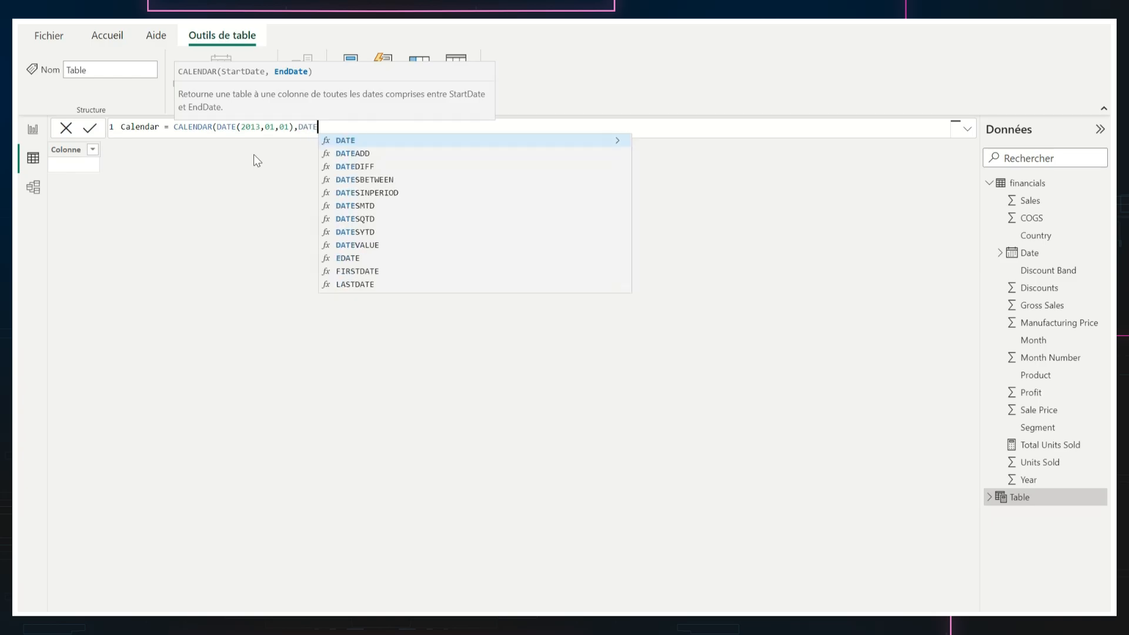
text(()
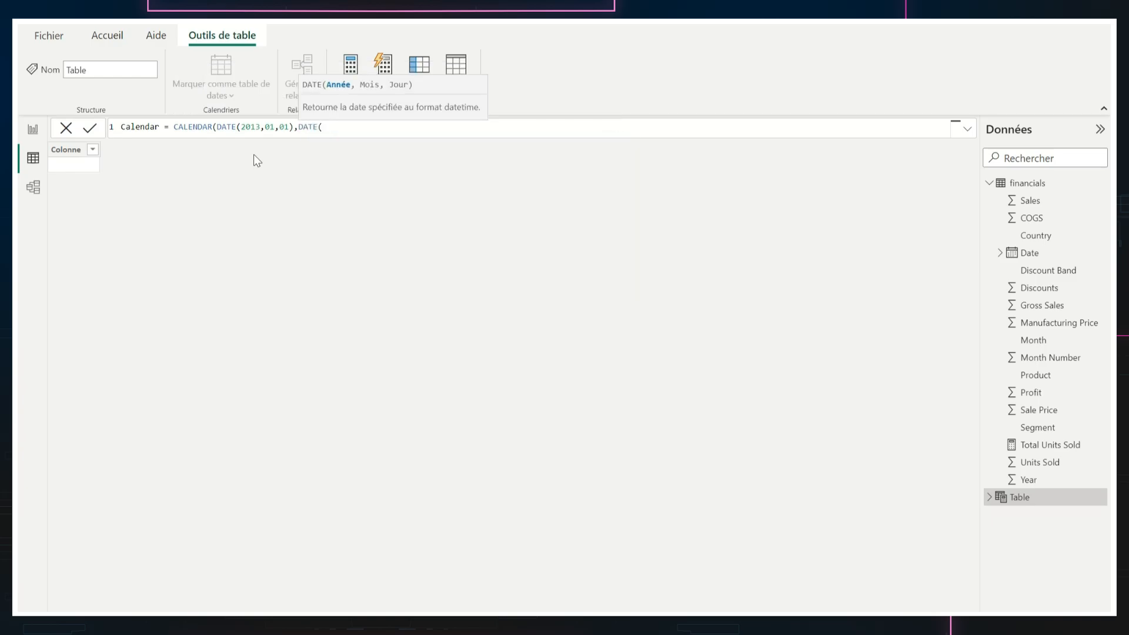
text(2014,12,31)))
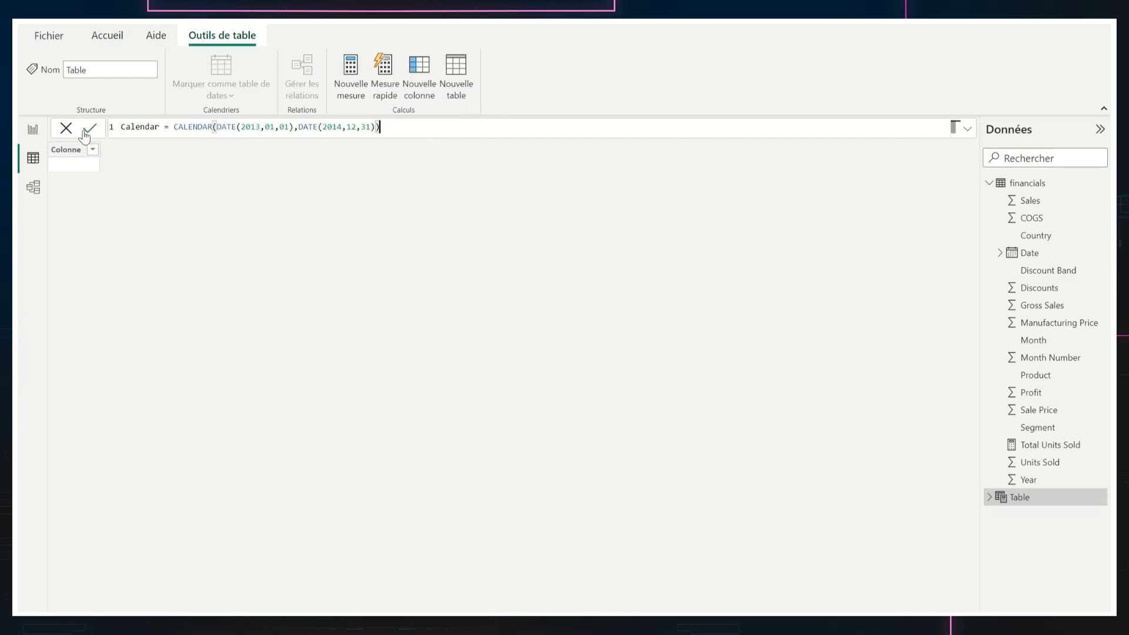
click(84, 130)
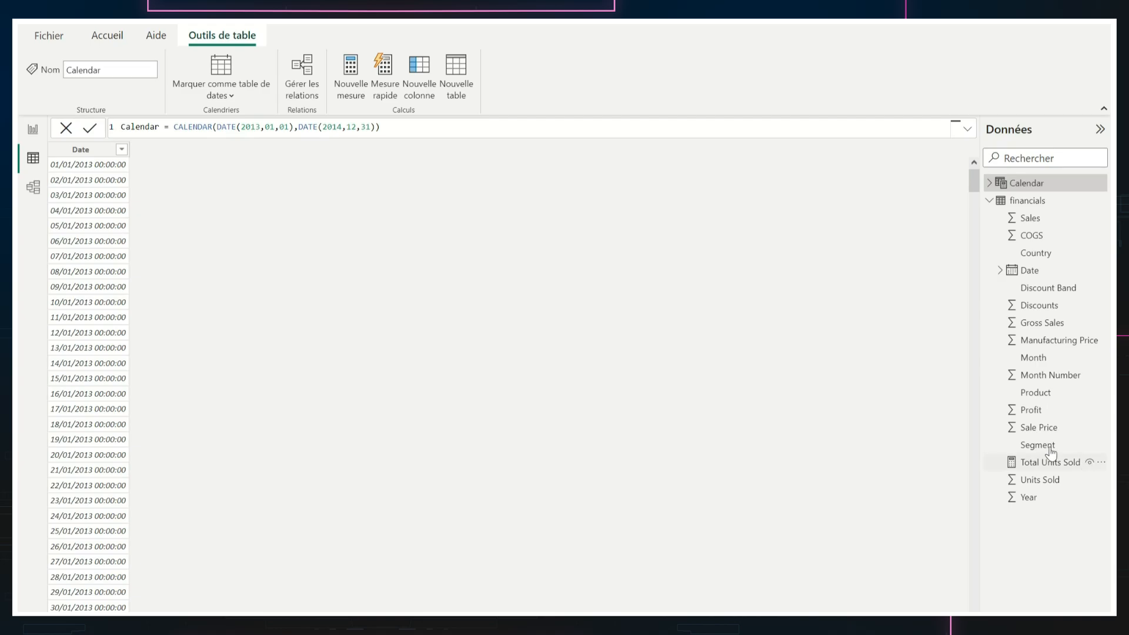
In the model view, create a relationship between the Calendar table's Date column and the financials table's Date column
click(33, 187)
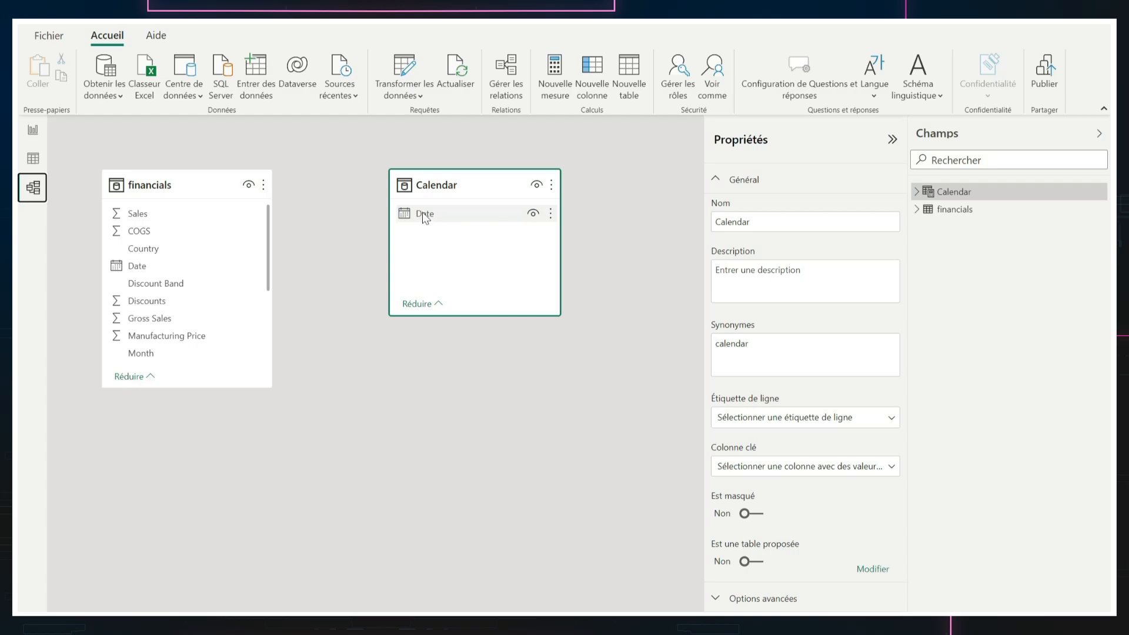
drag(424, 218, 157, 271)
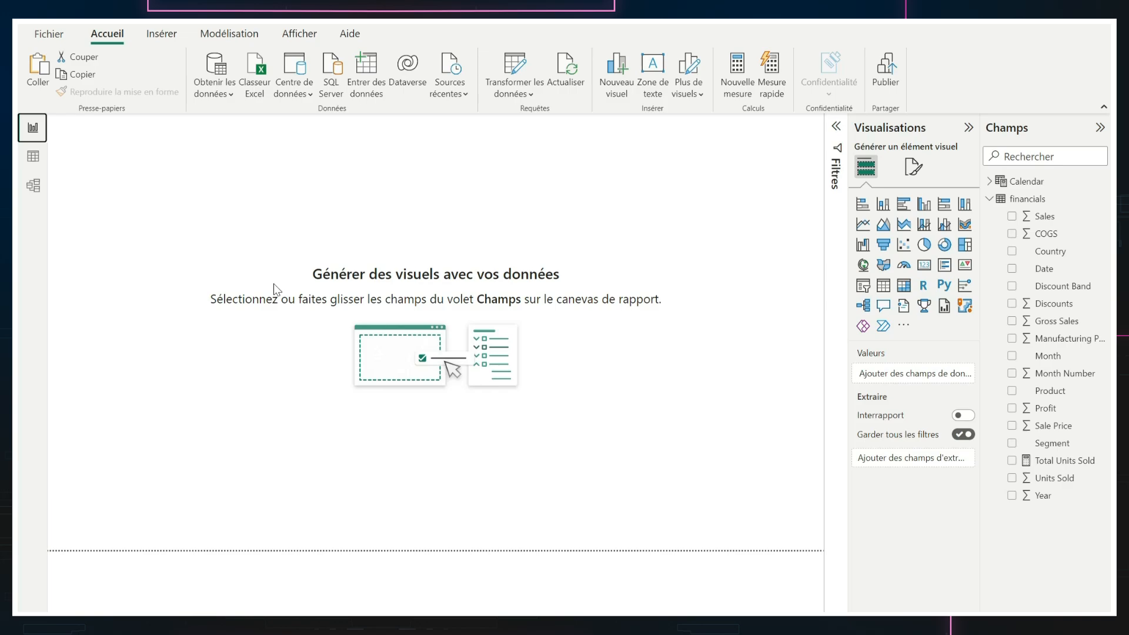
Add a text box to the report page with the title text "Eexcutive Summar - Finance Report"
click(160, 34)
click(544, 76)
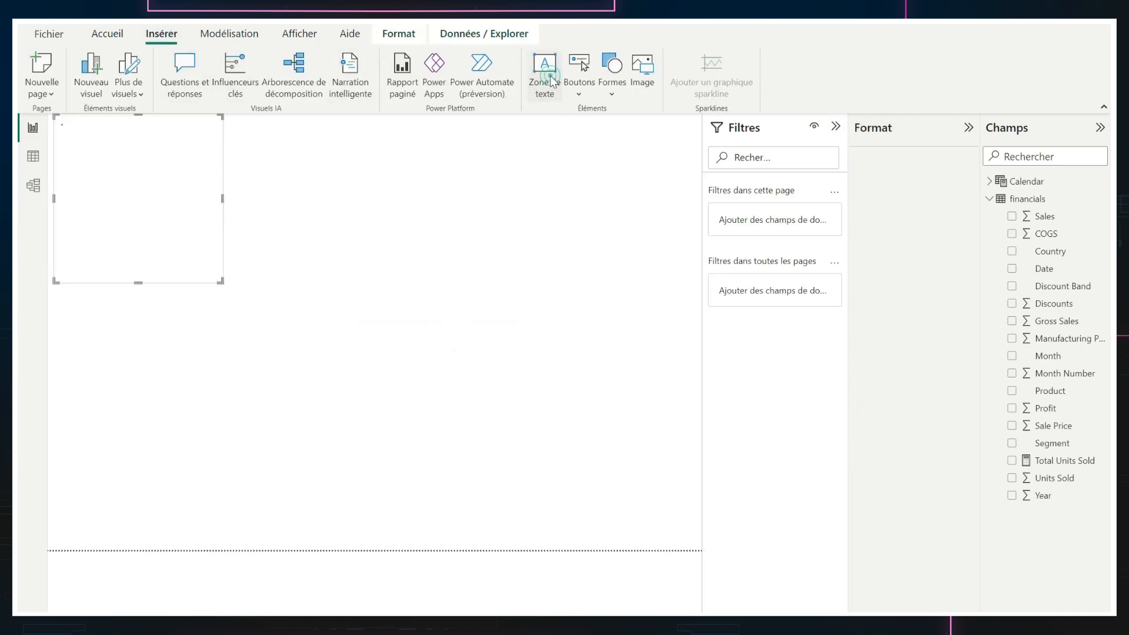
click(116, 148)
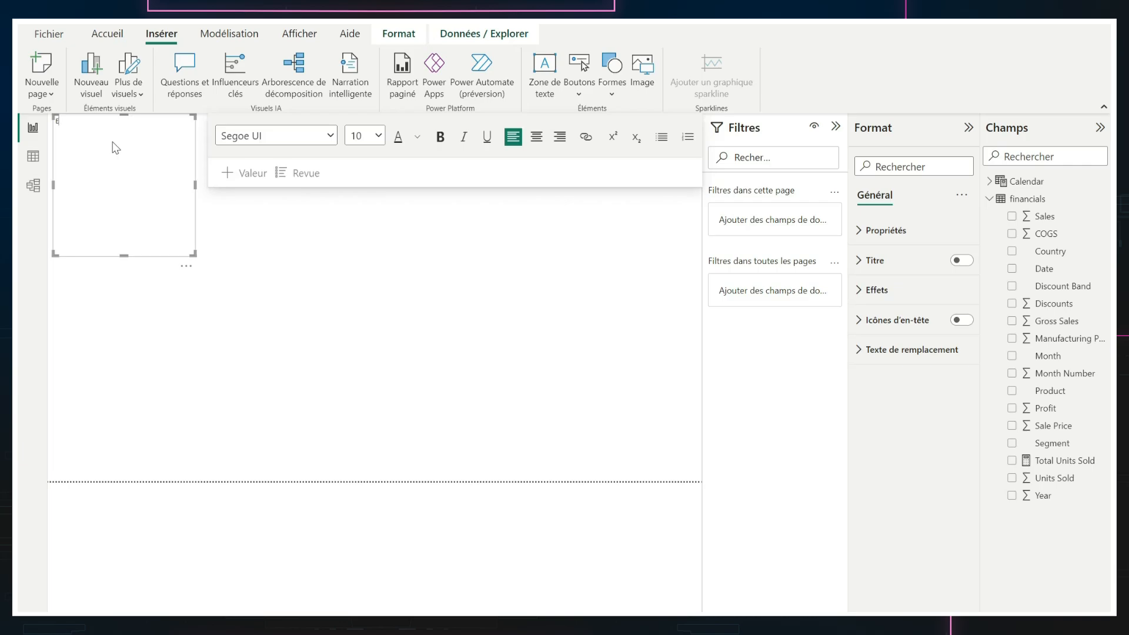
text(Eexcutive Summar - Finance Report)
Make the whole title text in the text box bold
click(378, 136)
click(355, 283)
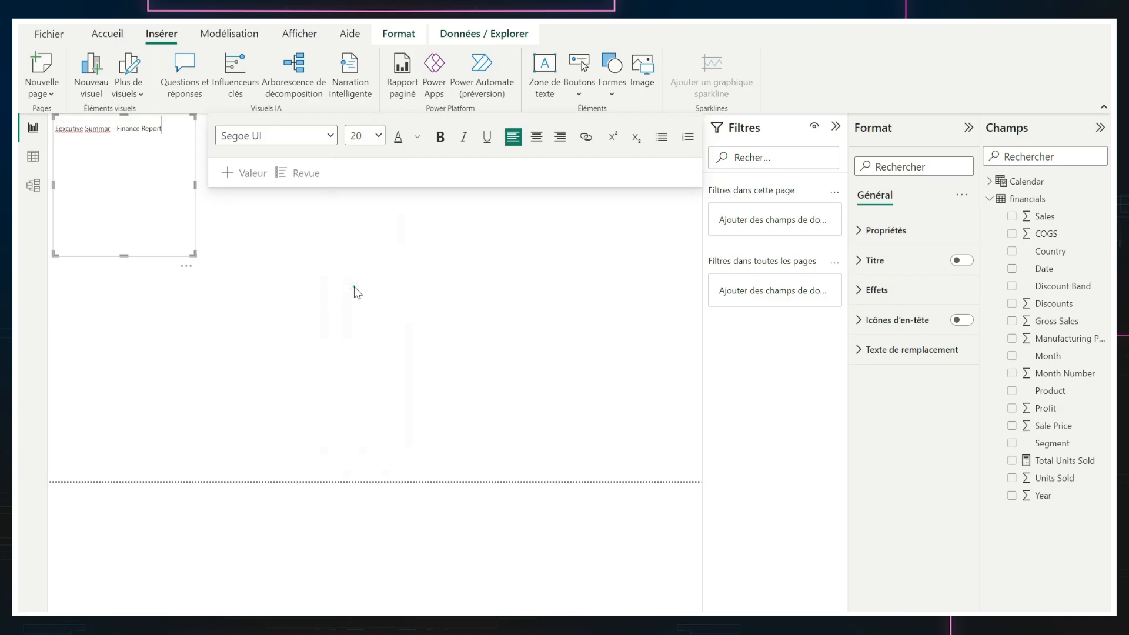
click(440, 137)
drag(167, 130, 48, 130)
click(440, 137)
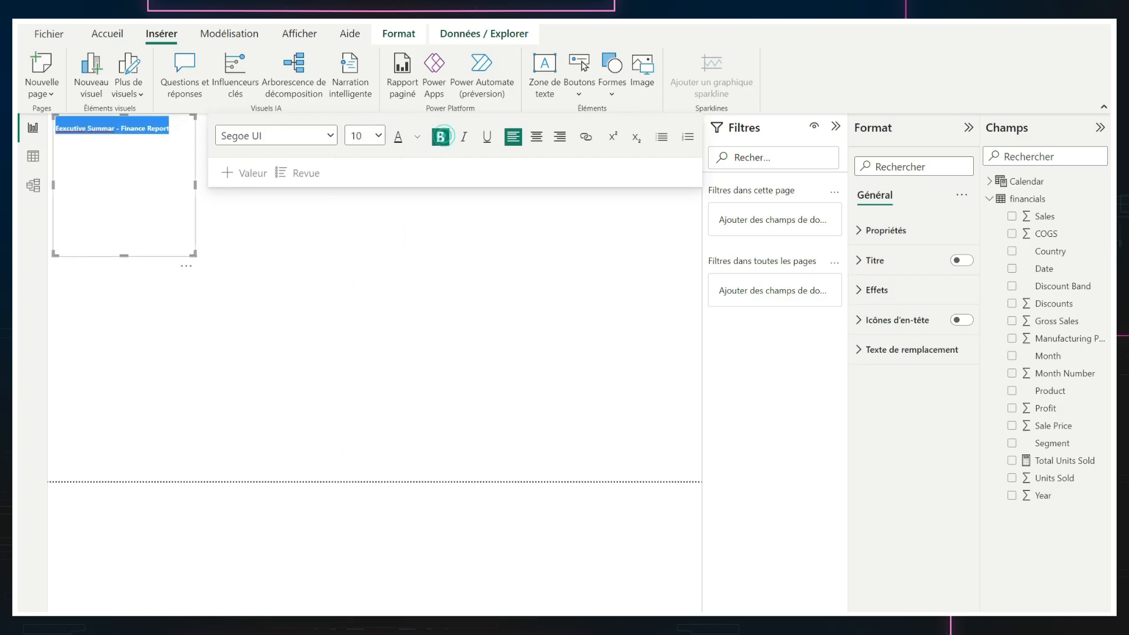
Correct the spelling of the title so it reads "Executive Summary - Finance Report"
click(64, 135)
key(BackSpace)
key(Right)
text(e)
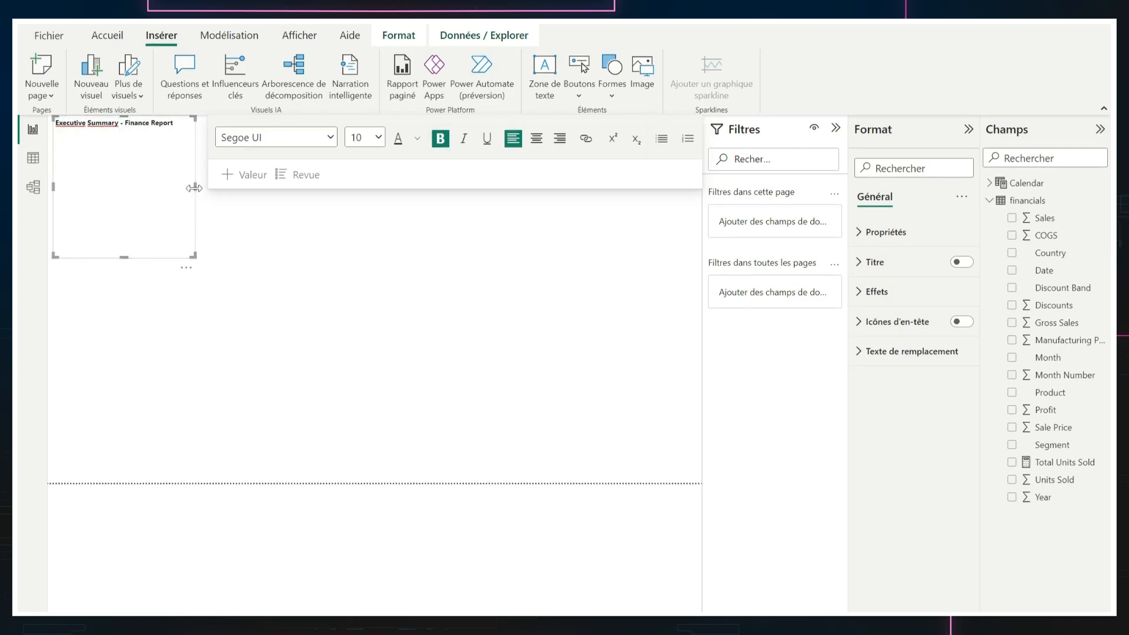
Reshape the title text box into a wide, short strip that fits the title, and set the title's font size to 20
drag(191, 189, 408, 192)
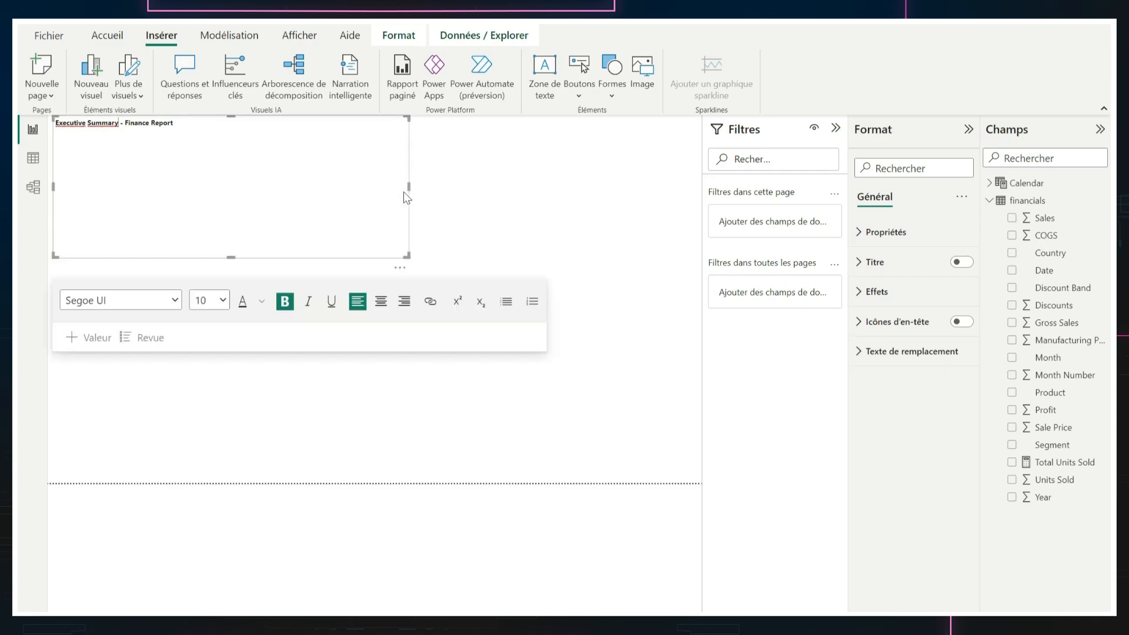
drag(230, 254, 234, 138)
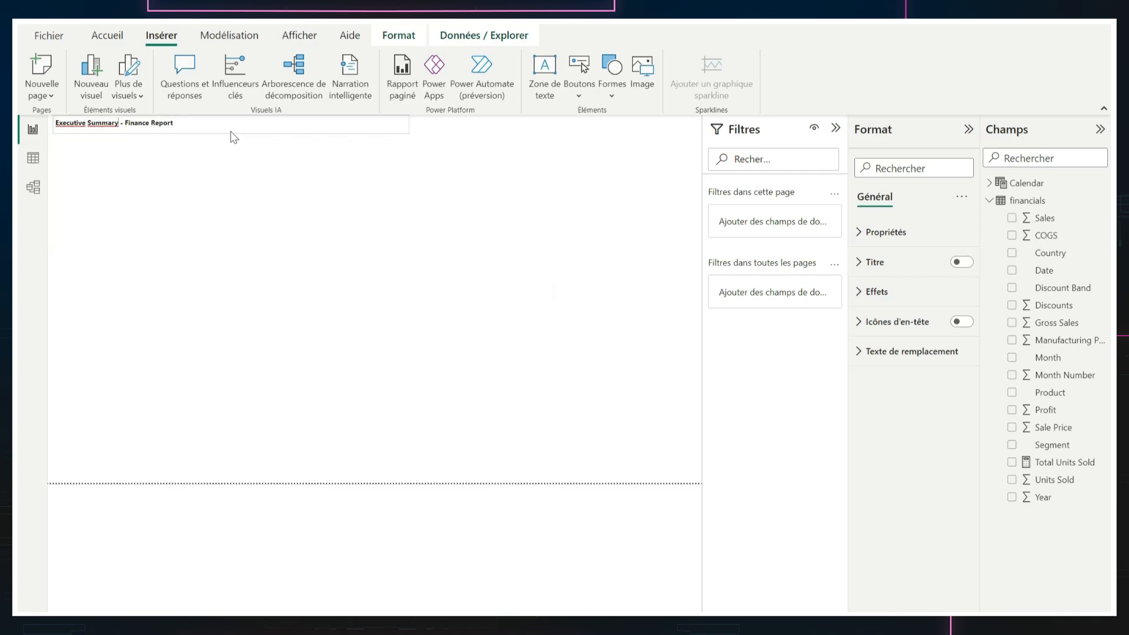
click(231, 132)
click(221, 176)
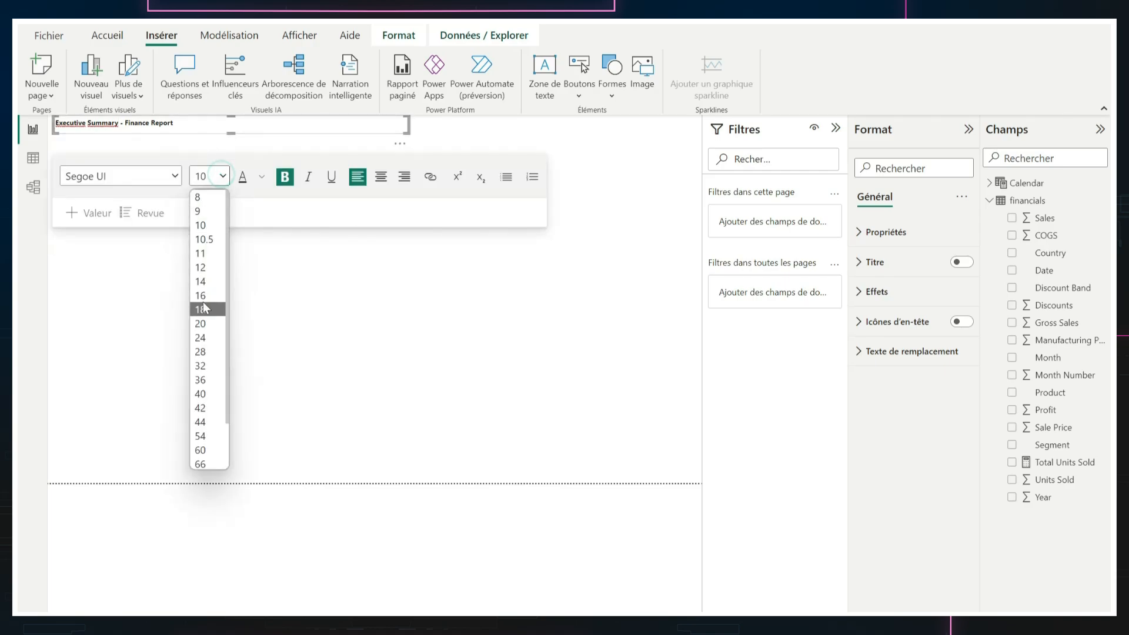
drag(174, 122, 54, 122)
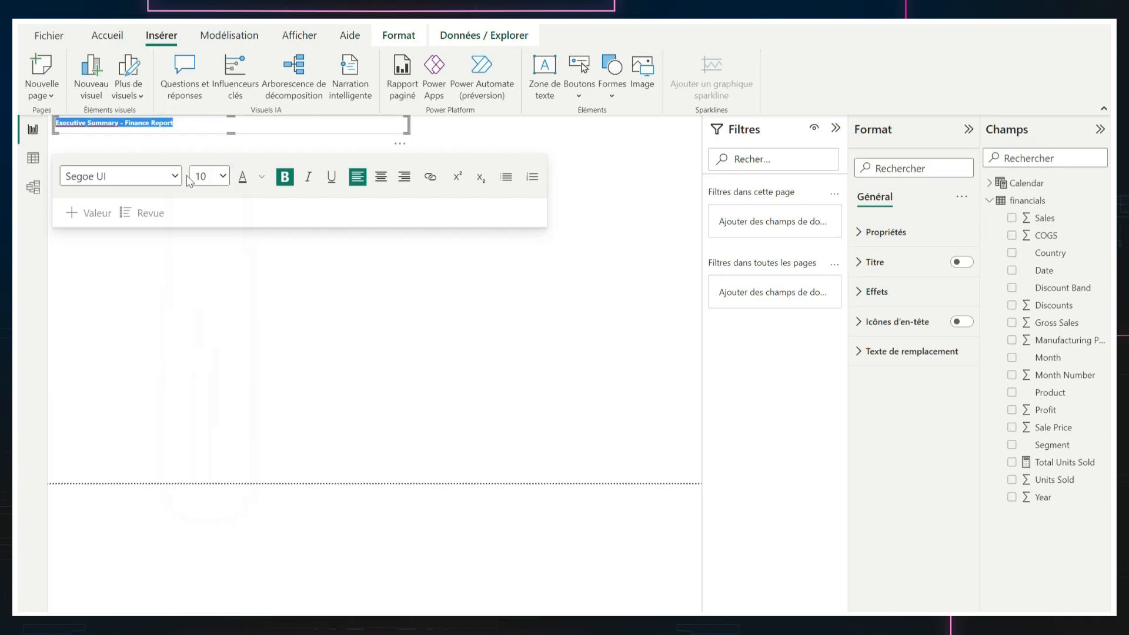
click(221, 176)
click(219, 323)
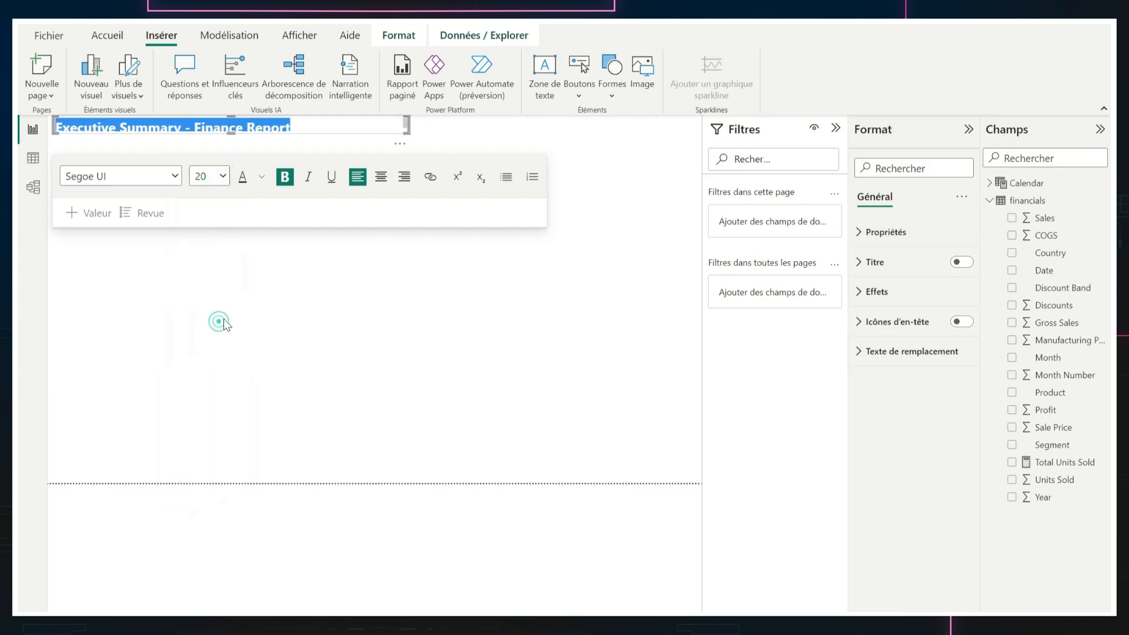
drag(407, 129, 407, 152)
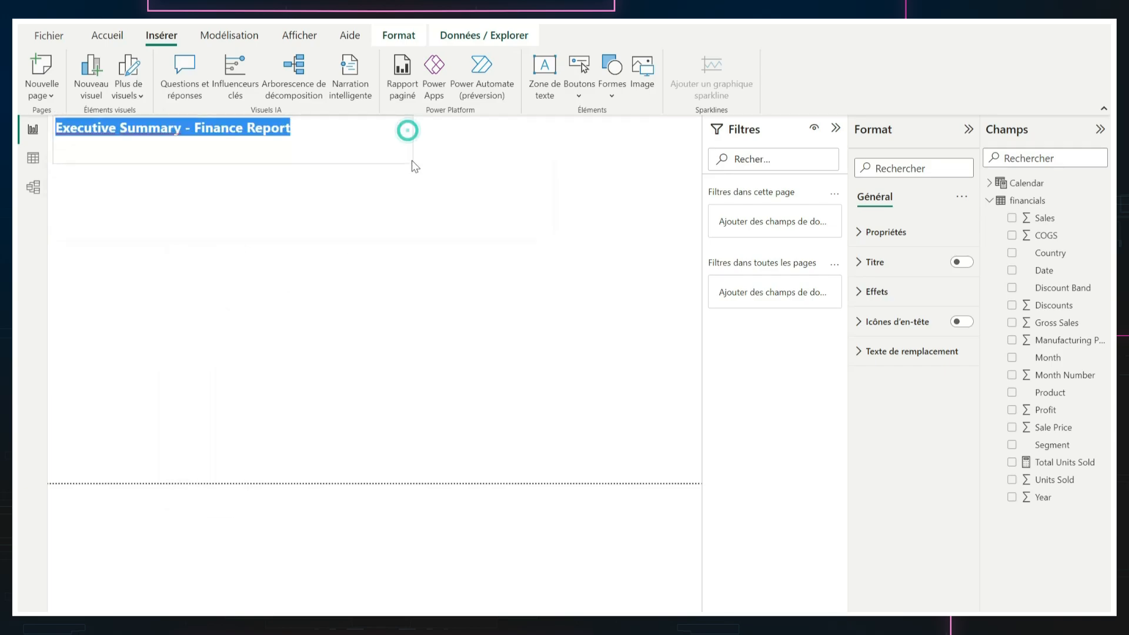
click(242, 289)
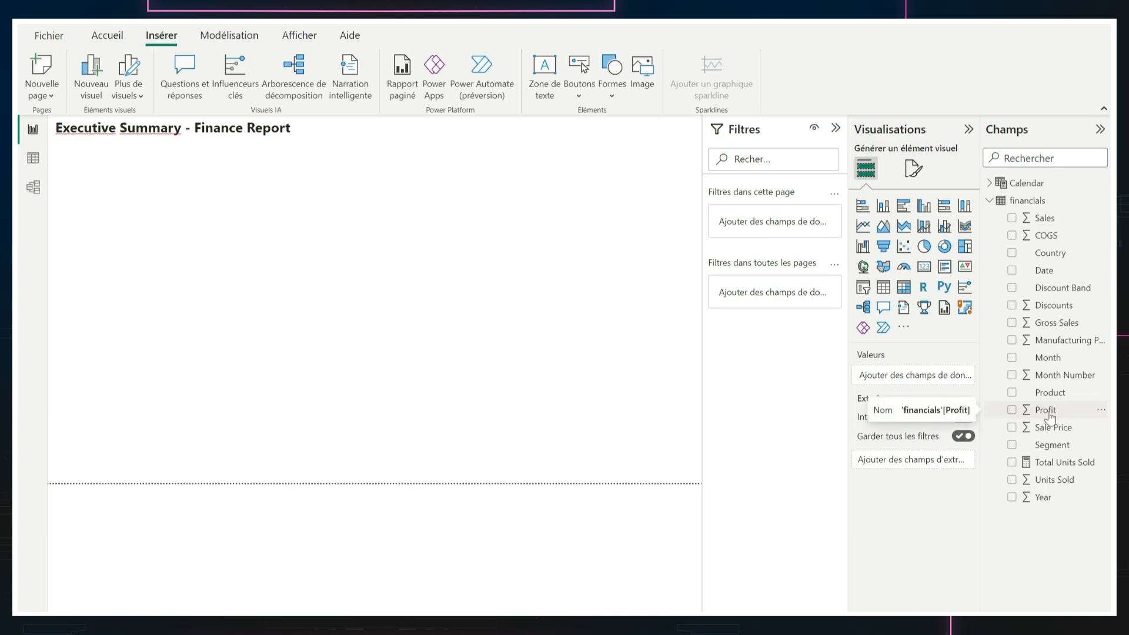
Create a column chart of Profit by the Calendar table's Date below the title and enlarge it
drag(1049, 416, 207, 229)
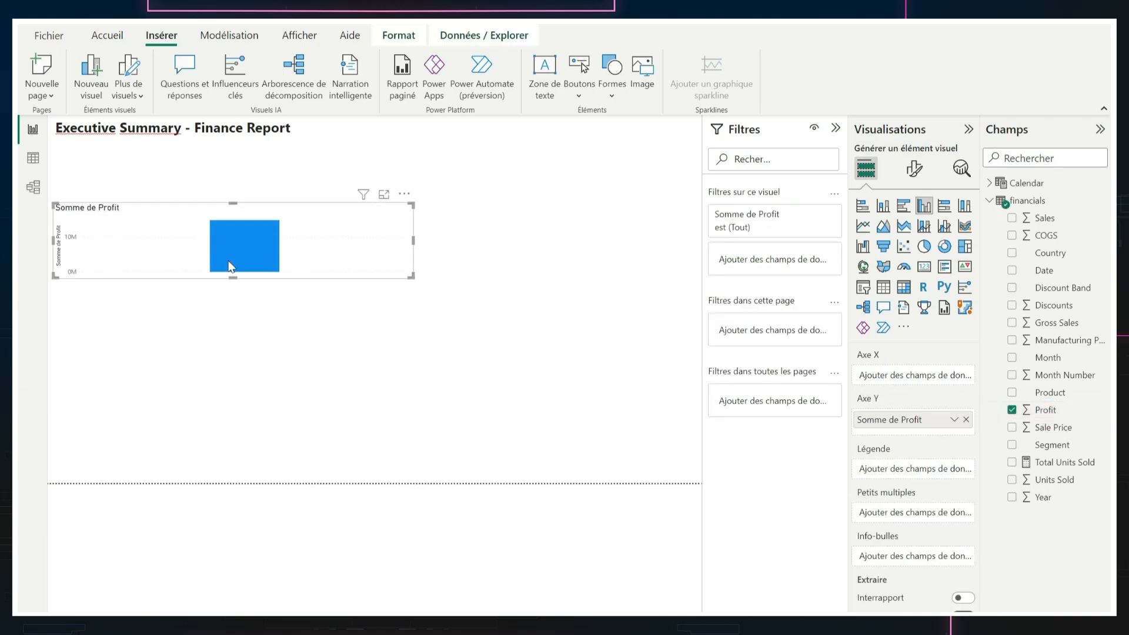
drag(233, 277, 218, 431)
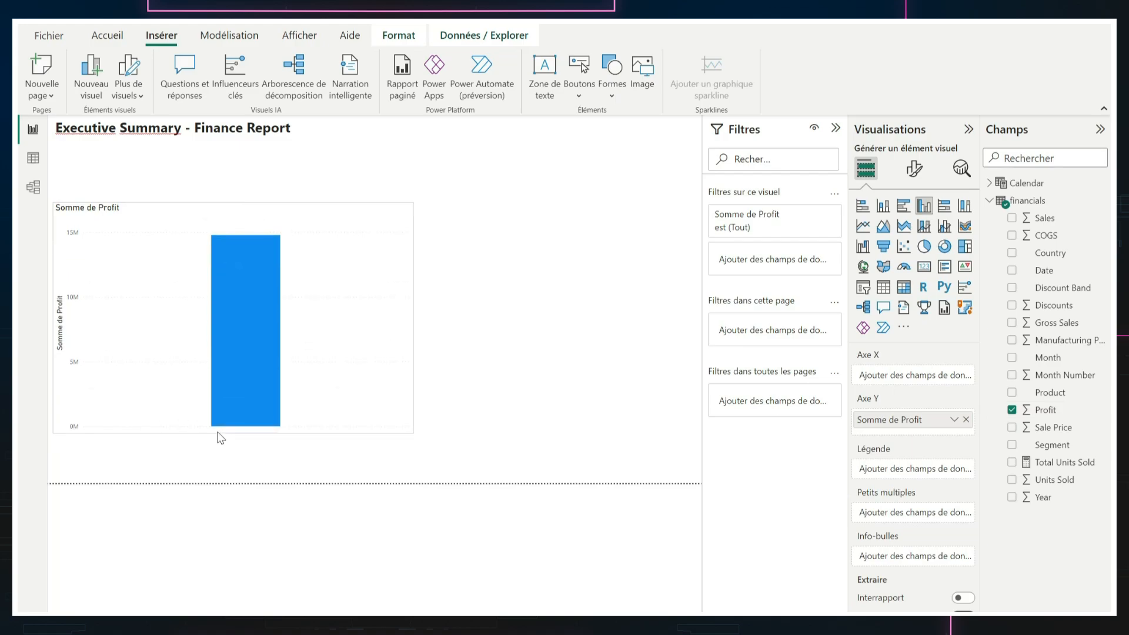
mouse_move(229, 317)
click(988, 183)
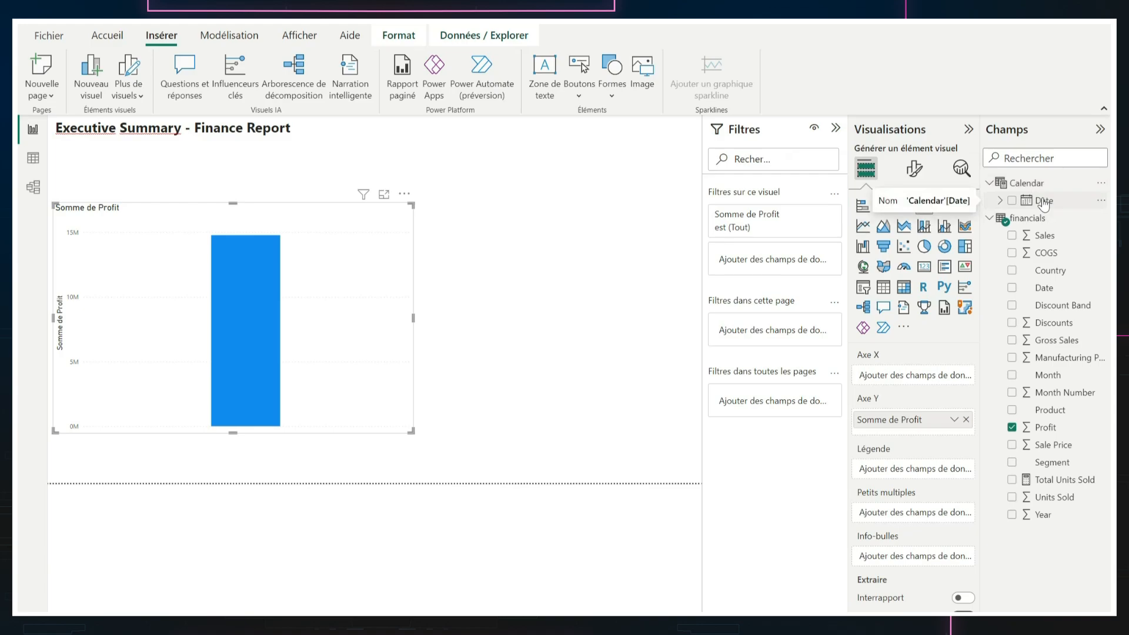
drag(1044, 203, 331, 309)
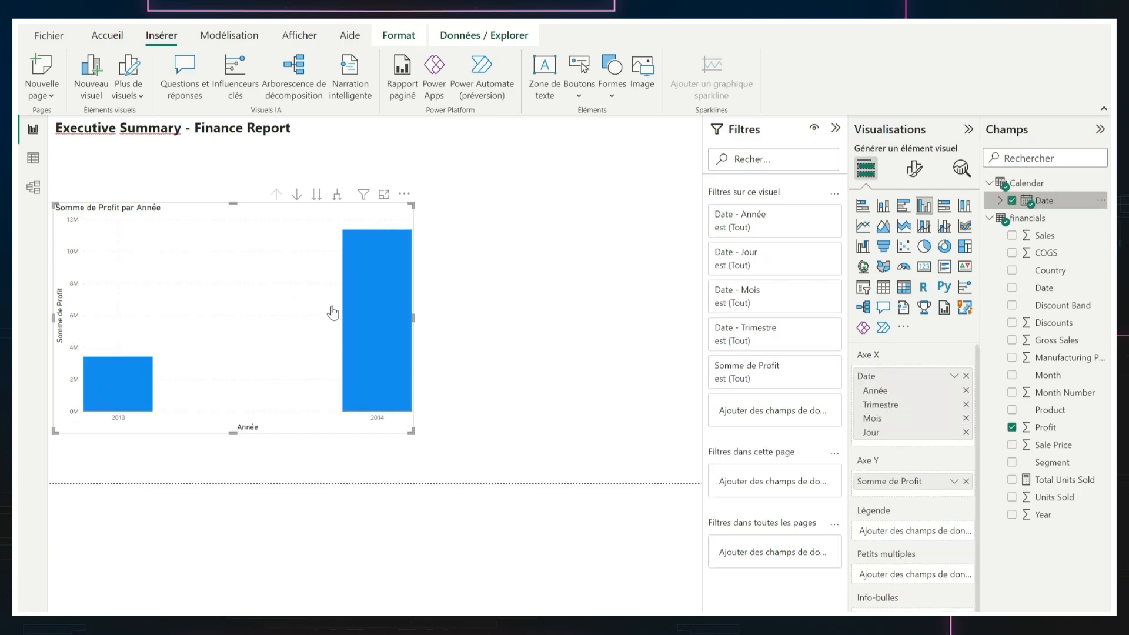
drag(413, 432, 399, 465)
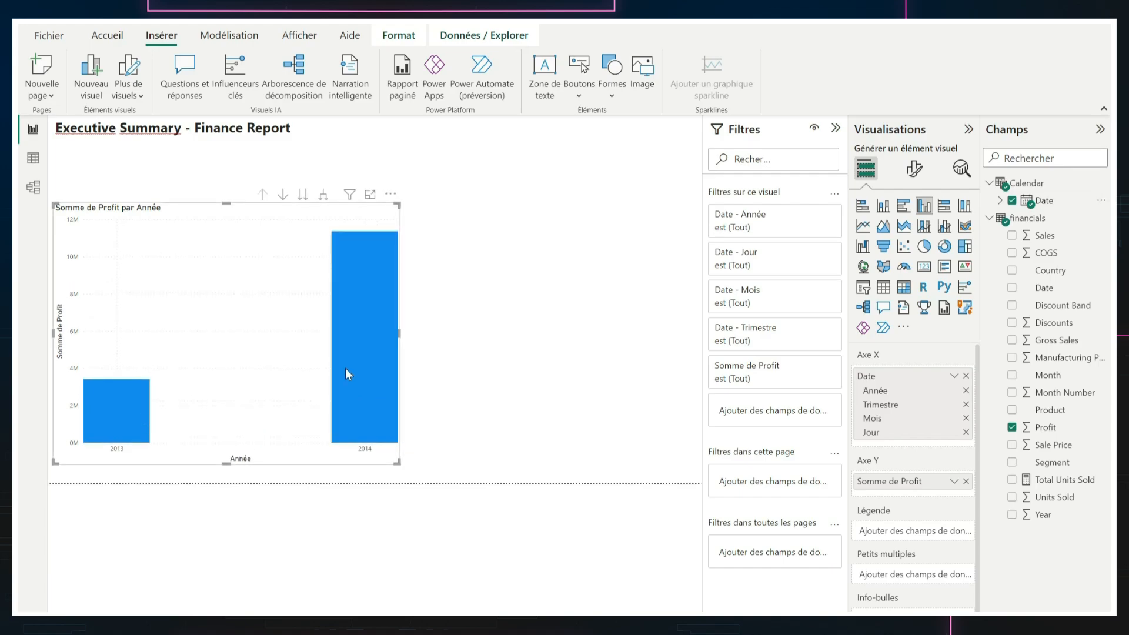
Switch the profit chart's X axis from the date hierarchy to the plain Date field
mouse_move(365, 337)
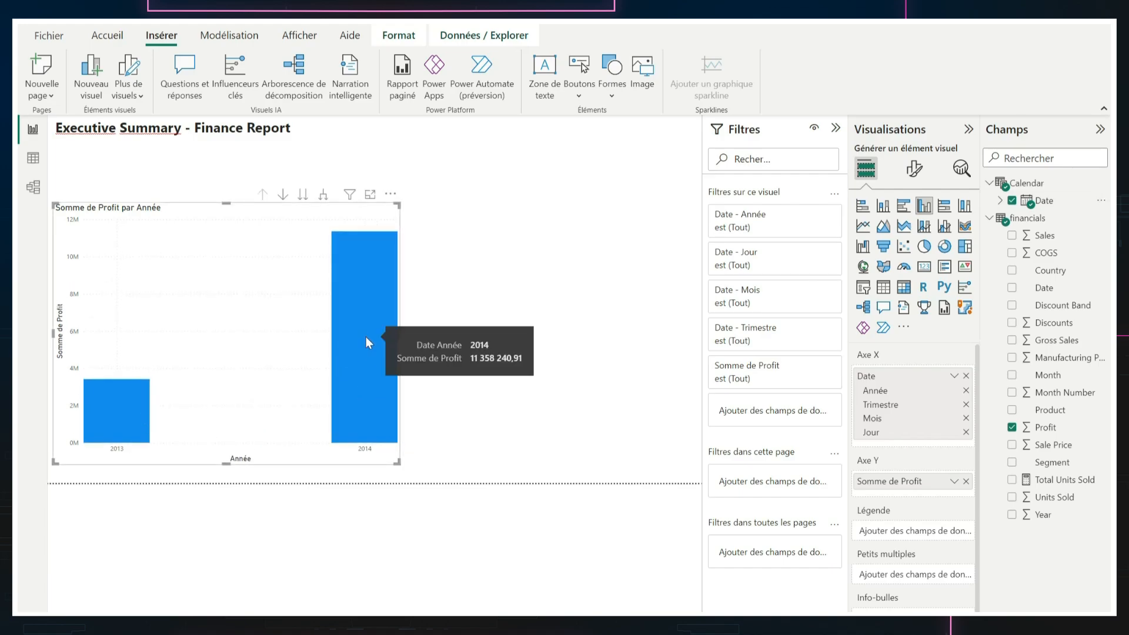
click(1001, 201)
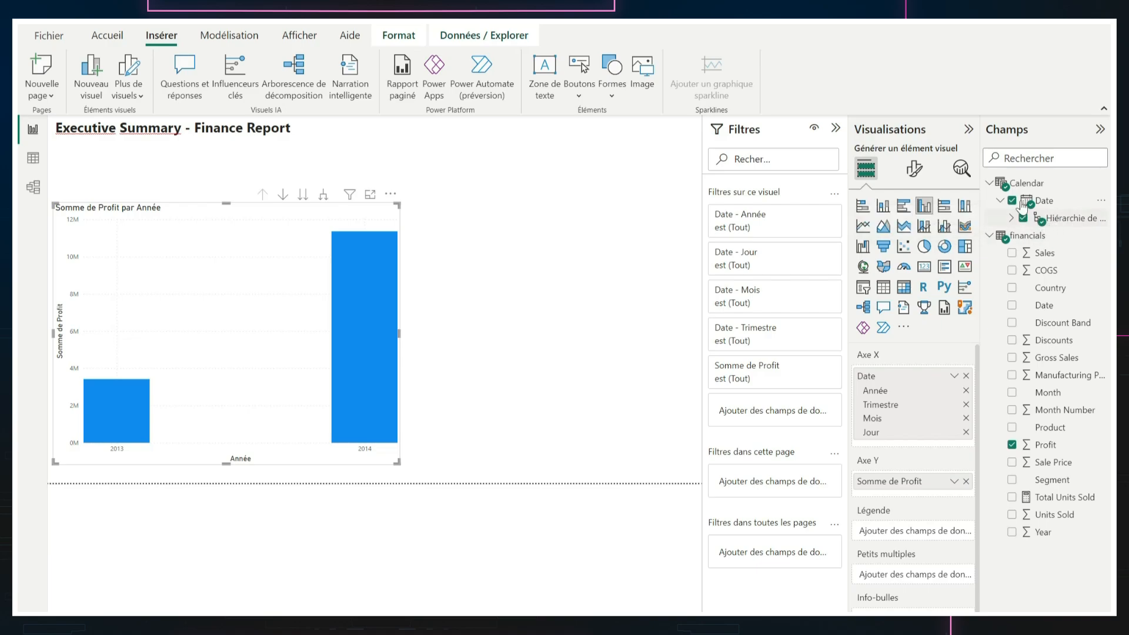
click(1054, 515)
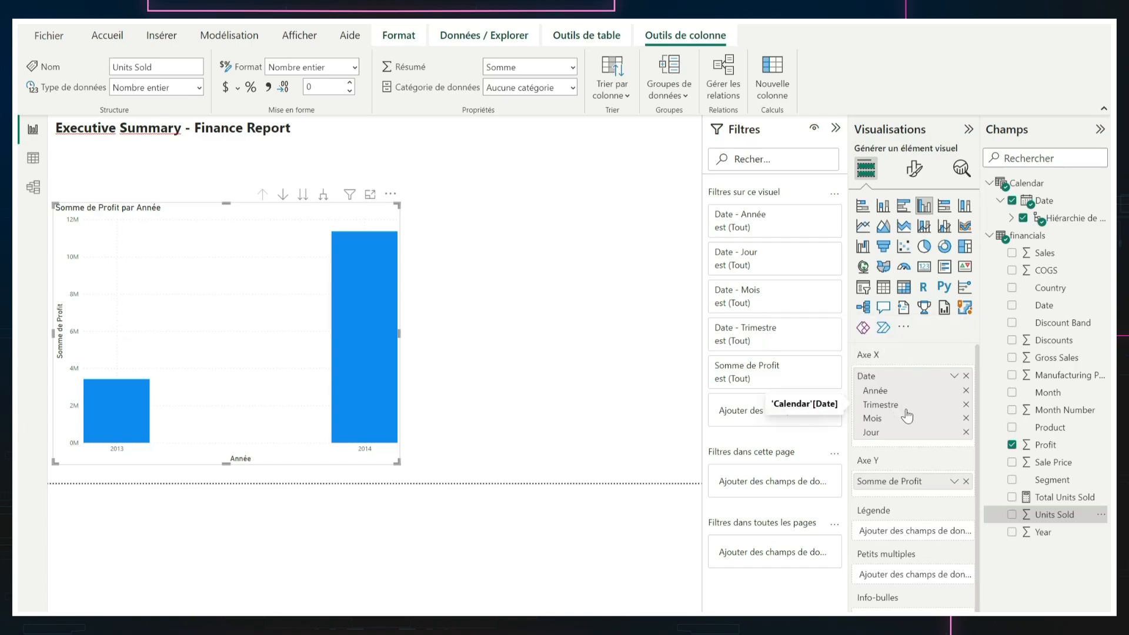
click(953, 376)
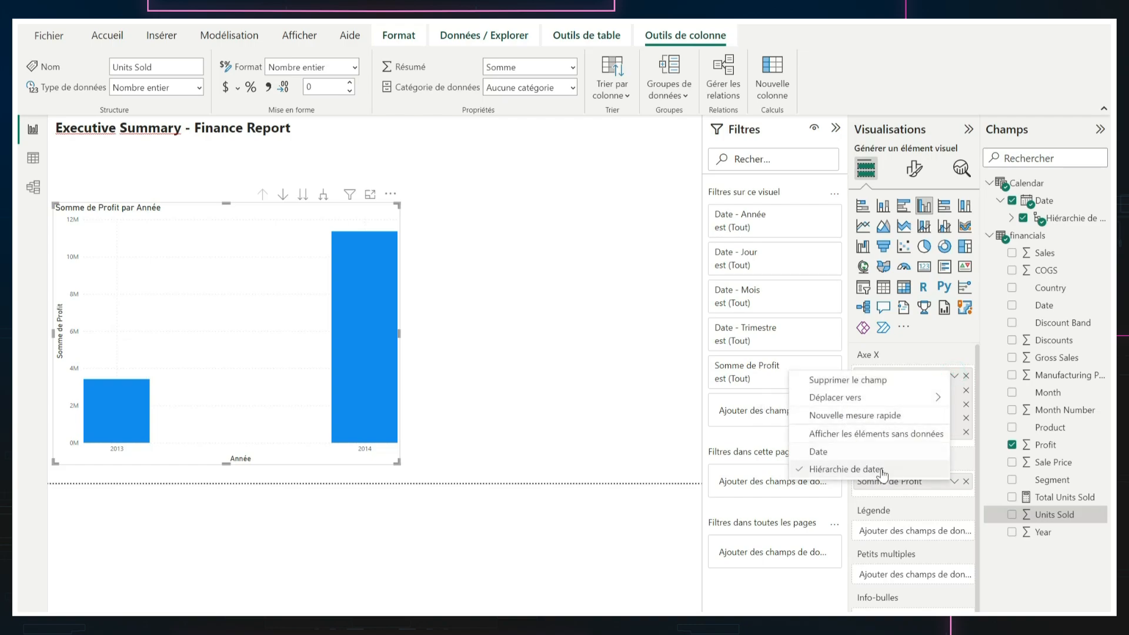
click(837, 456)
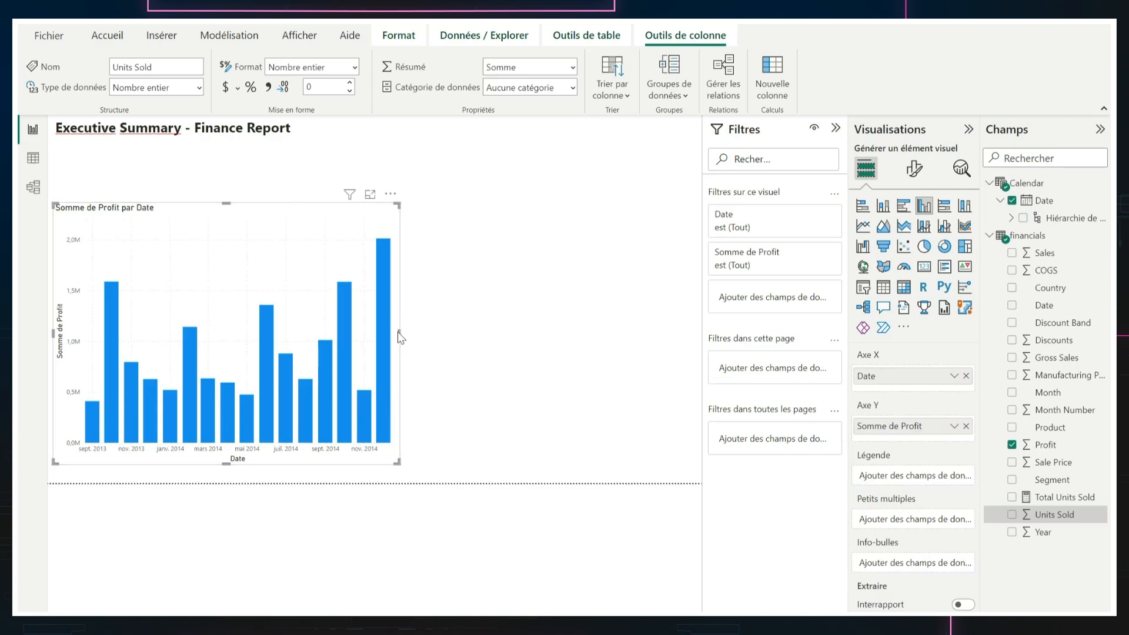
Widen the profit by date chart and convert it to a line chart
drag(397, 332, 531, 342)
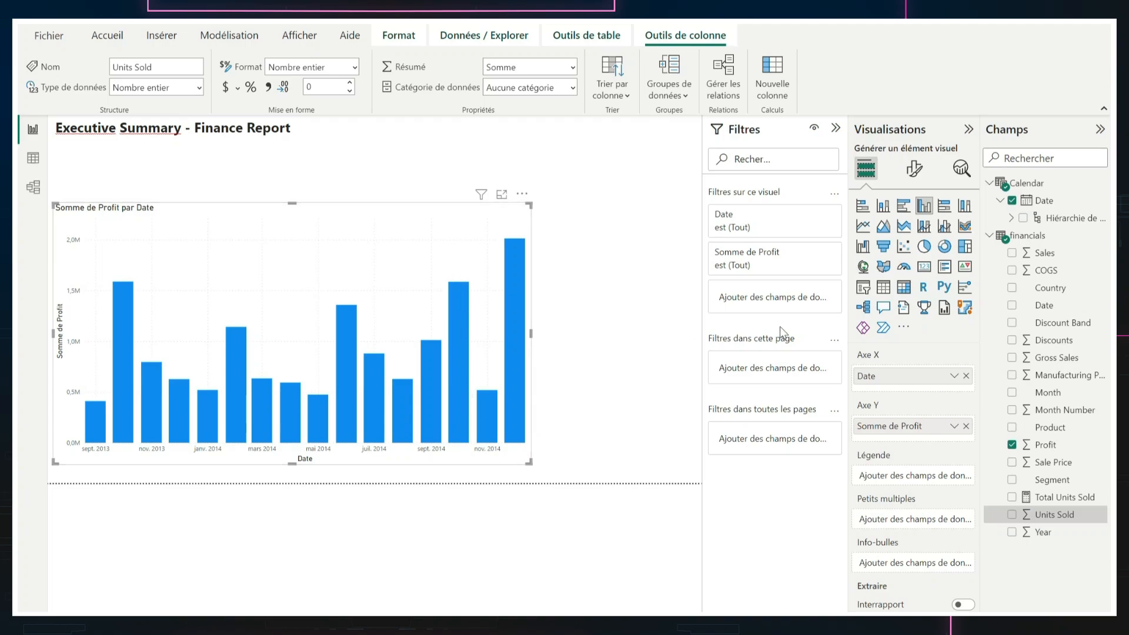
click(863, 227)
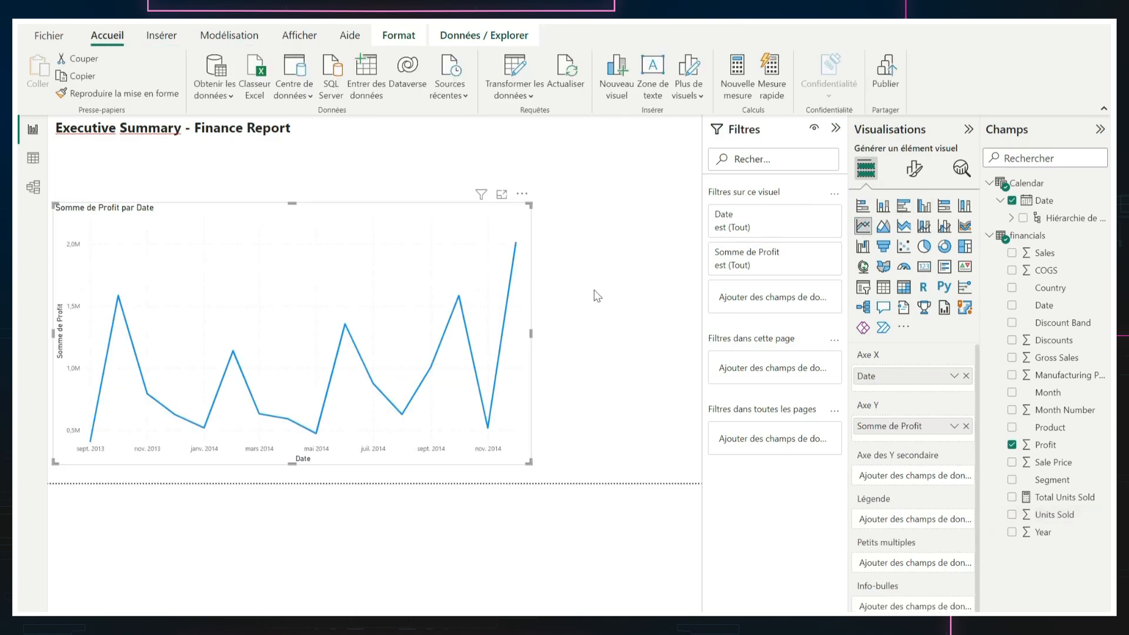
click(556, 342)
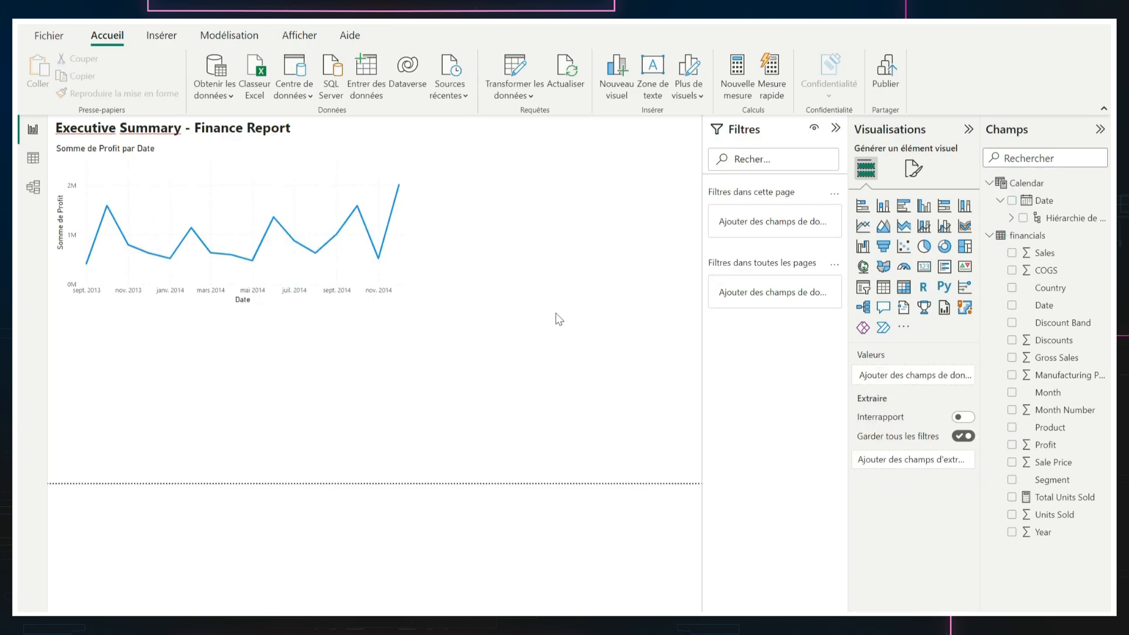
Add a map visual below the line chart, with Profit as bubble size and Country as location
click(863, 266)
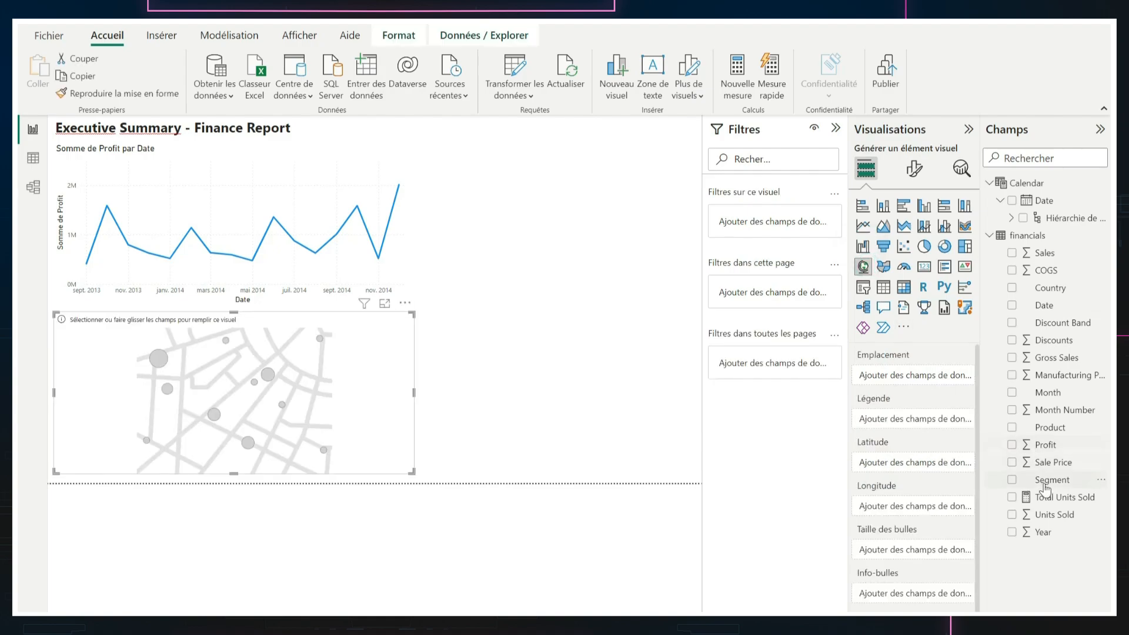
drag(1046, 447, 372, 383)
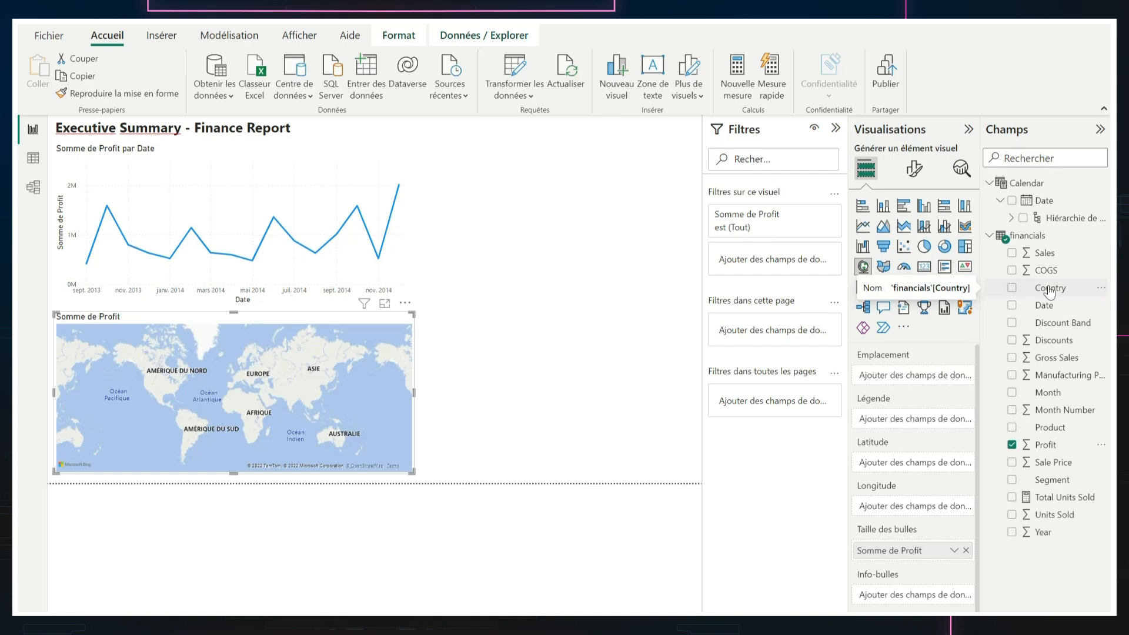
drag(1050, 291, 301, 372)
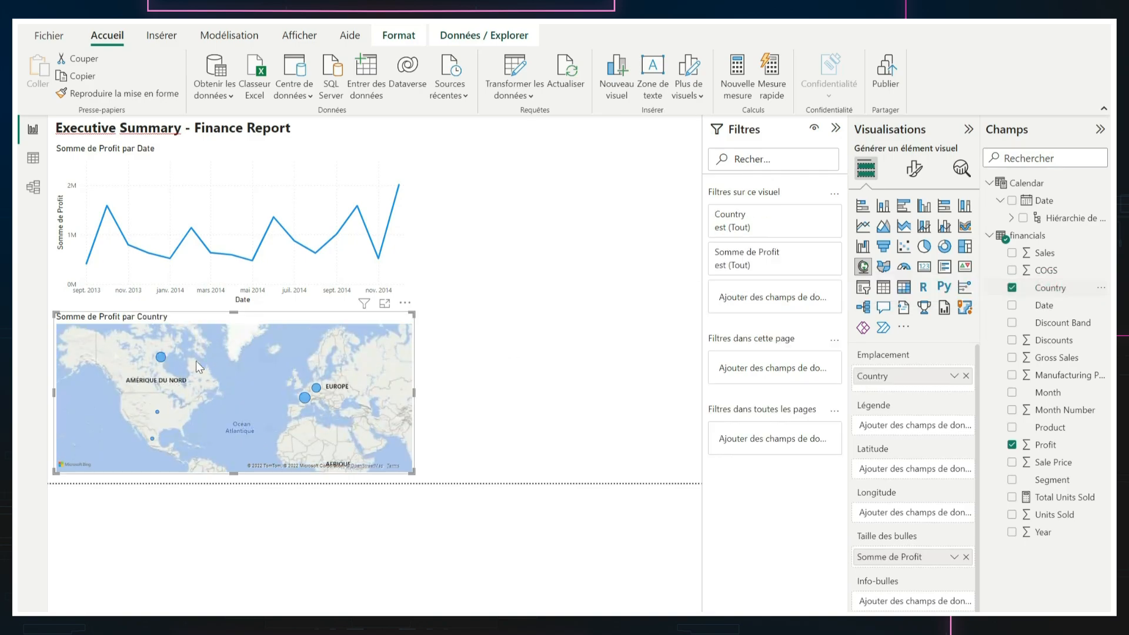
mouse_move(161, 361)
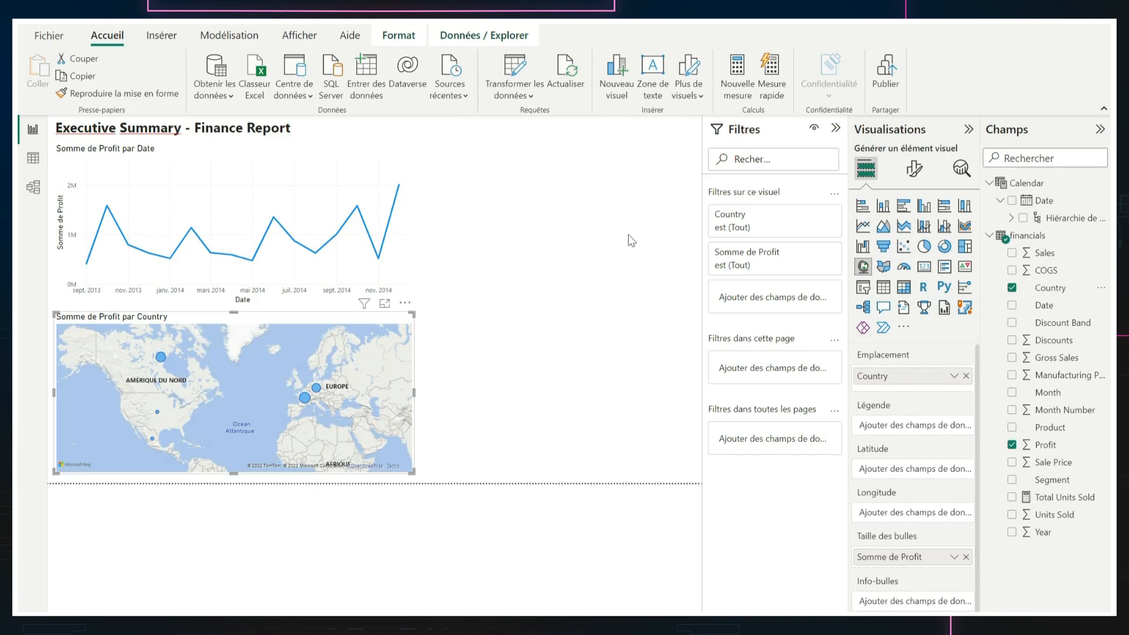
Move the profit by country map beside the profit line chart and narrow it to clear the chart
drag(322, 318, 605, 147)
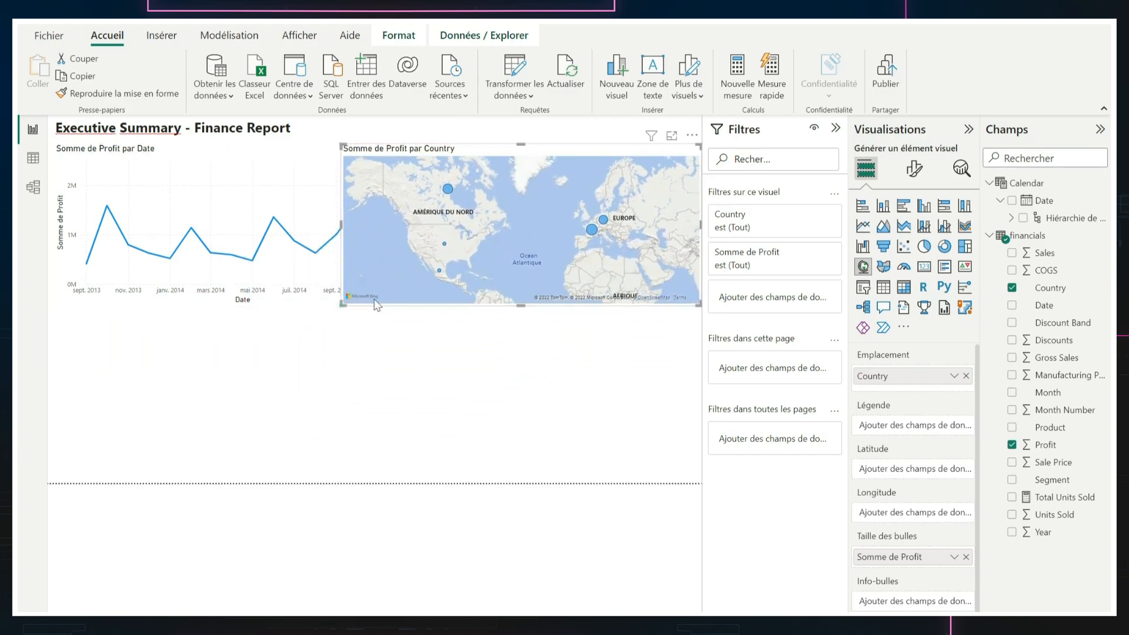
drag(343, 304, 418, 303)
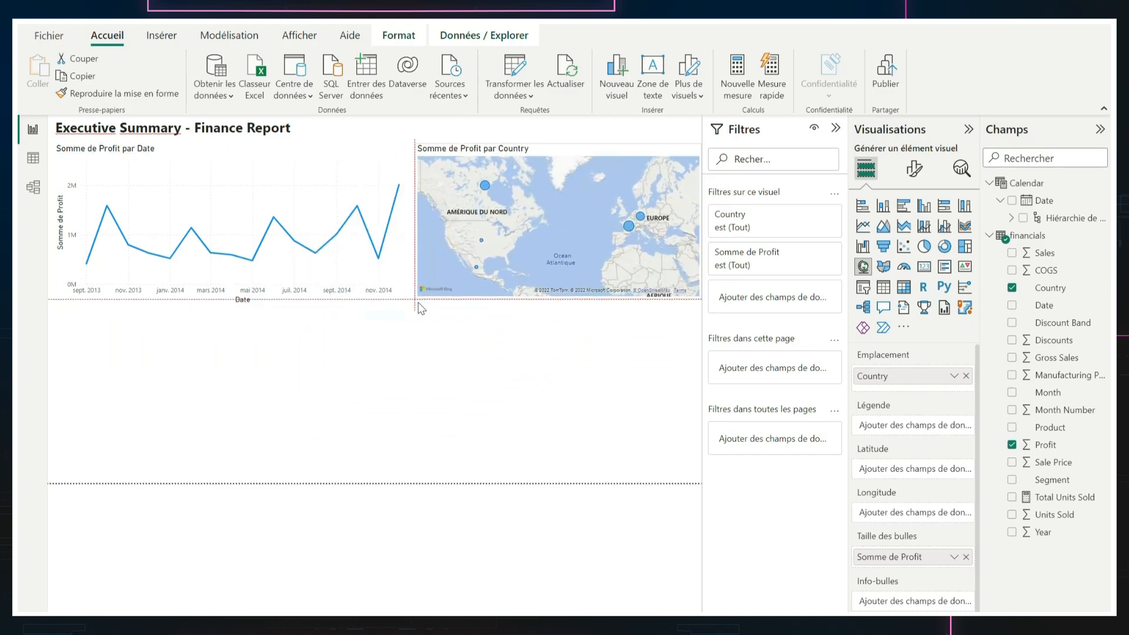
click(414, 357)
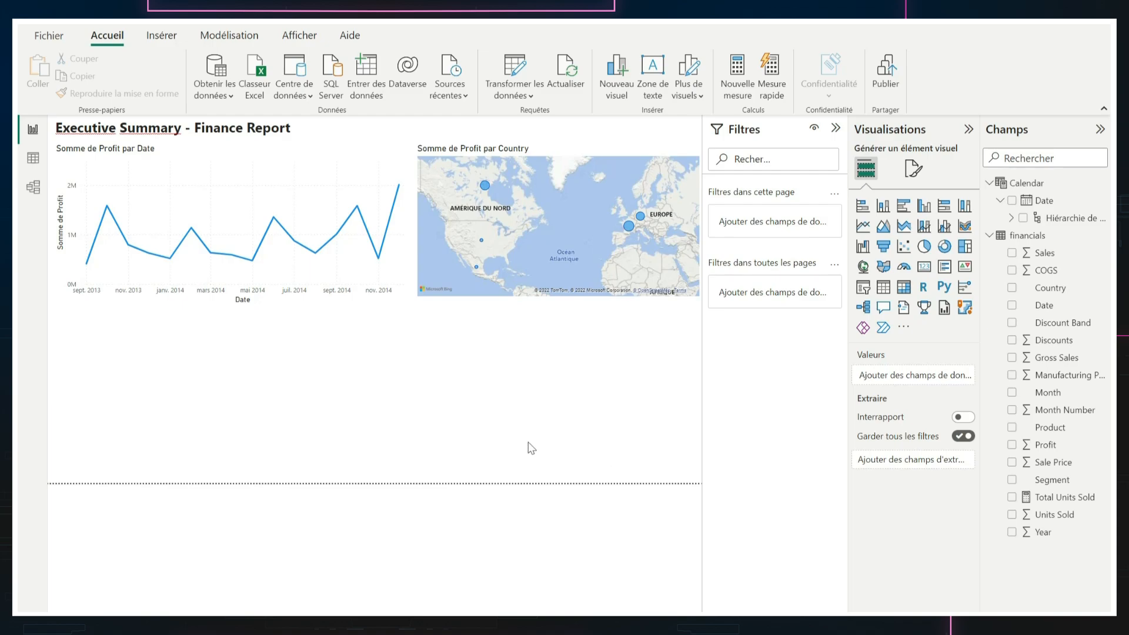
Add a clustered column chart below the line chart showing Sales by Product, with Segment as the legend
click(925, 207)
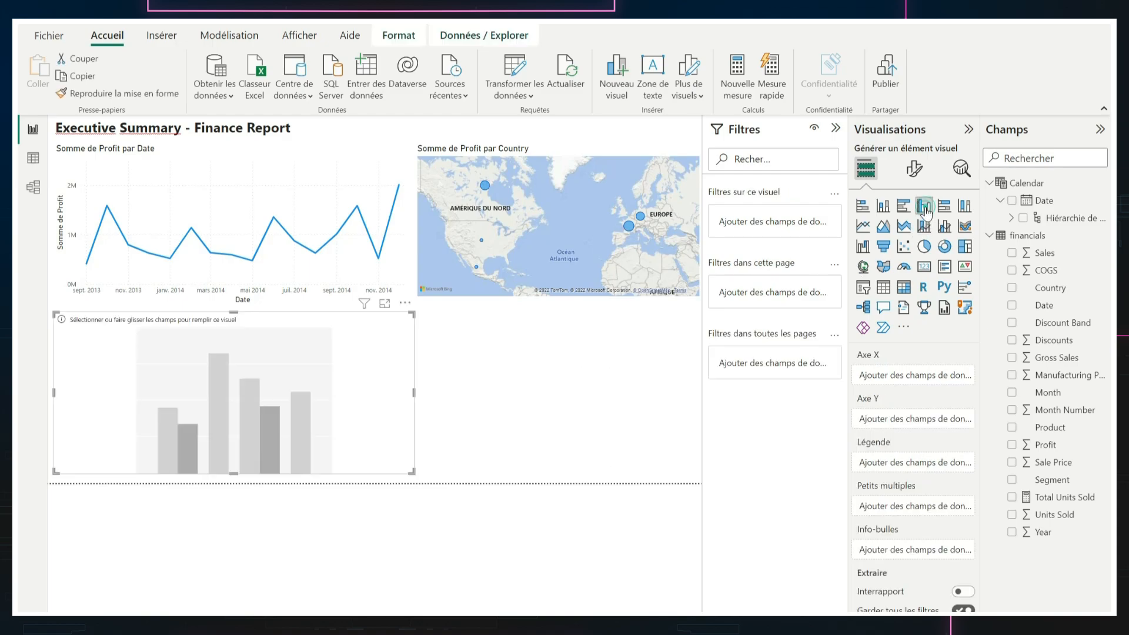
click(415, 393)
drag(1056, 253, 355, 355)
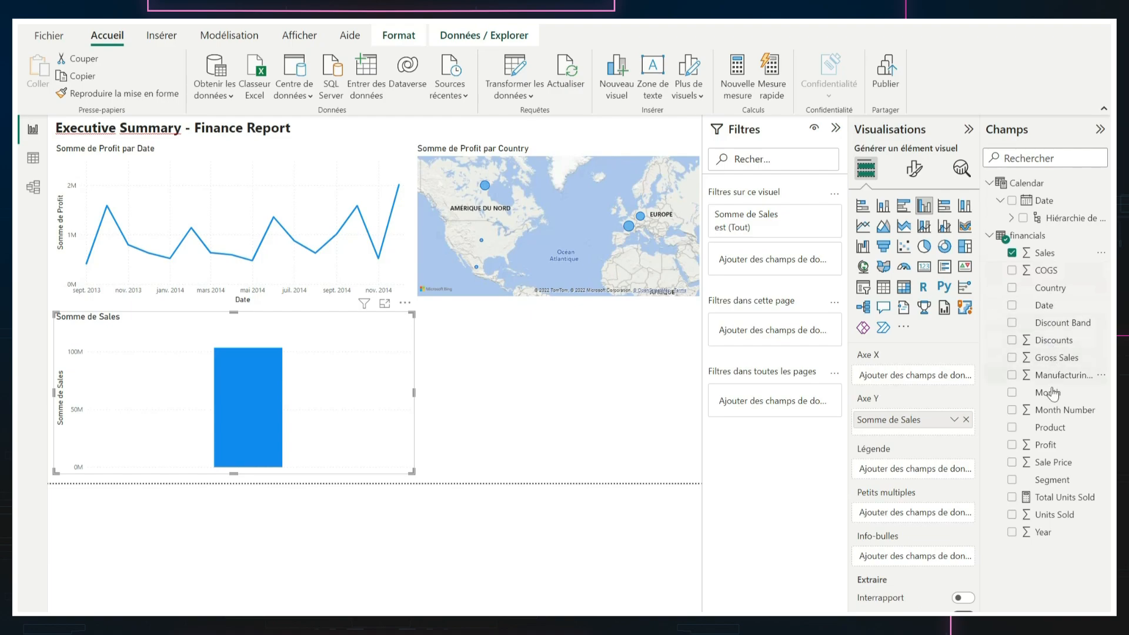
drag(1050, 428, 372, 393)
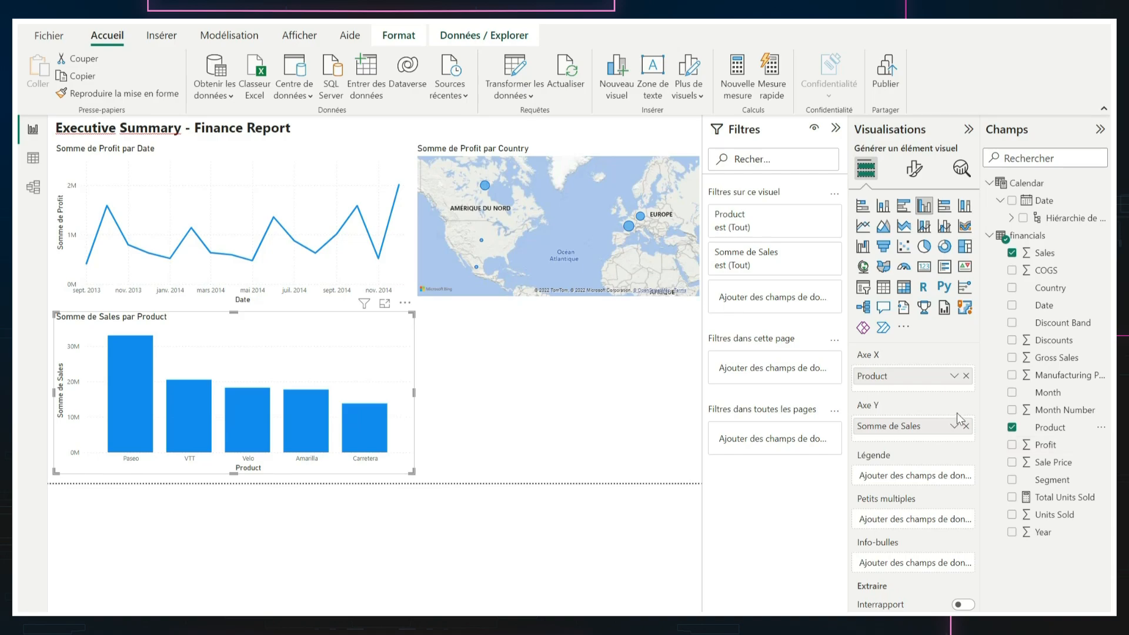
drag(1049, 487, 360, 379)
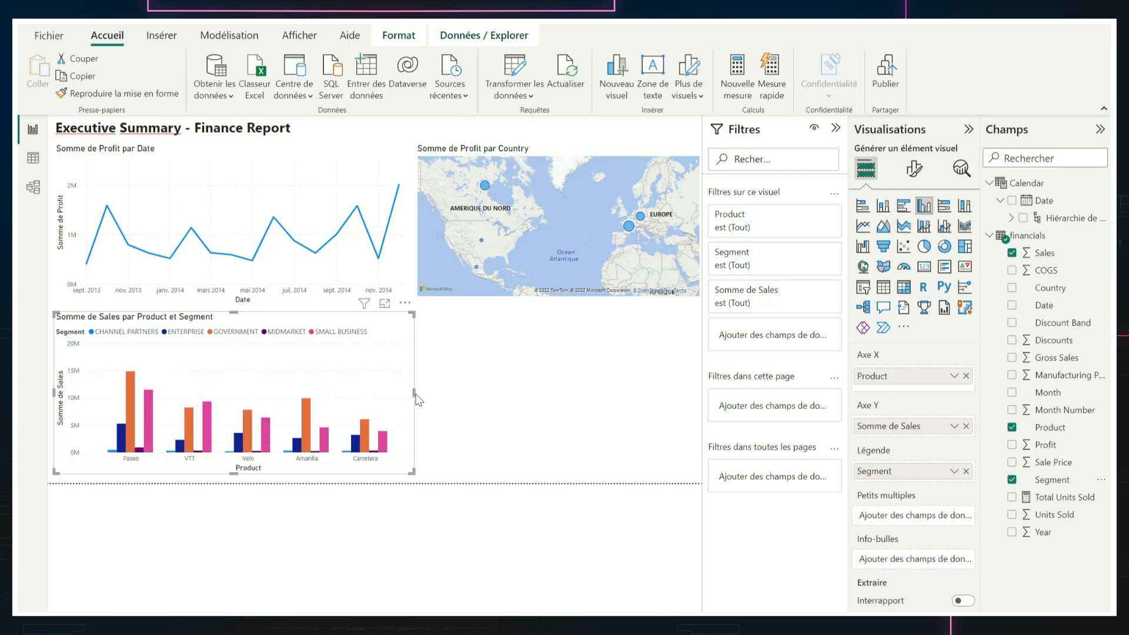
click(618, 406)
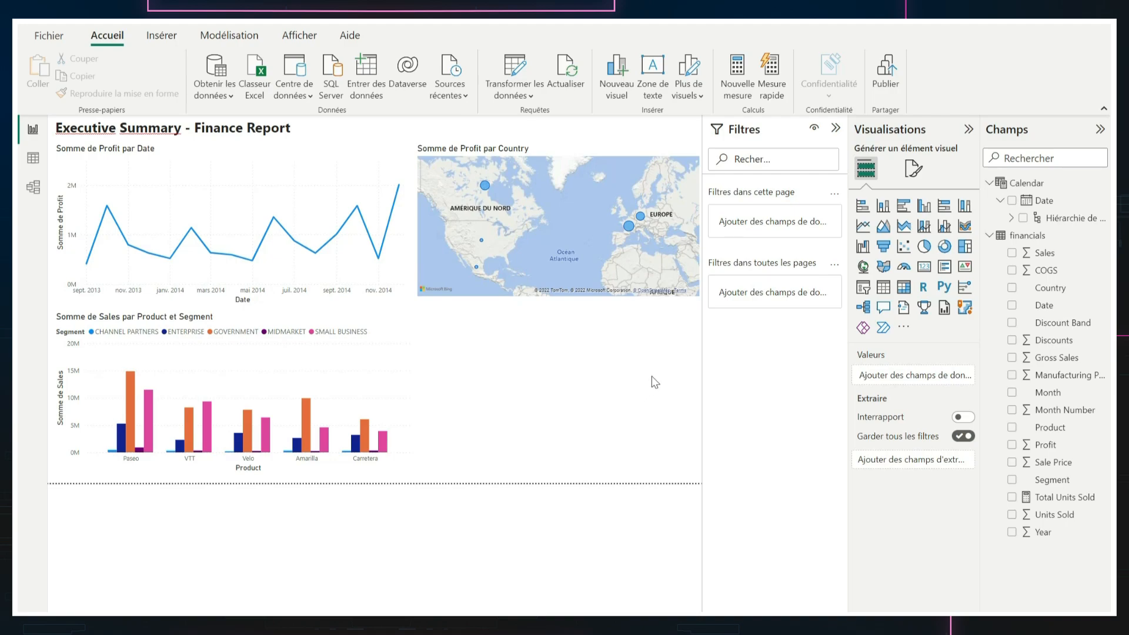
Add a slicer below the map using the financials table's Date field
click(863, 288)
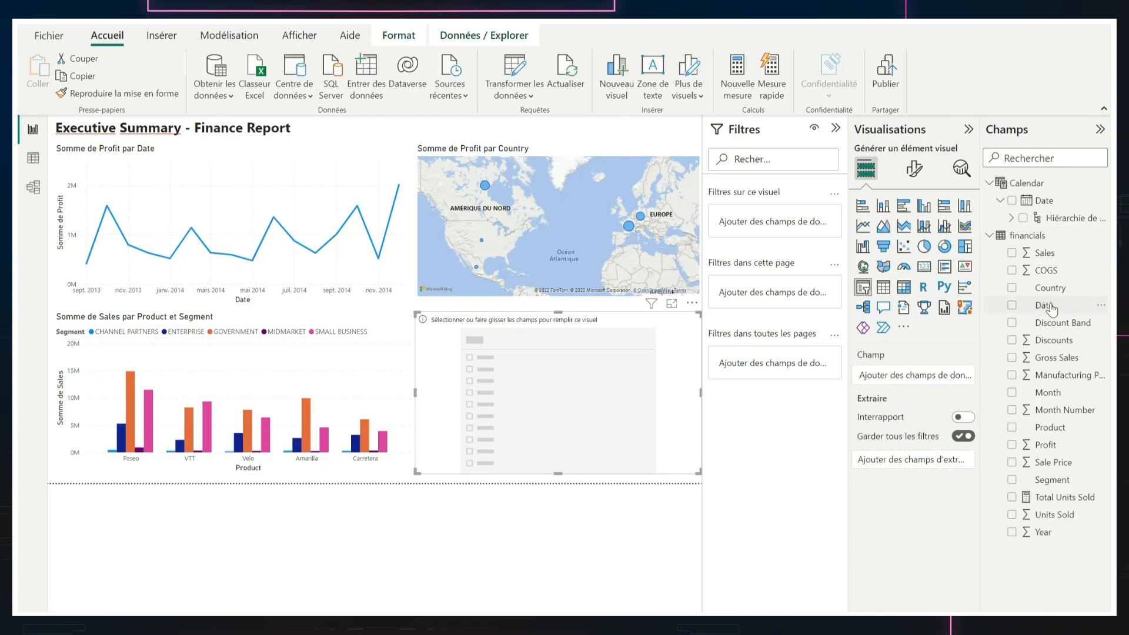
drag(1050, 308, 625, 373)
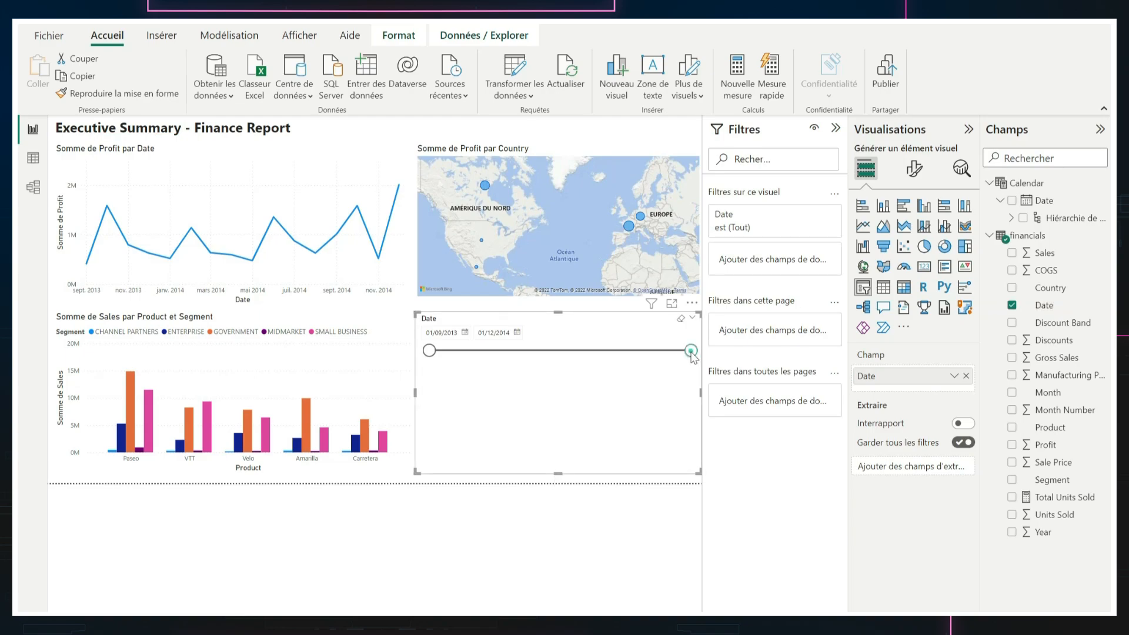
Test the date slicer by adjusting both ends of its range, including 27/12/2013 to 01/11/2014
drag(690, 352, 522, 351)
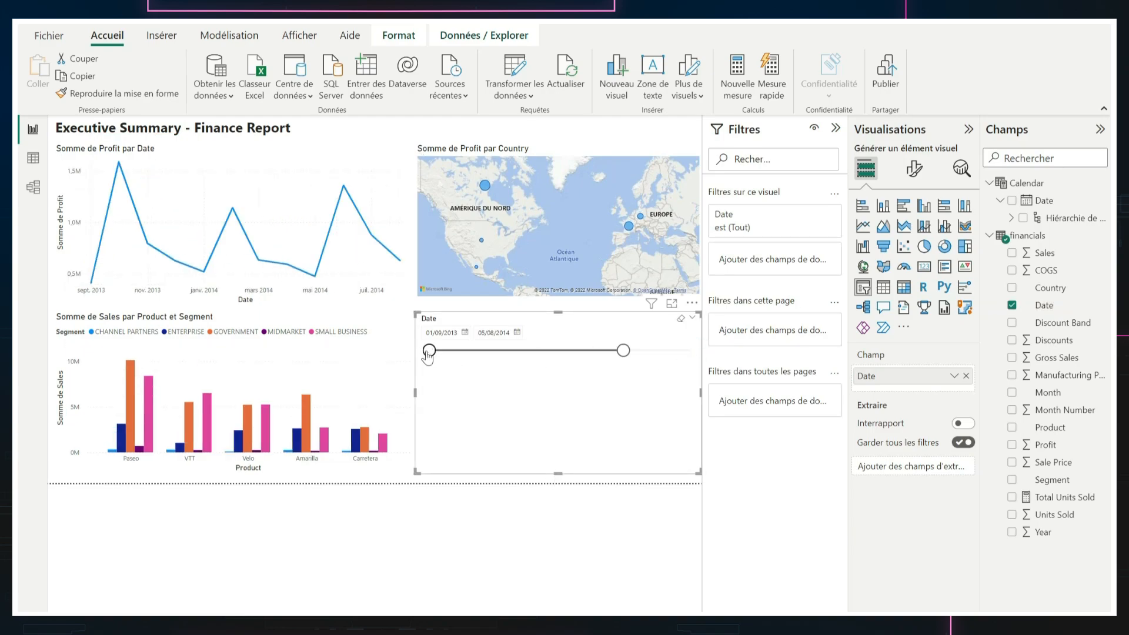
drag(428, 351, 497, 351)
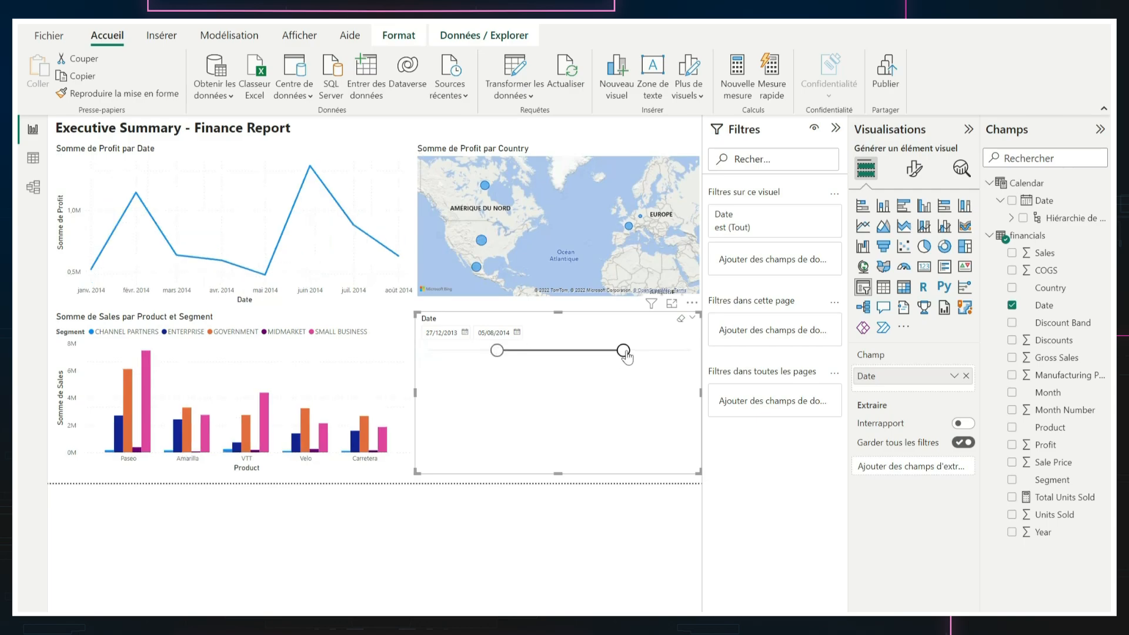
drag(623, 351, 674, 351)
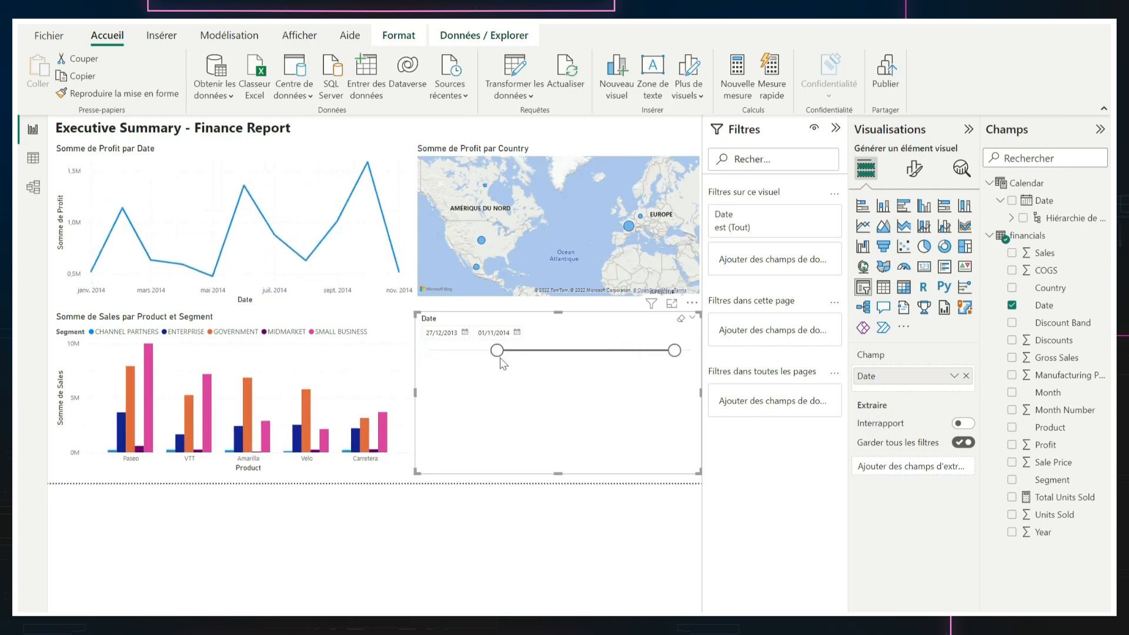
drag(497, 351, 461, 351)
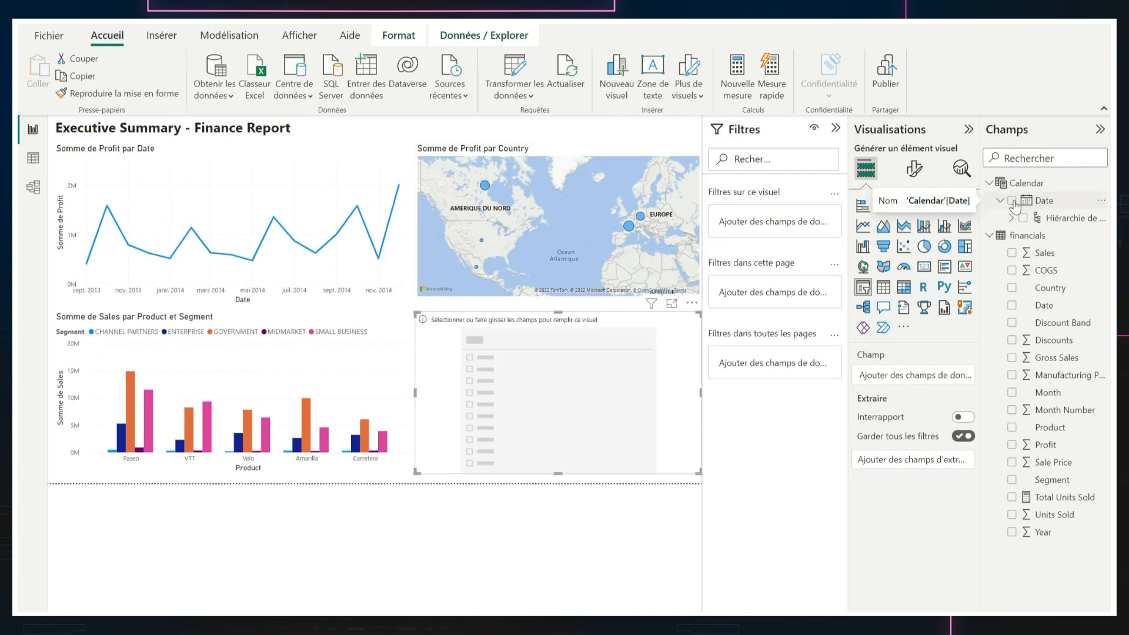
Assign the Calendar table's Date field to the slicer and switch it to the date hierarchy
click(1012, 201)
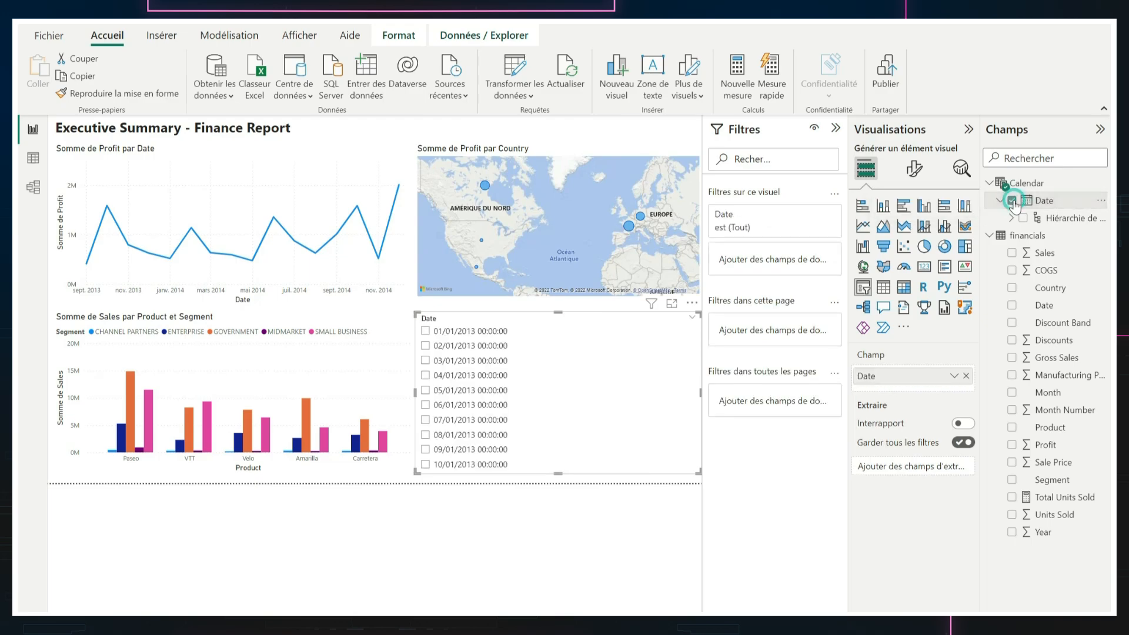
scroll(524, 405, down, 10)
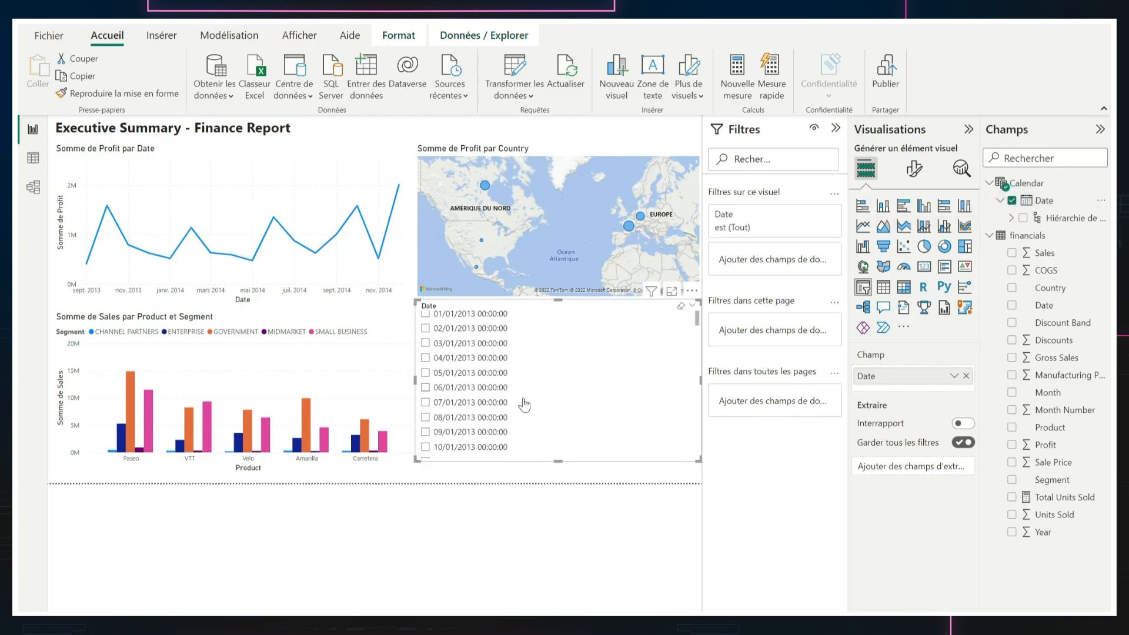
scroll(523, 405, up, 5)
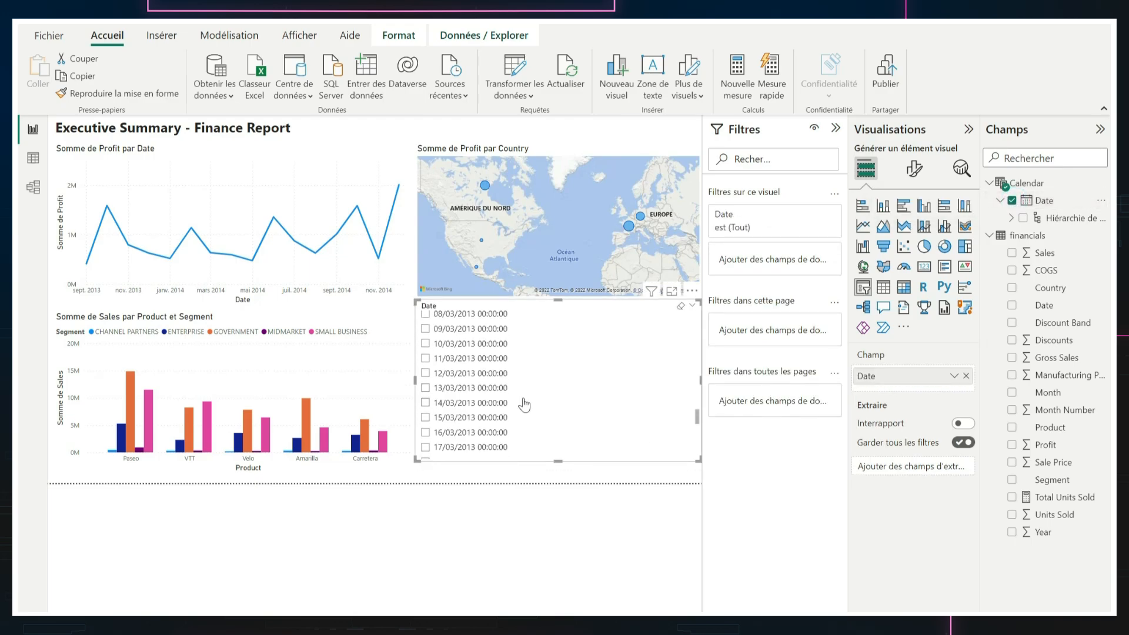
scroll(524, 405, up, 6)
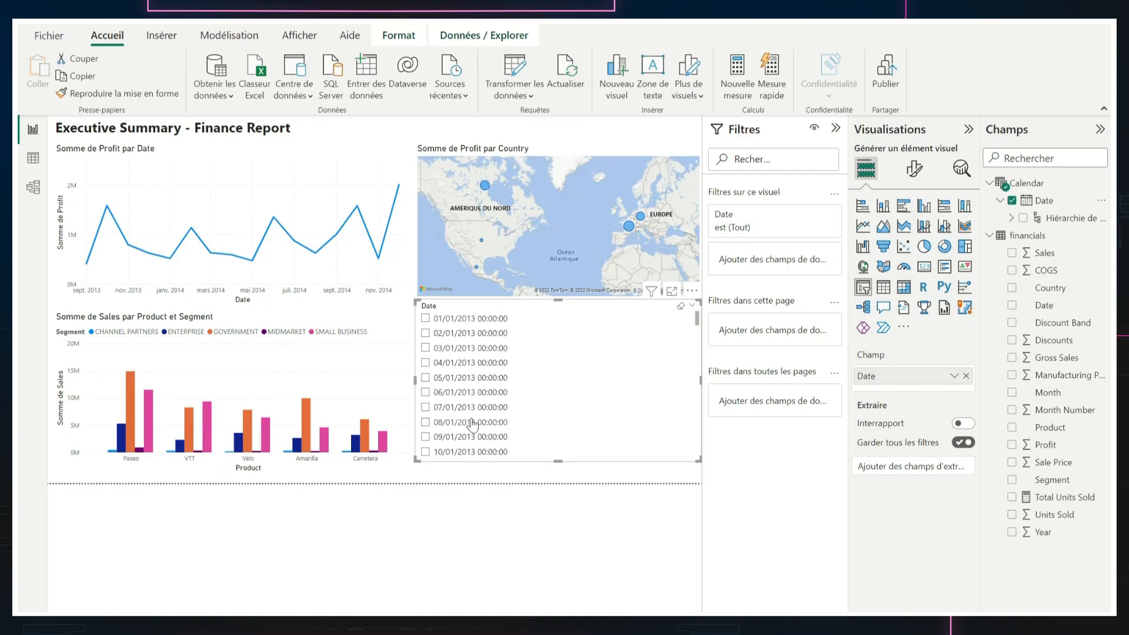
scroll(471, 421, down, 15)
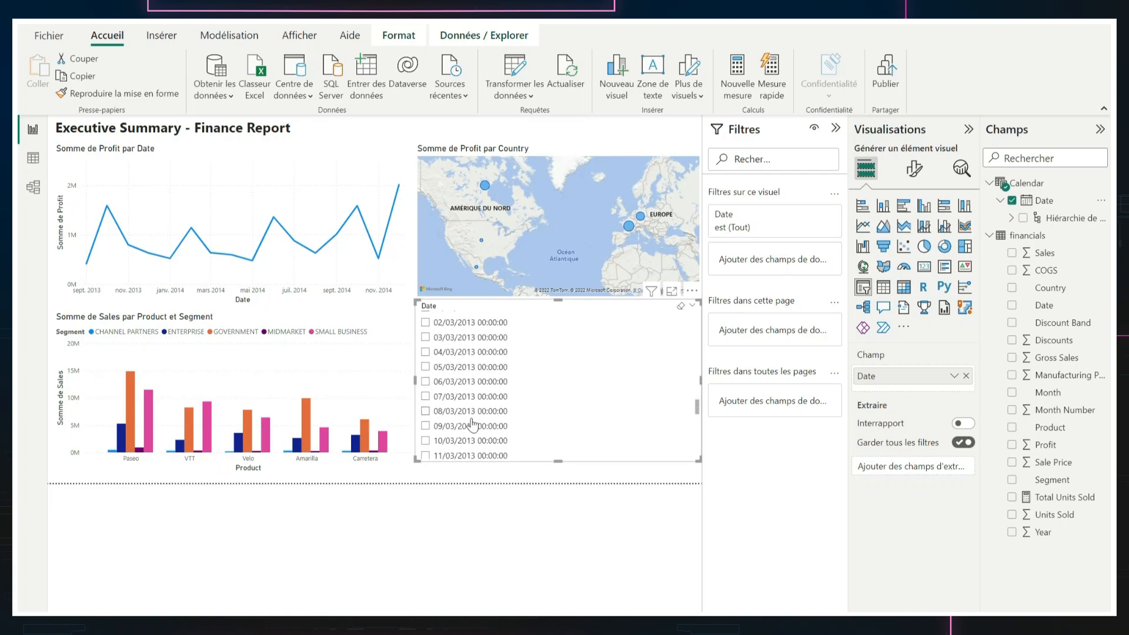
click(954, 377)
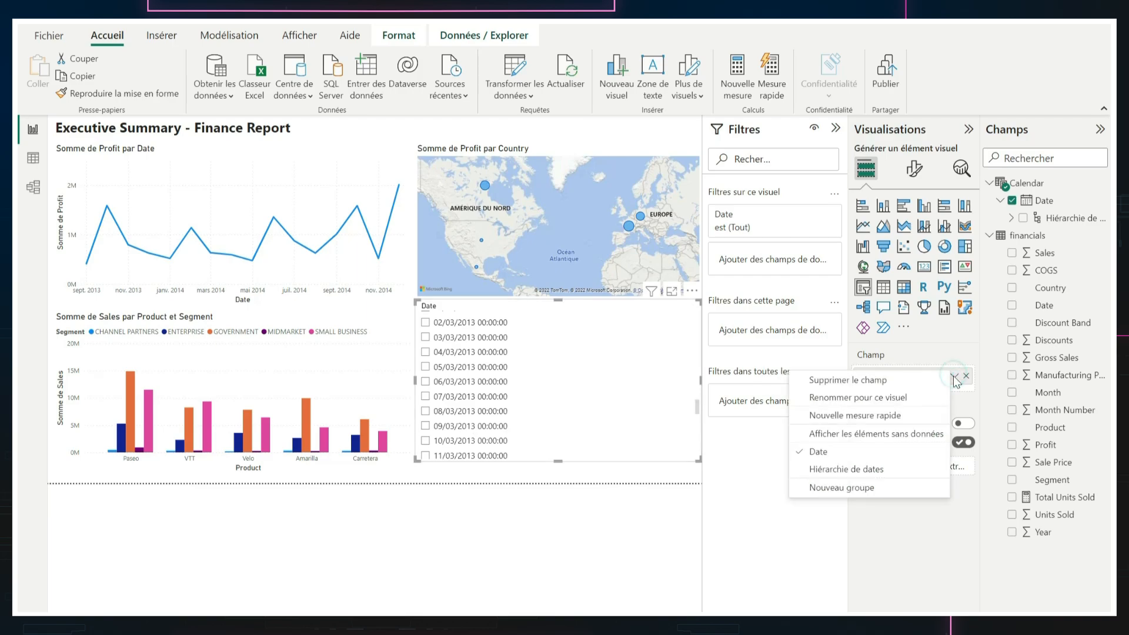
click(857, 469)
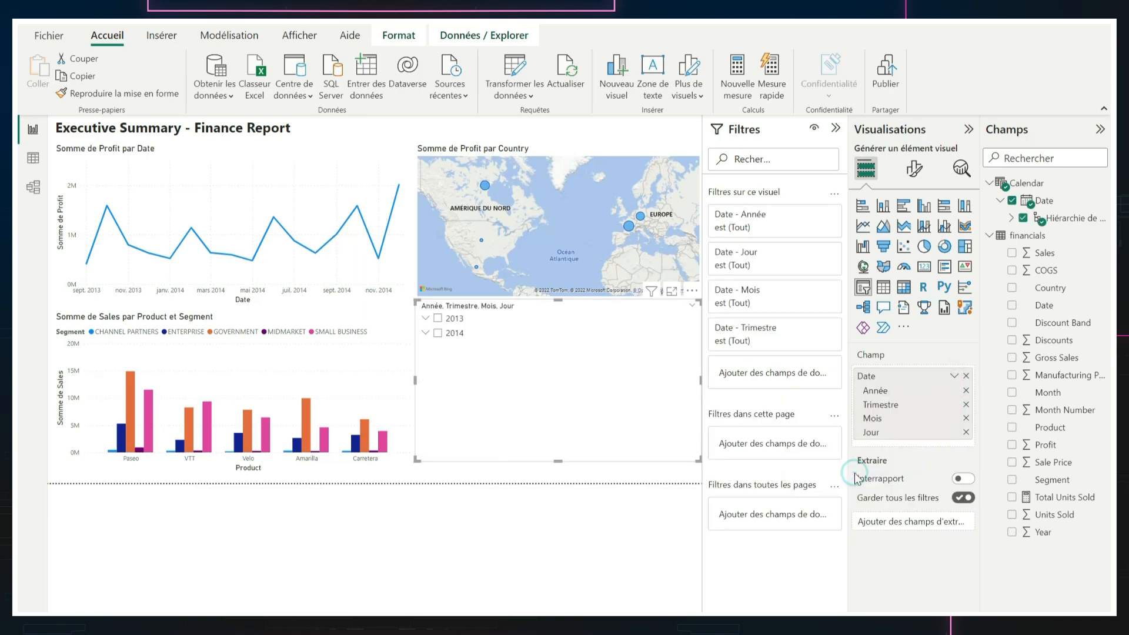
Expand 2013 in the slicer, try filtering the report by that year, and filter it to 2014 instead
click(426, 320)
click(438, 319)
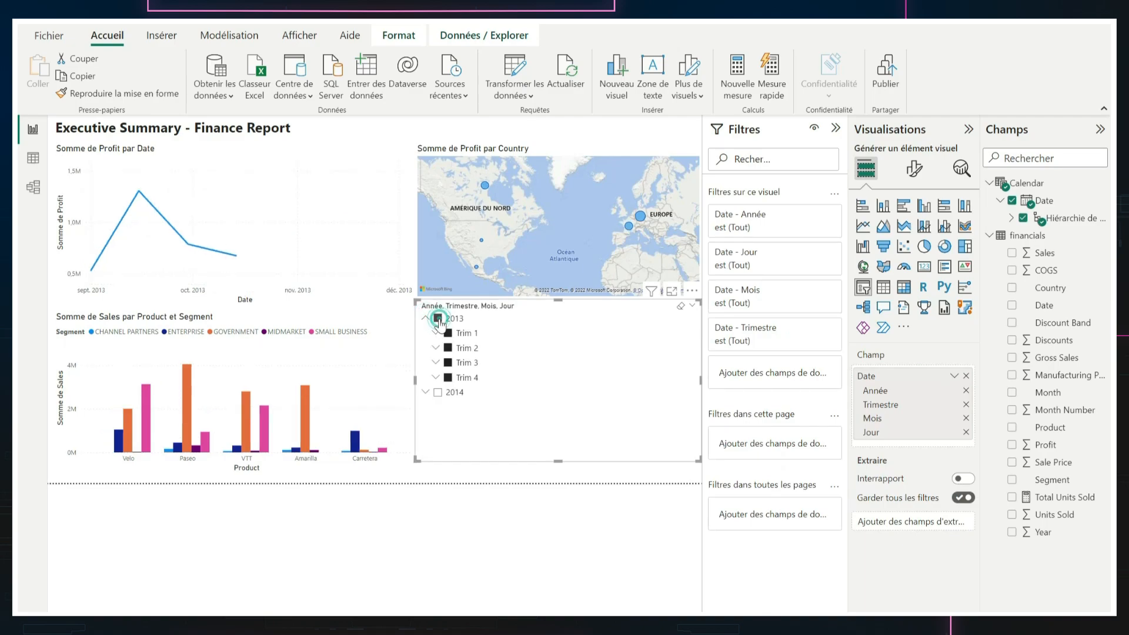
click(438, 319)
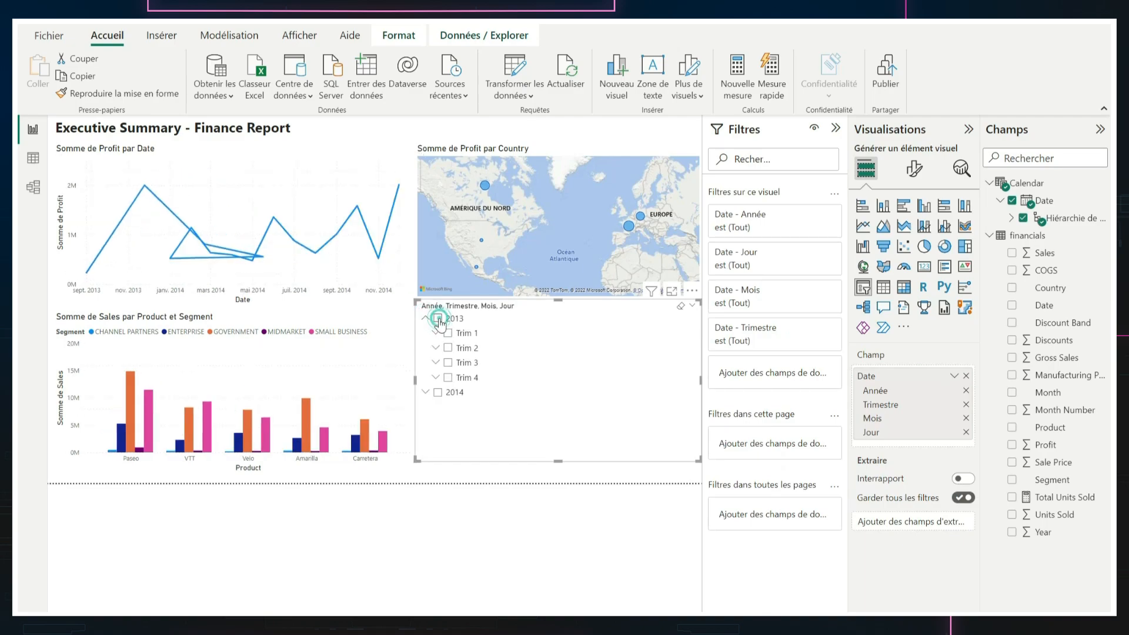
click(438, 392)
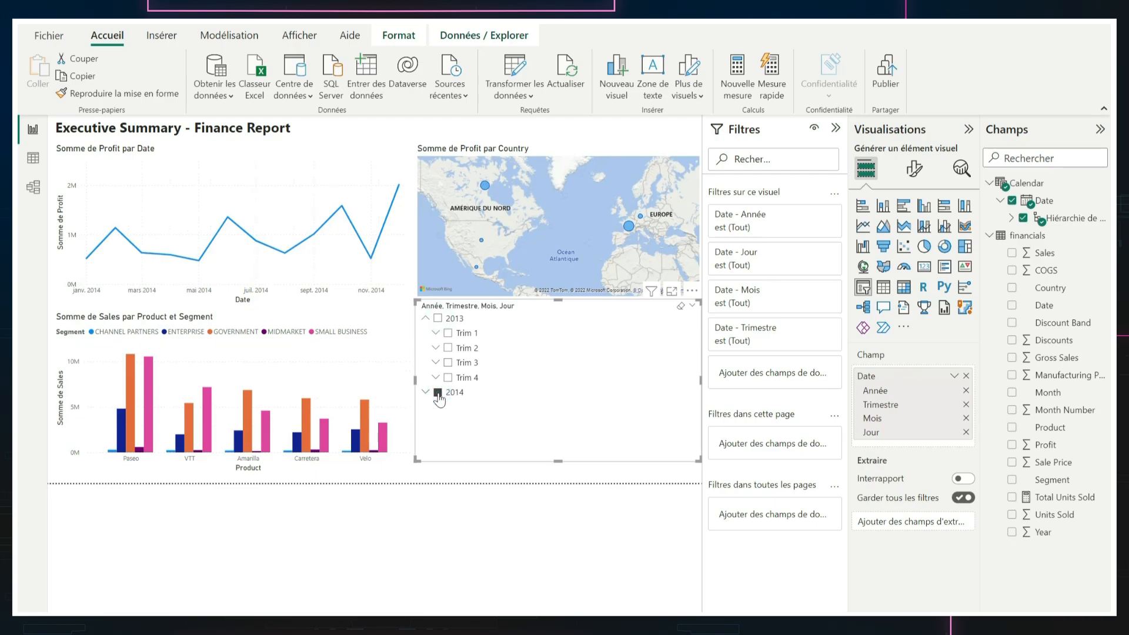
click(471, 475)
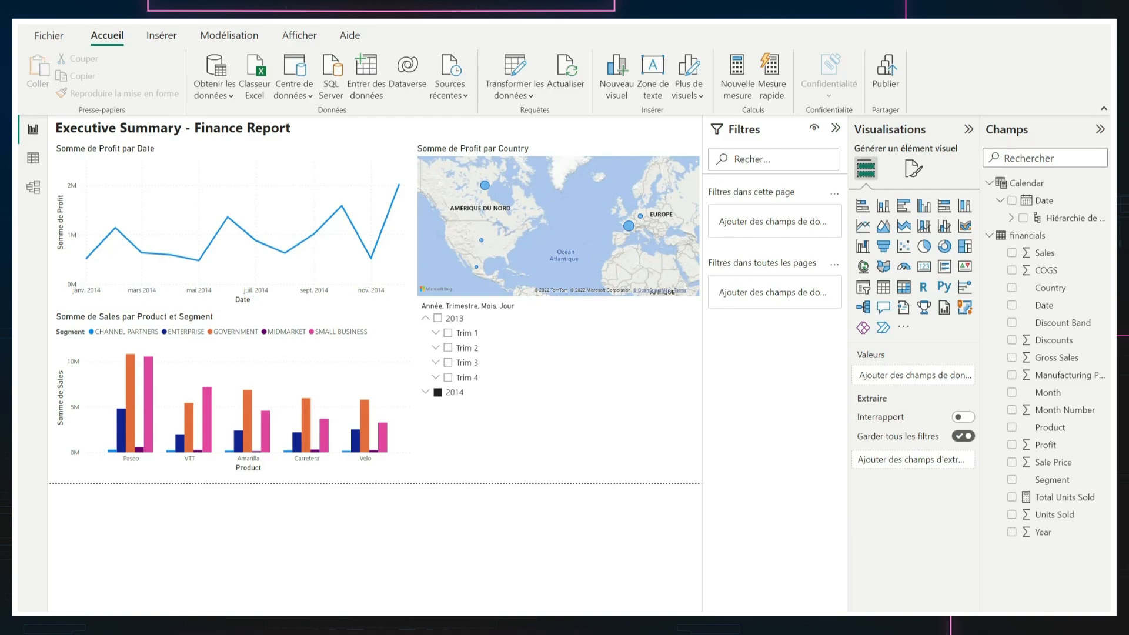
Apply the built-in dark blue theme with the curved-line background to the report
click(299, 36)
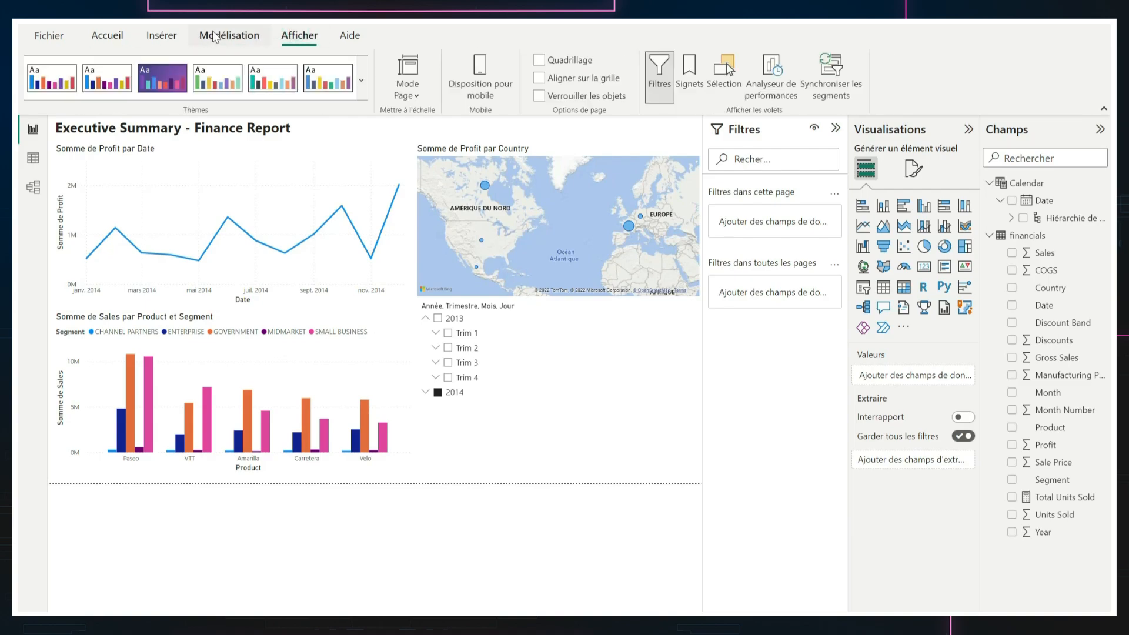
click(365, 81)
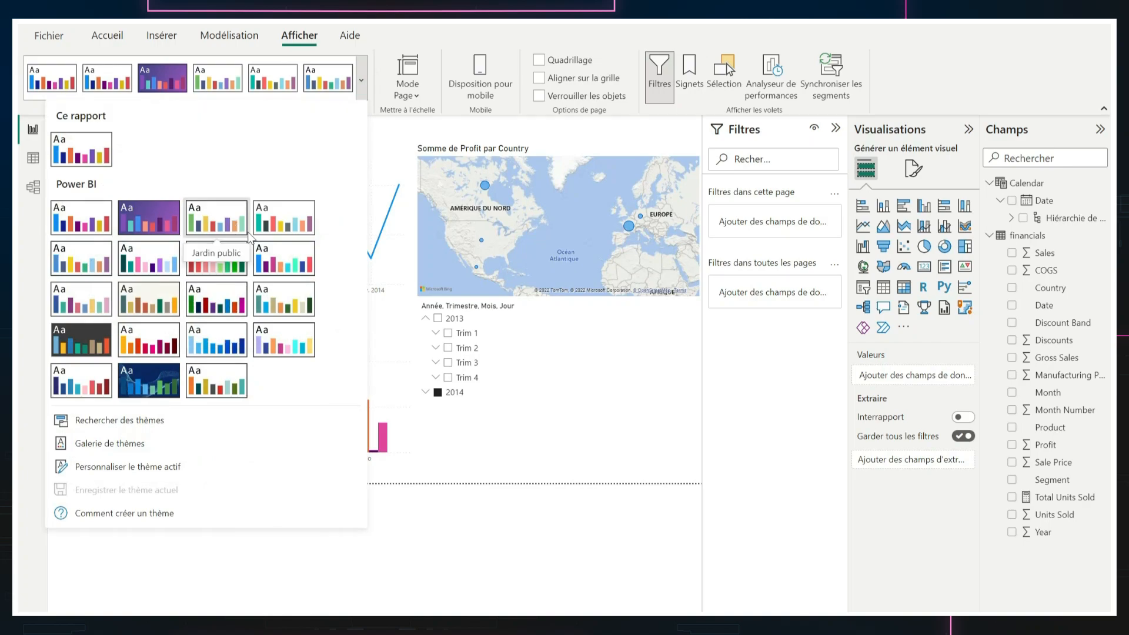
click(154, 387)
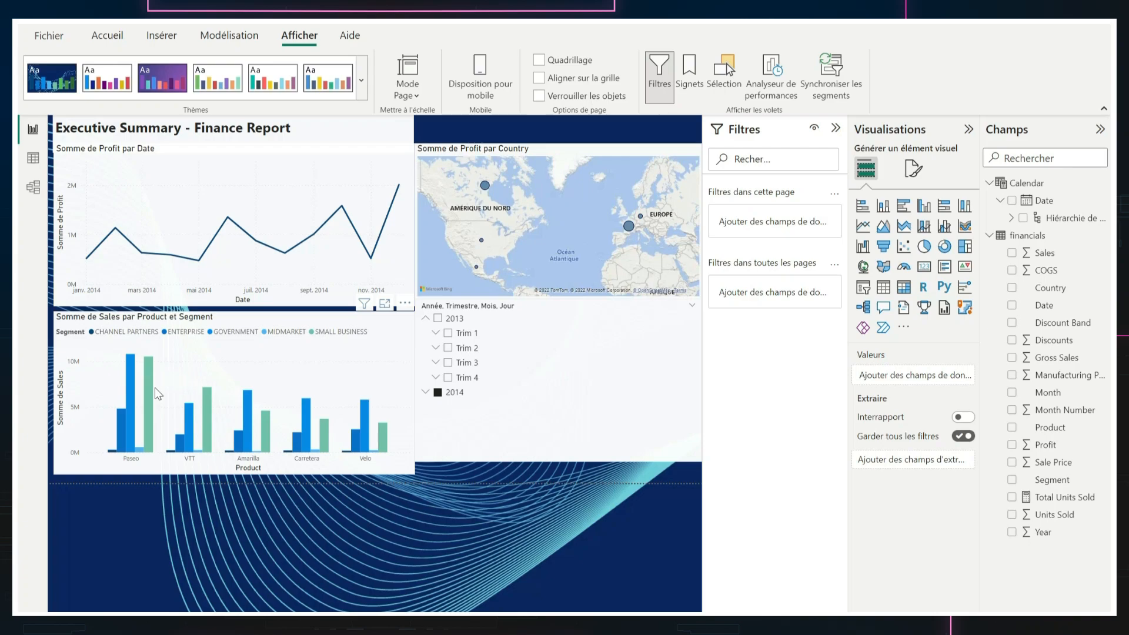
Shrink the date slicer slightly from its upper-left corner and extend the map upward to the title's level, leaving gaps between visuals
click(548, 438)
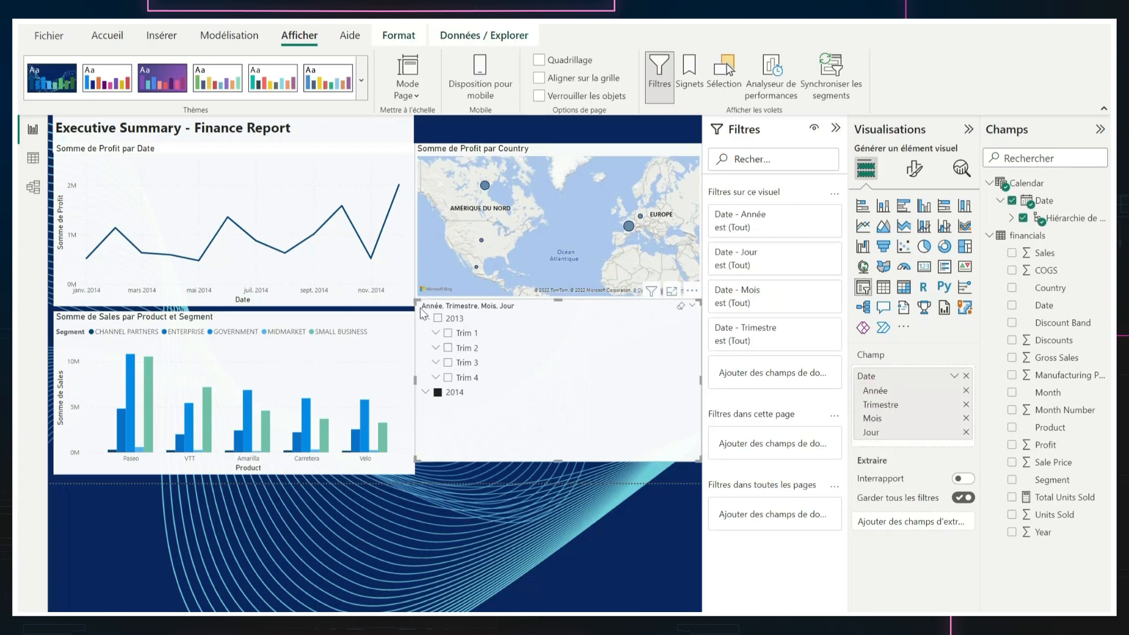
mouse_move(420, 308)
mouse_down()
mouse_move(459, 327)
mouse_move(419, 316)
mouse_move(430, 318)
mouse_up()
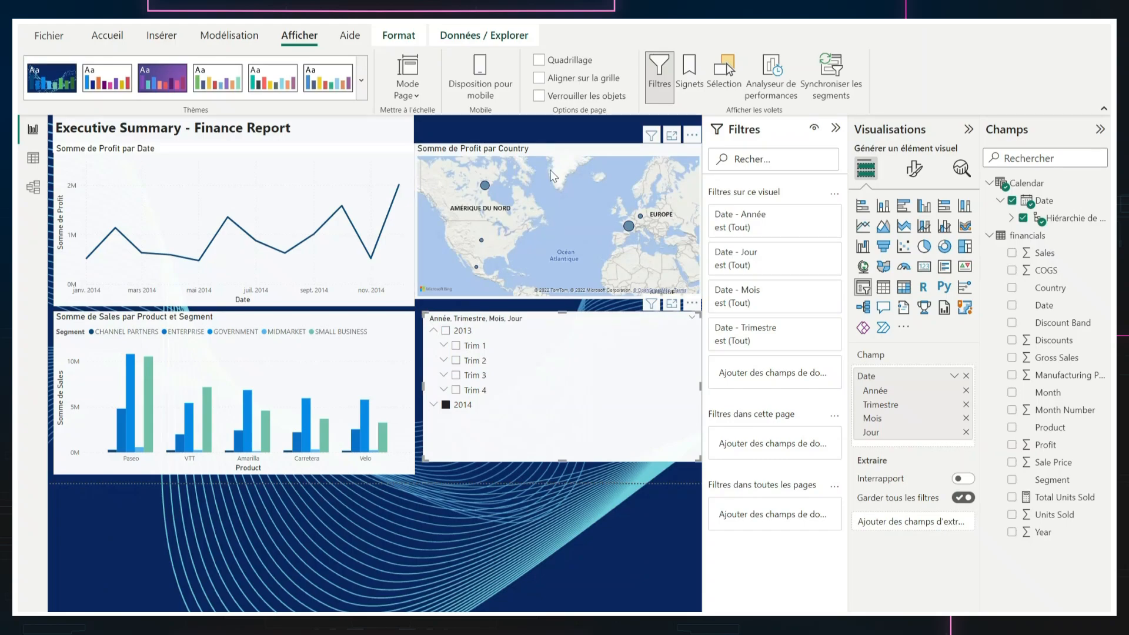
click(546, 148)
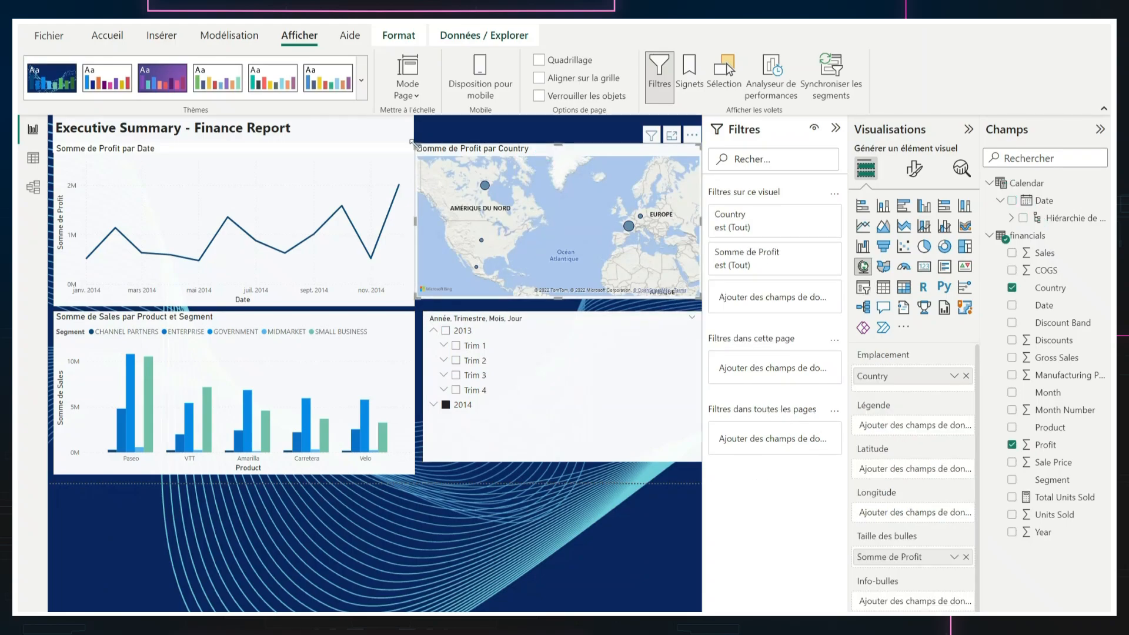
drag(416, 144, 424, 121)
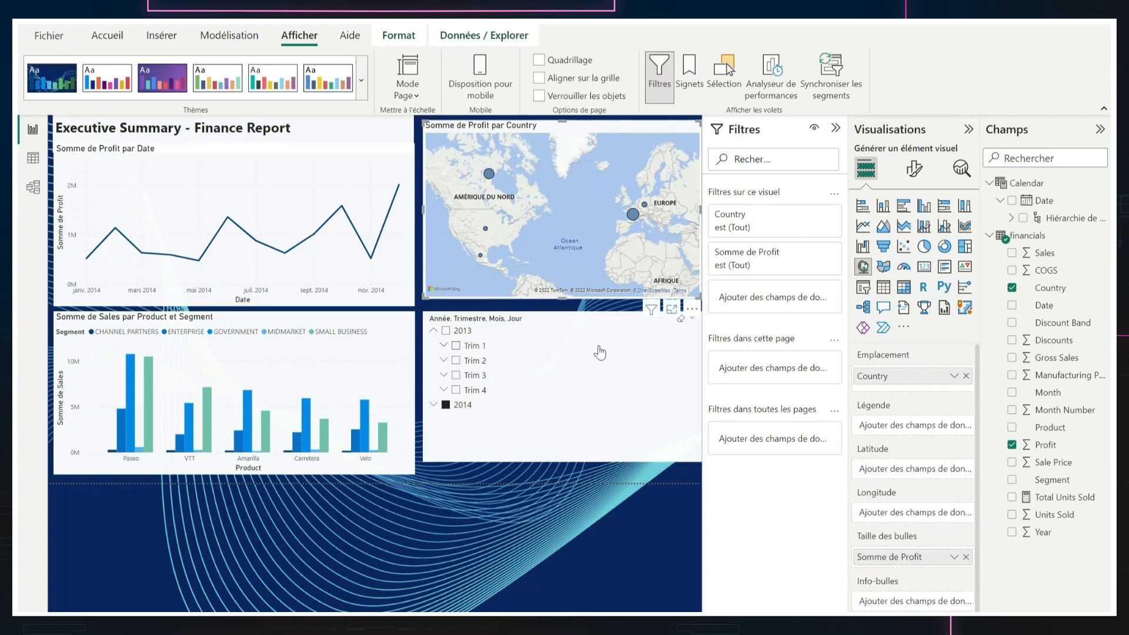
Apply the built-in white theme with the green, navy, red and purple palette to the report
click(361, 77)
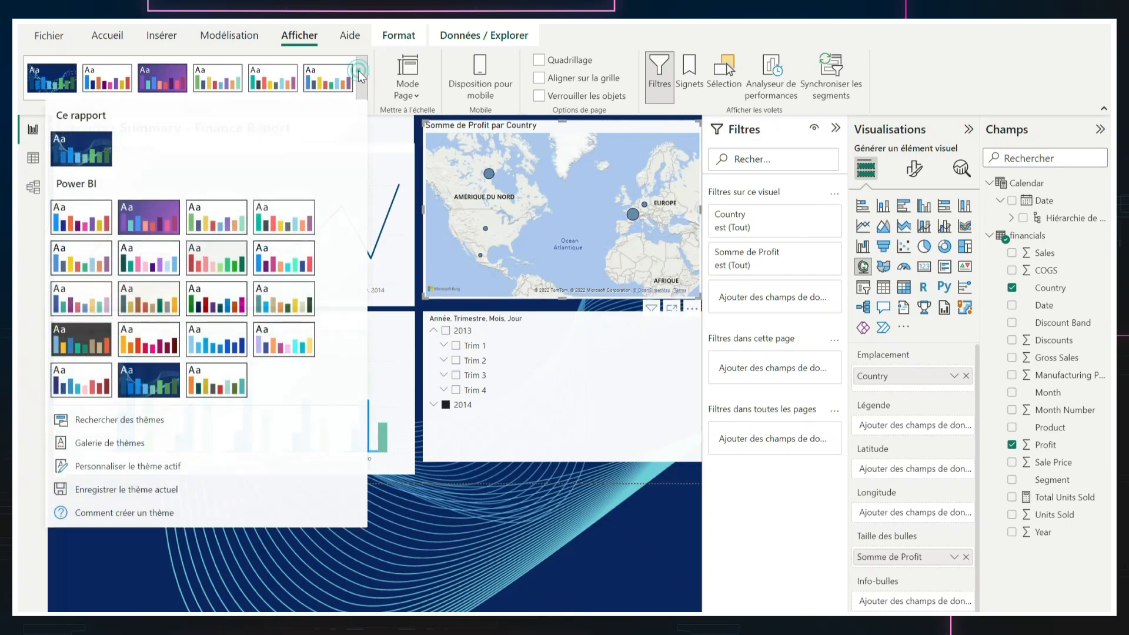
click(200, 301)
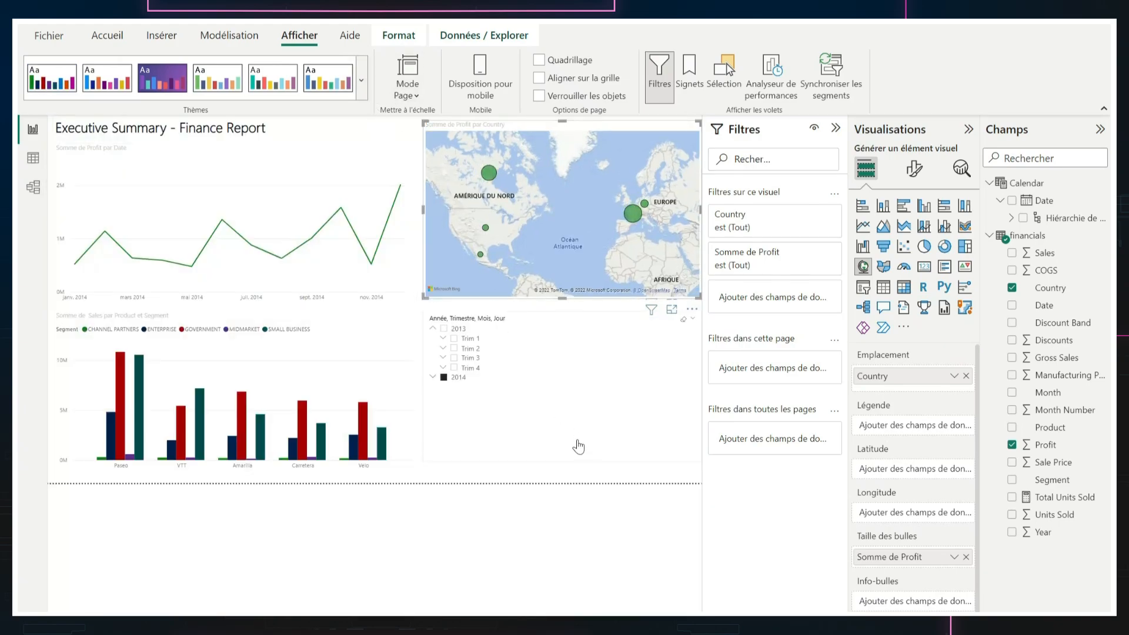
Try hiding the X axis and the legend of the sales column chart, turning each back on
click(917, 172)
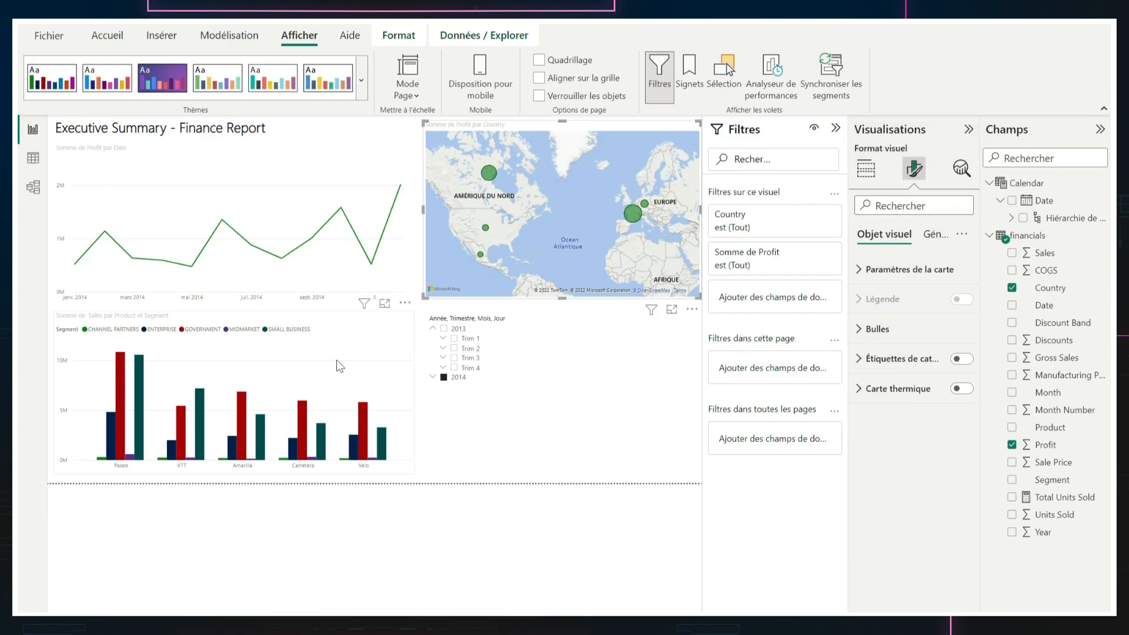
click(403, 322)
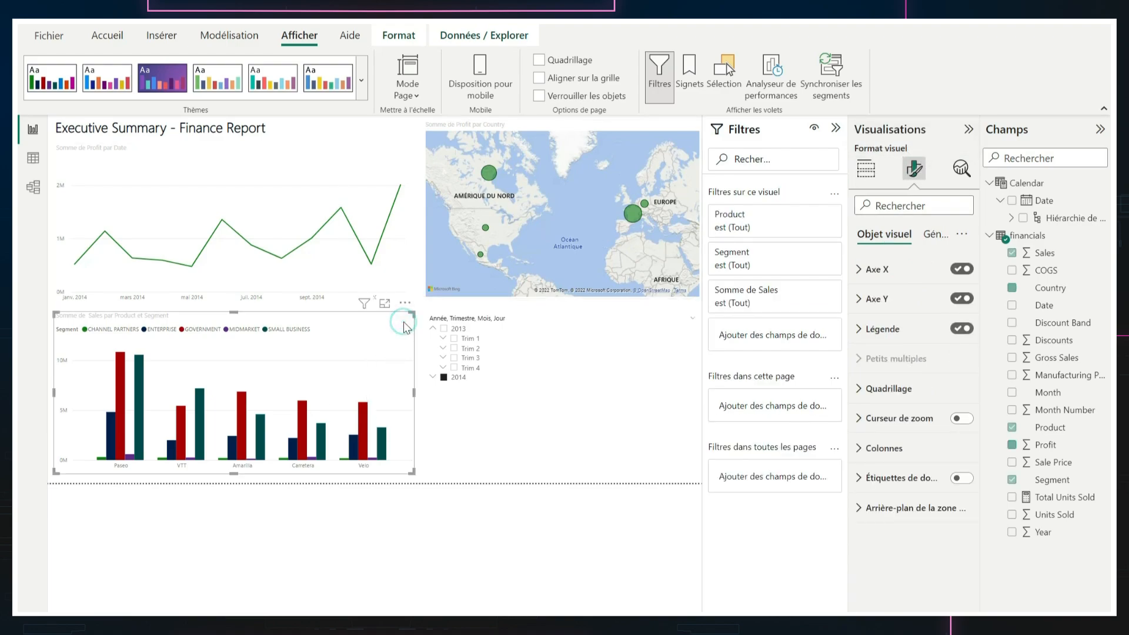
click(966, 270)
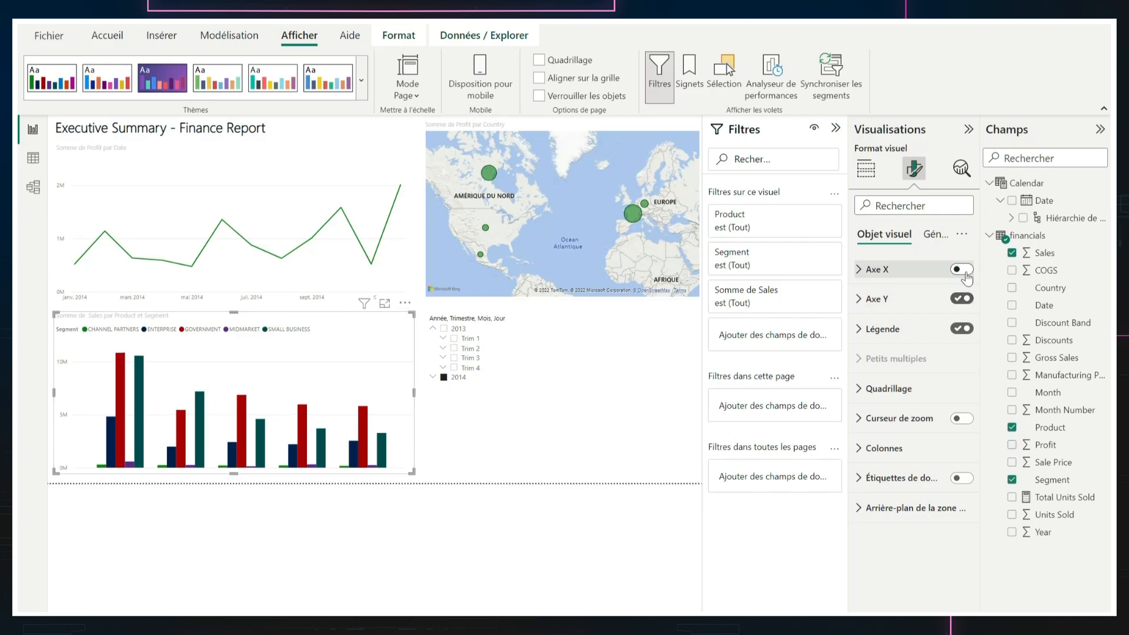
click(963, 270)
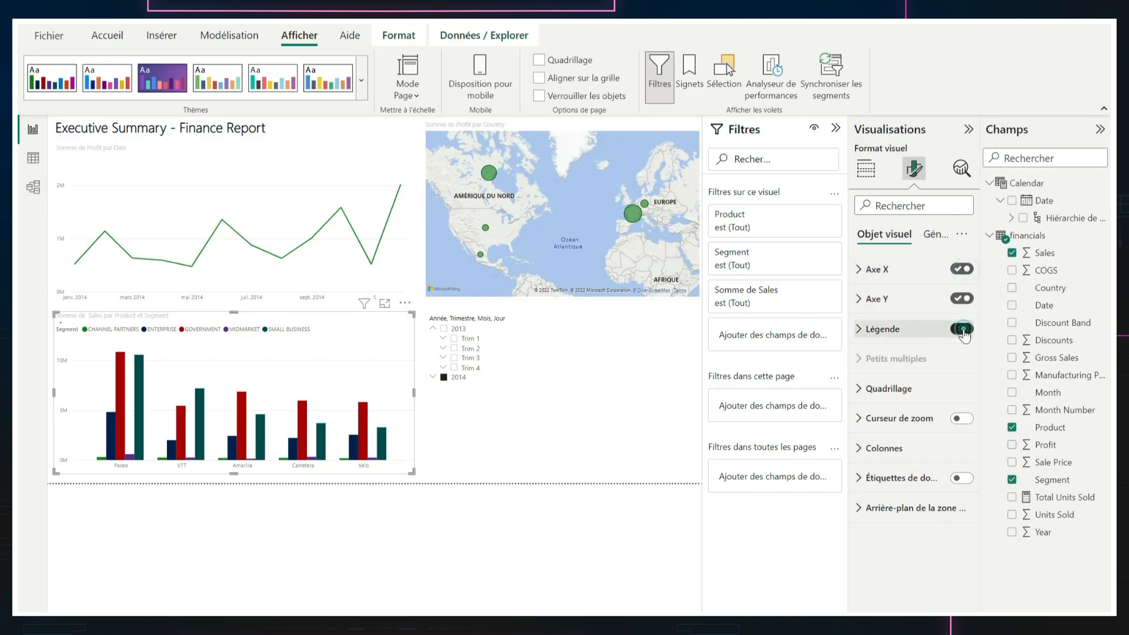
click(963, 329)
click(962, 329)
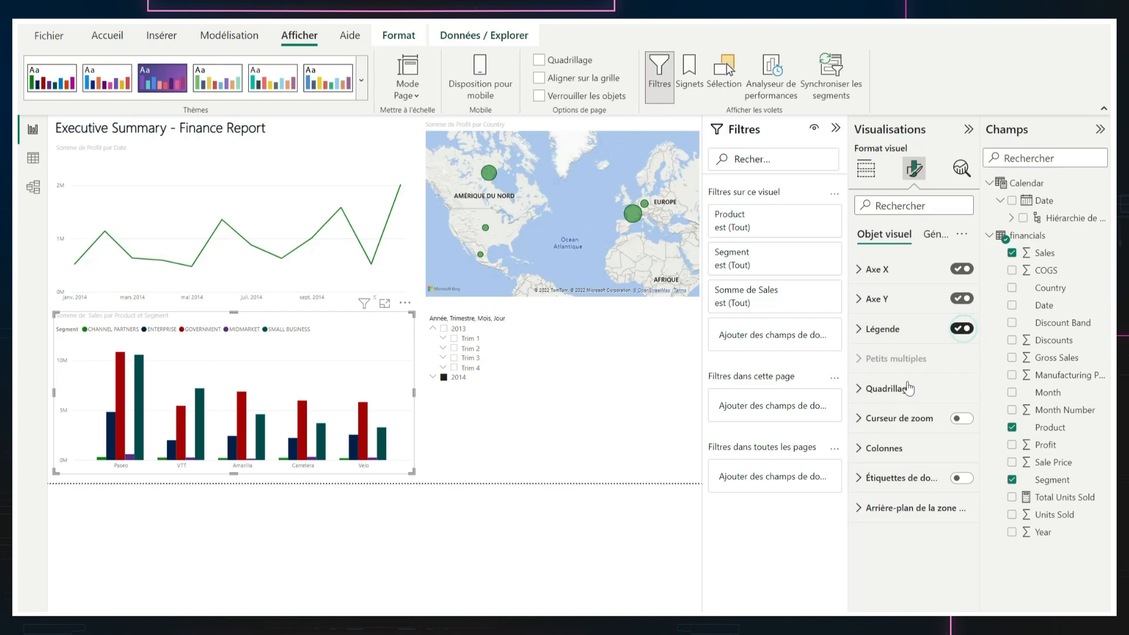
Try turning off the column chart's horizontal gridlines and switch them back on
click(869, 389)
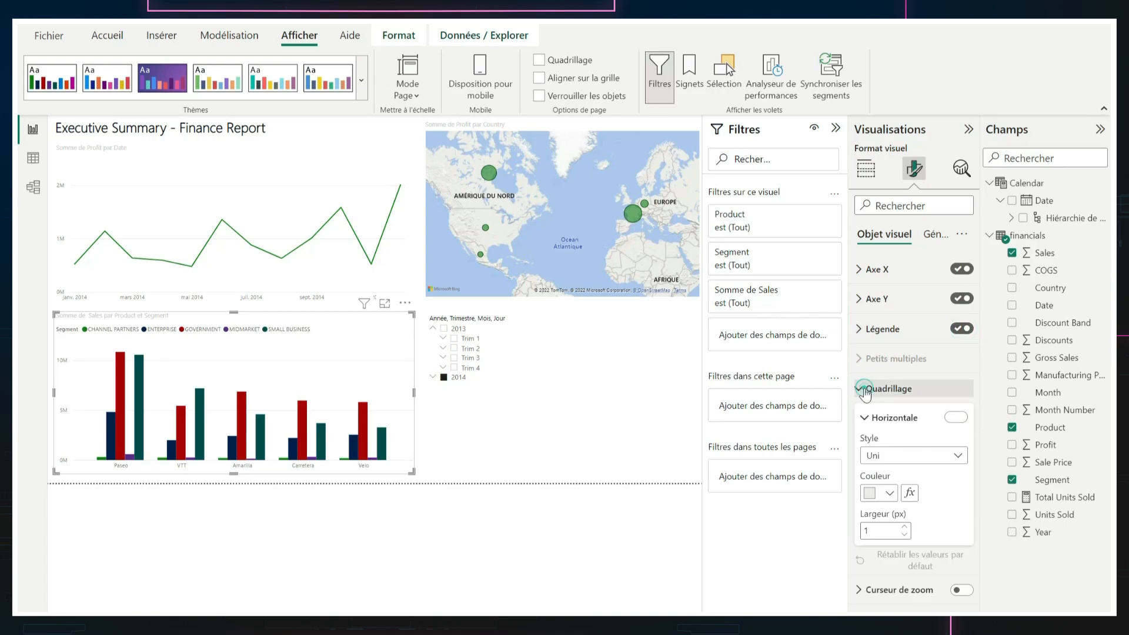
click(957, 418)
click(958, 418)
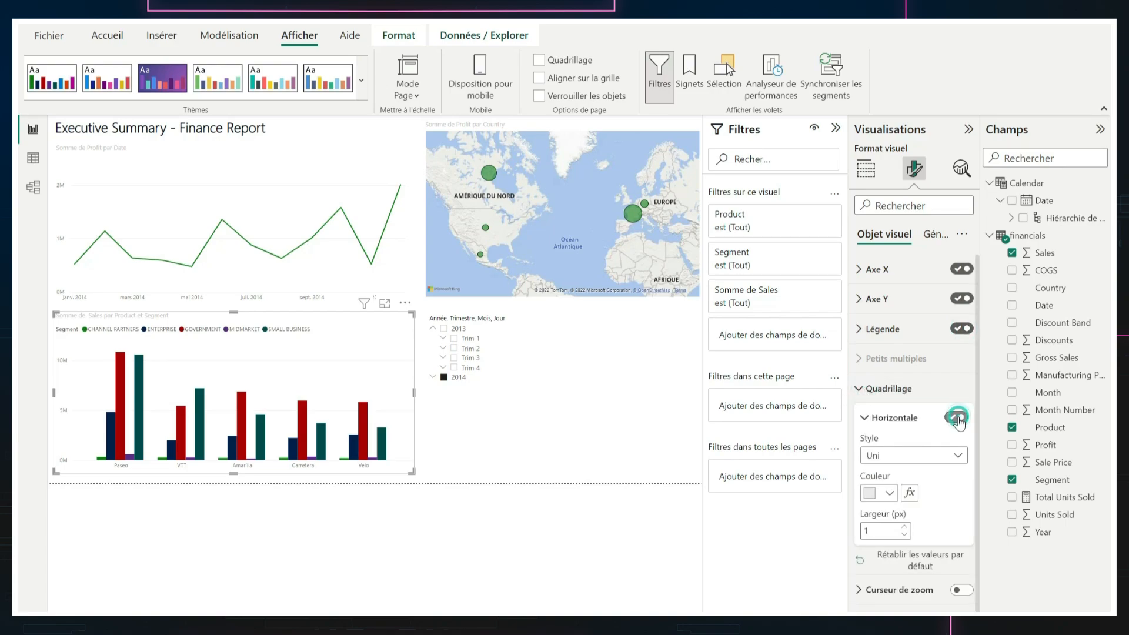
Review the column chart's remaining visual formatting options and its general size and position properties
scroll(918, 459, down, 1)
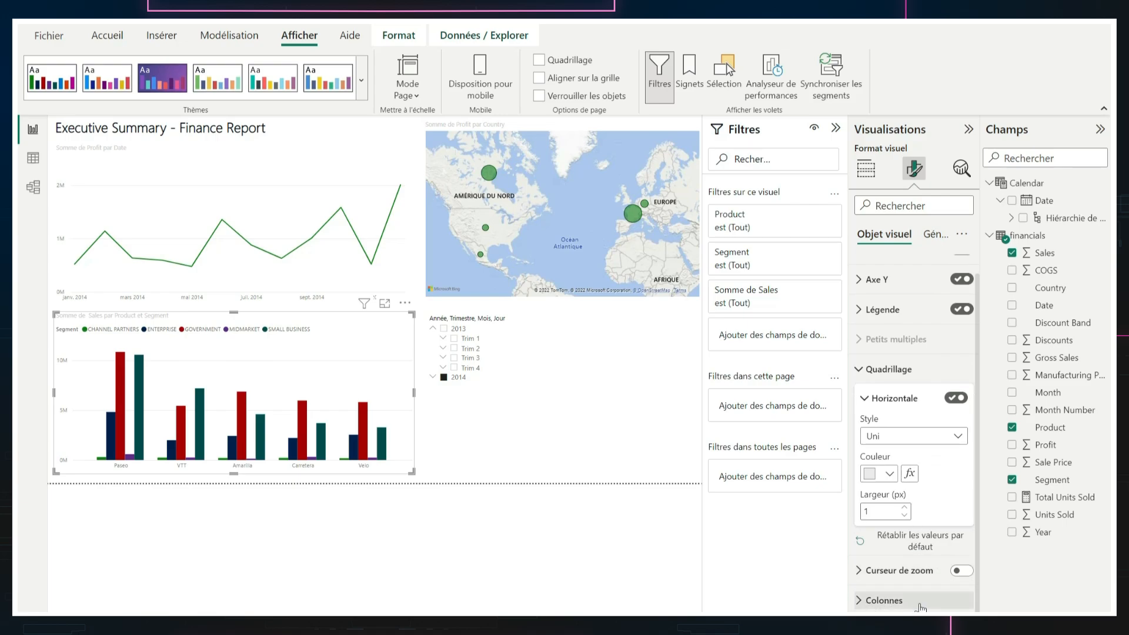
scroll(920, 550, down, 5)
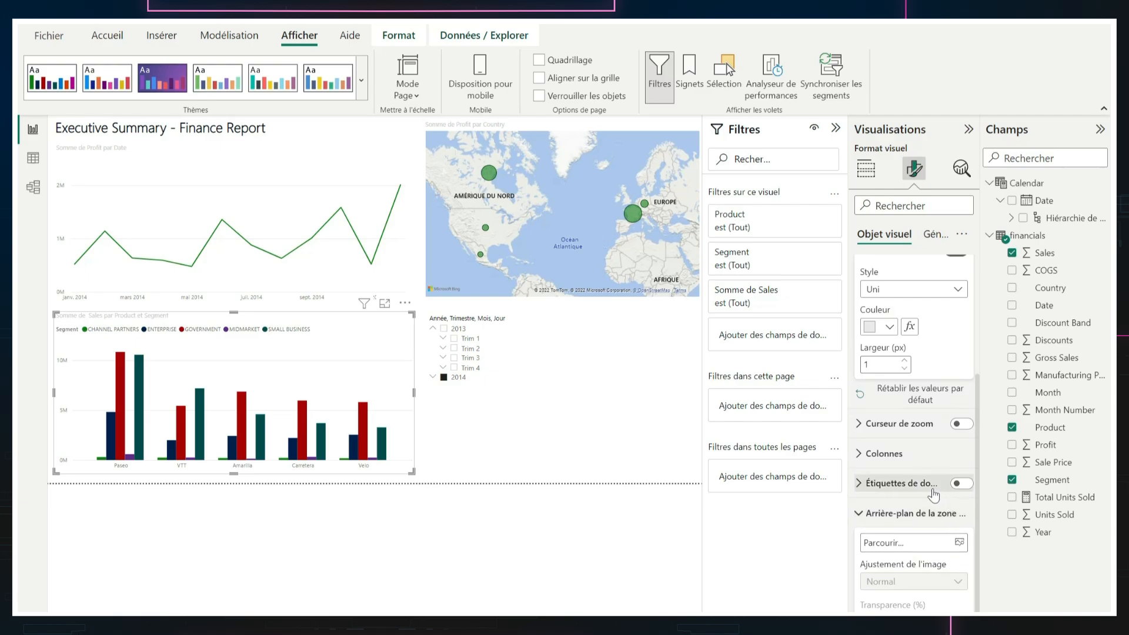
scroll(920, 353, up, 5)
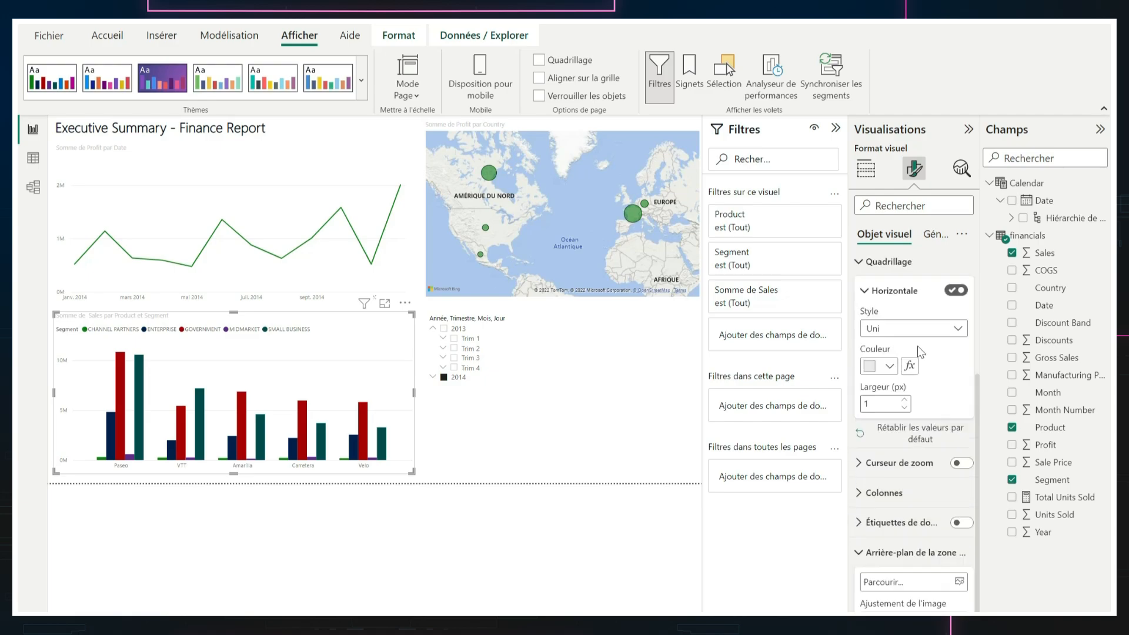
click(935, 237)
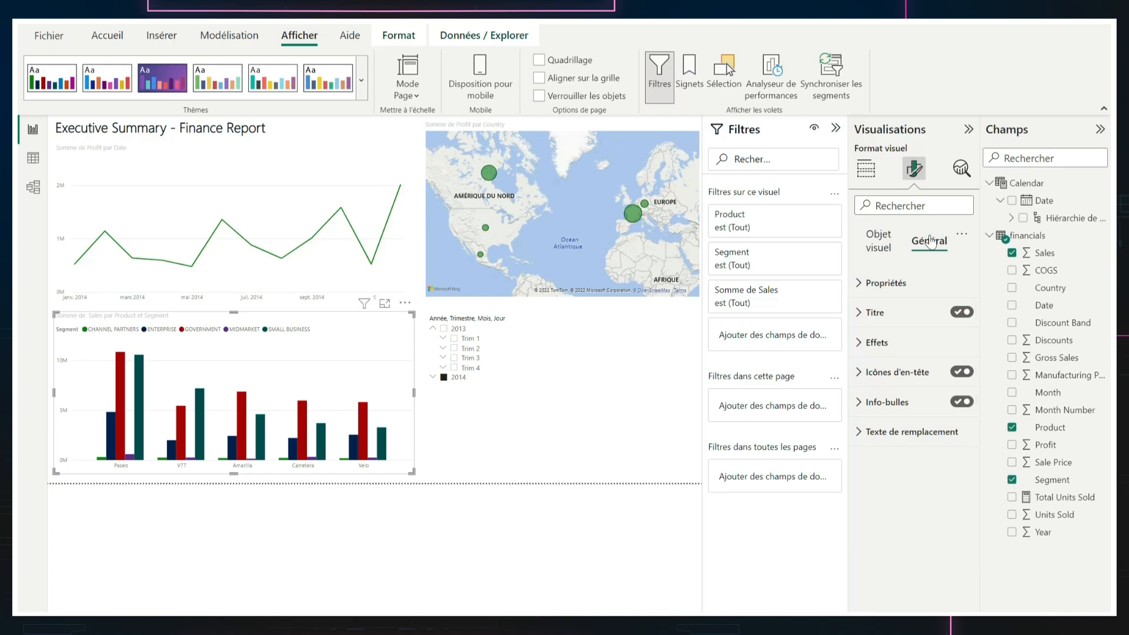
click(862, 285)
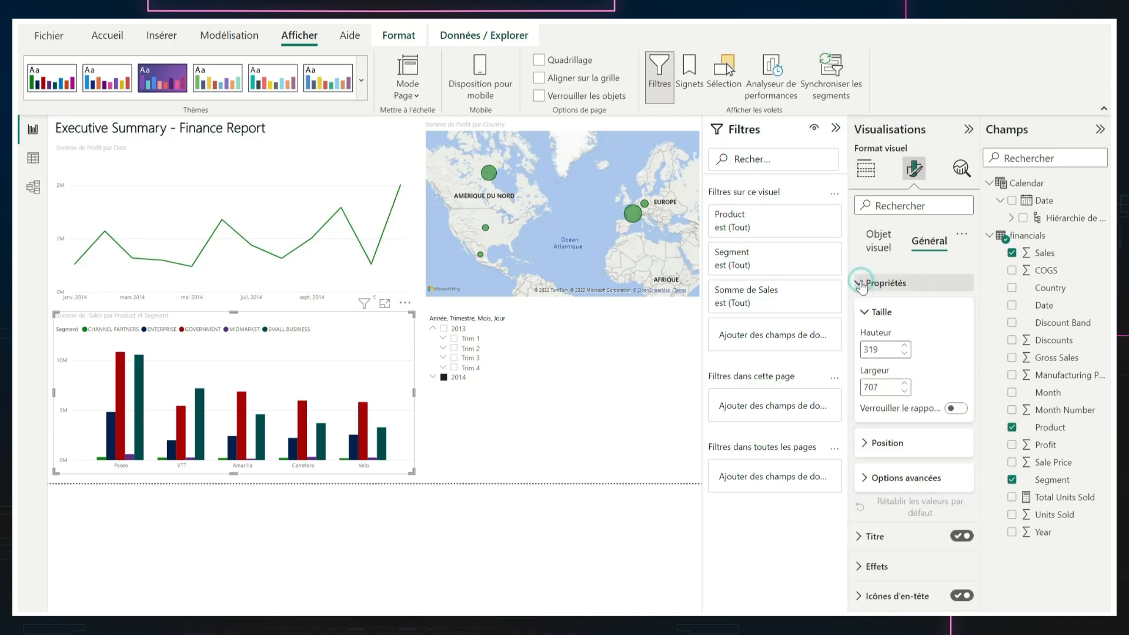
click(861, 285)
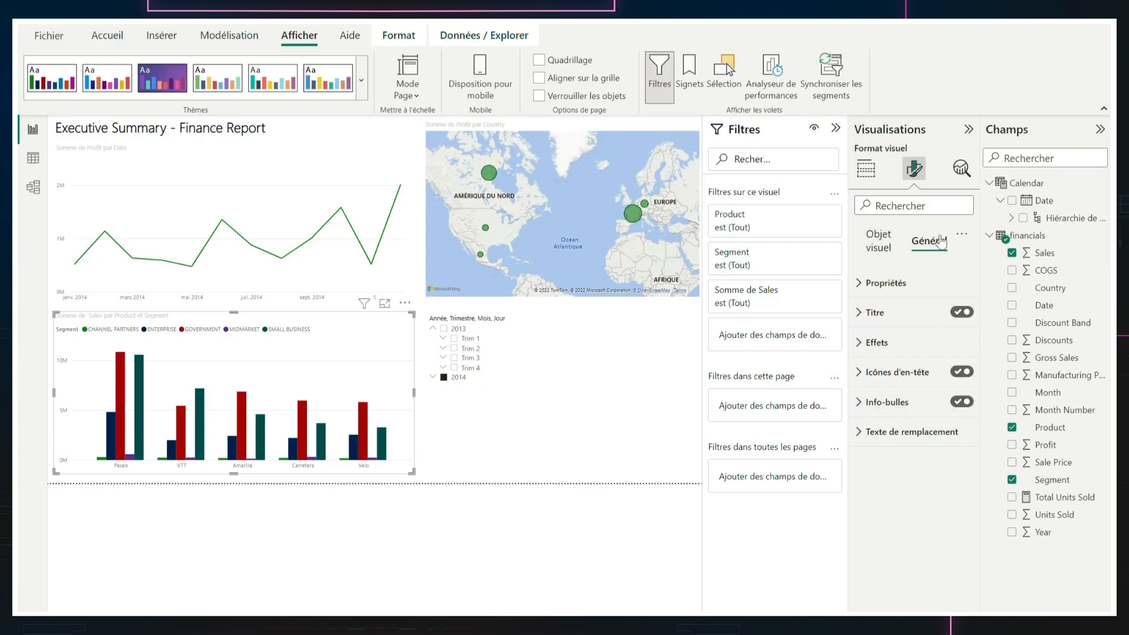
click(915, 172)
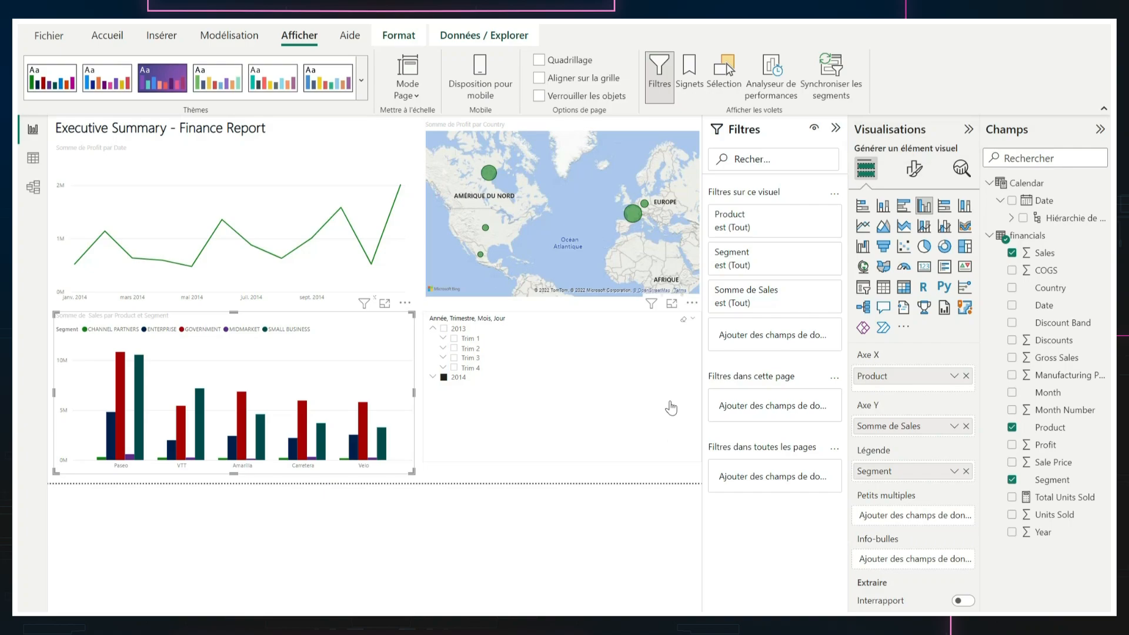
Rename the report page as "Ma page" in the page formatting settings
click(672, 473)
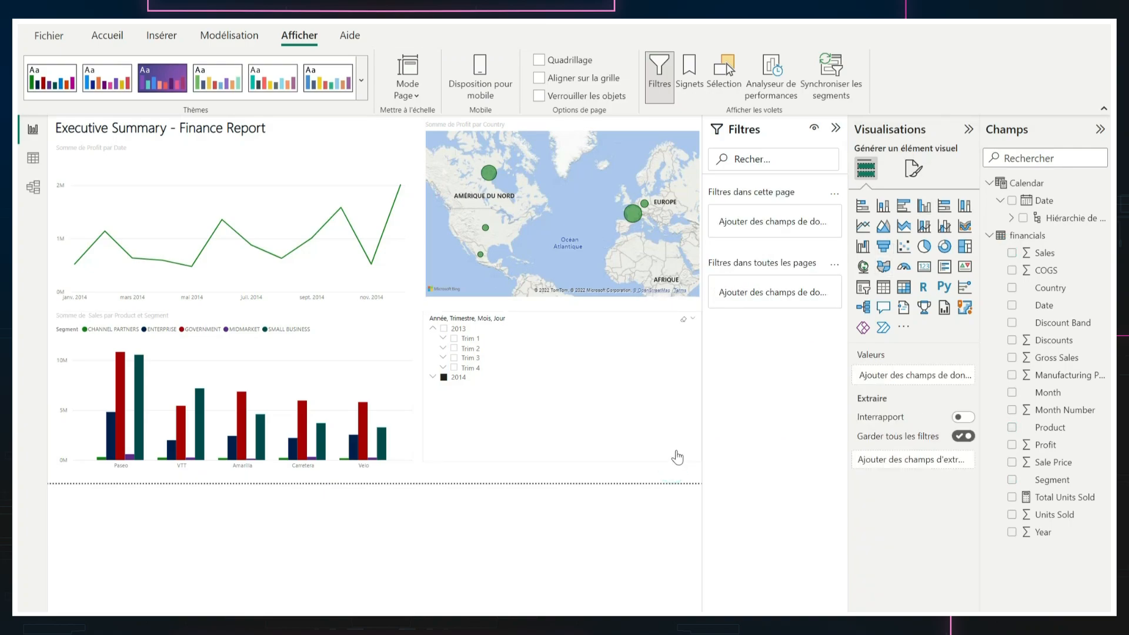
click(916, 172)
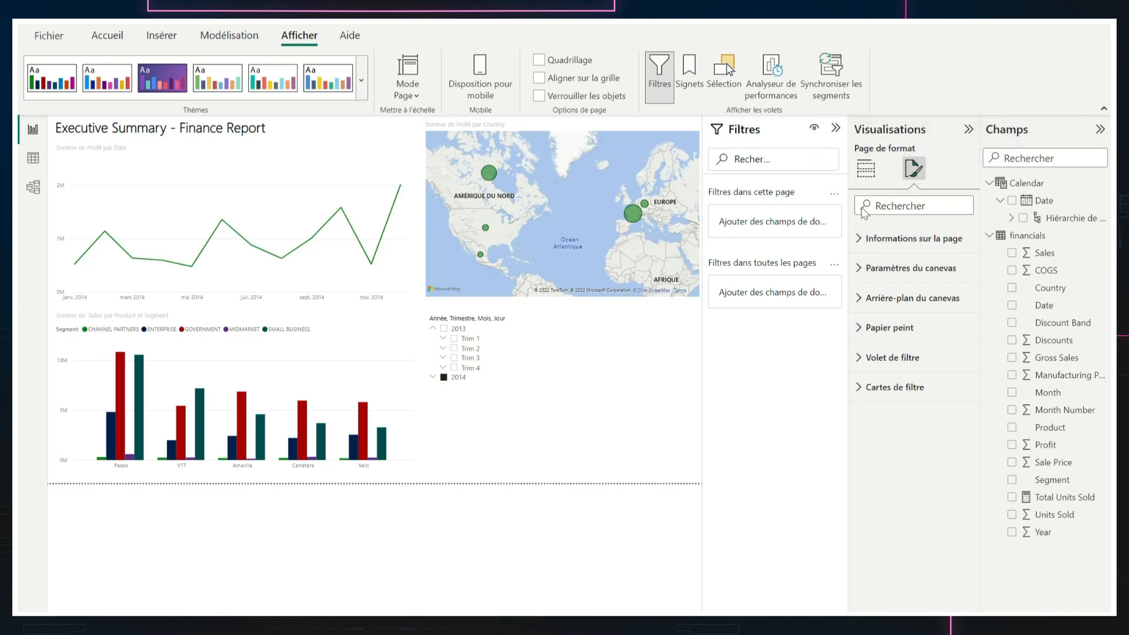
click(859, 240)
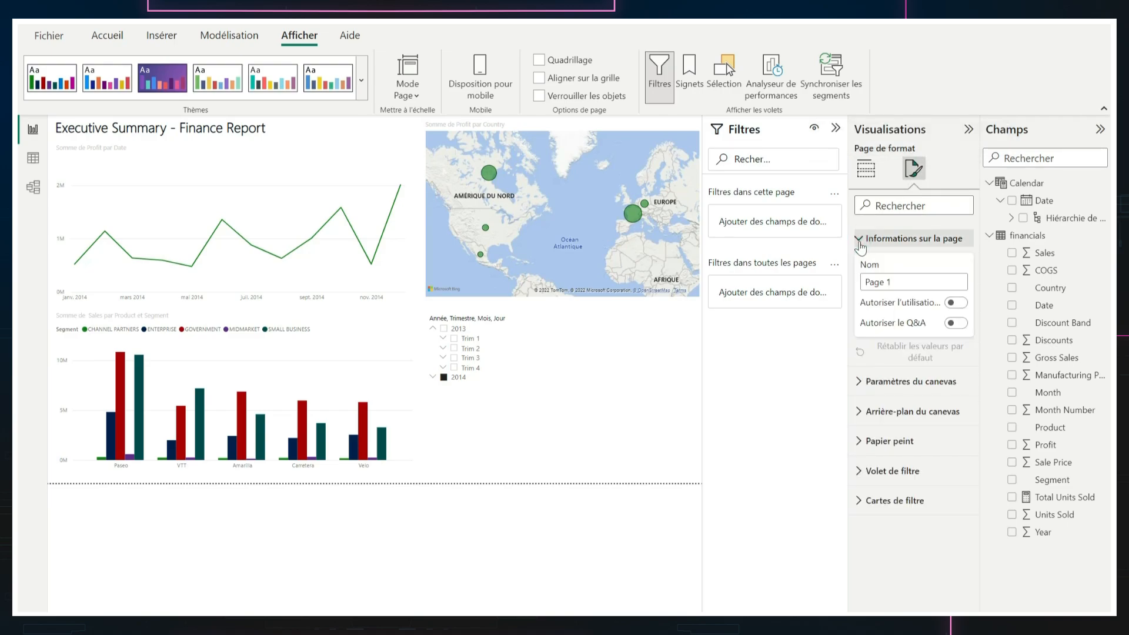
triple_click(902, 284)
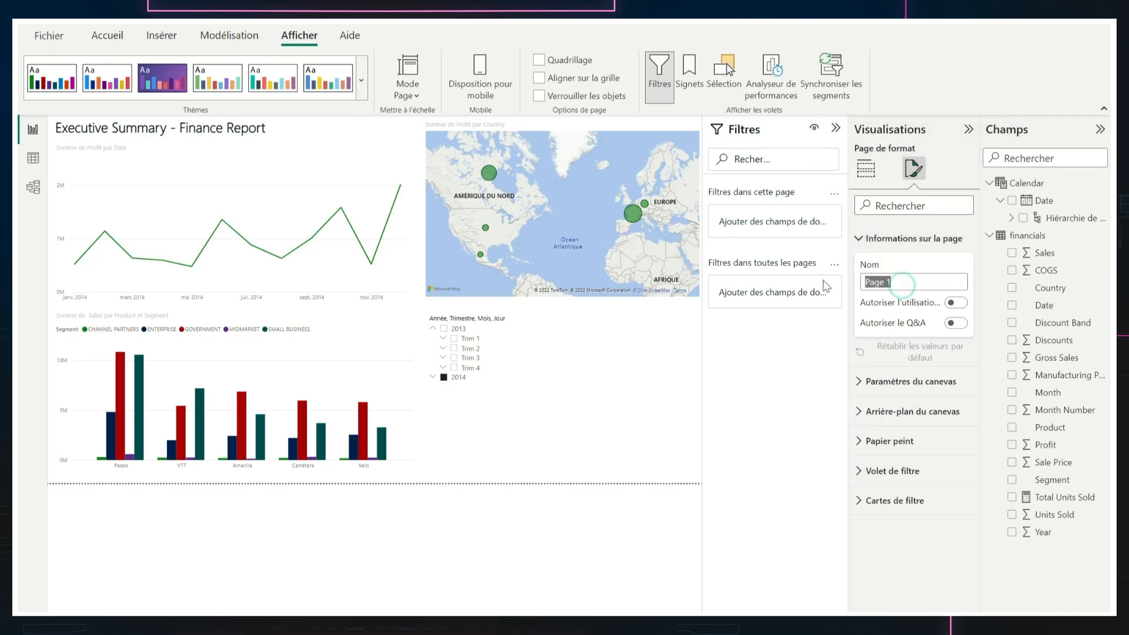
text(Ma p)
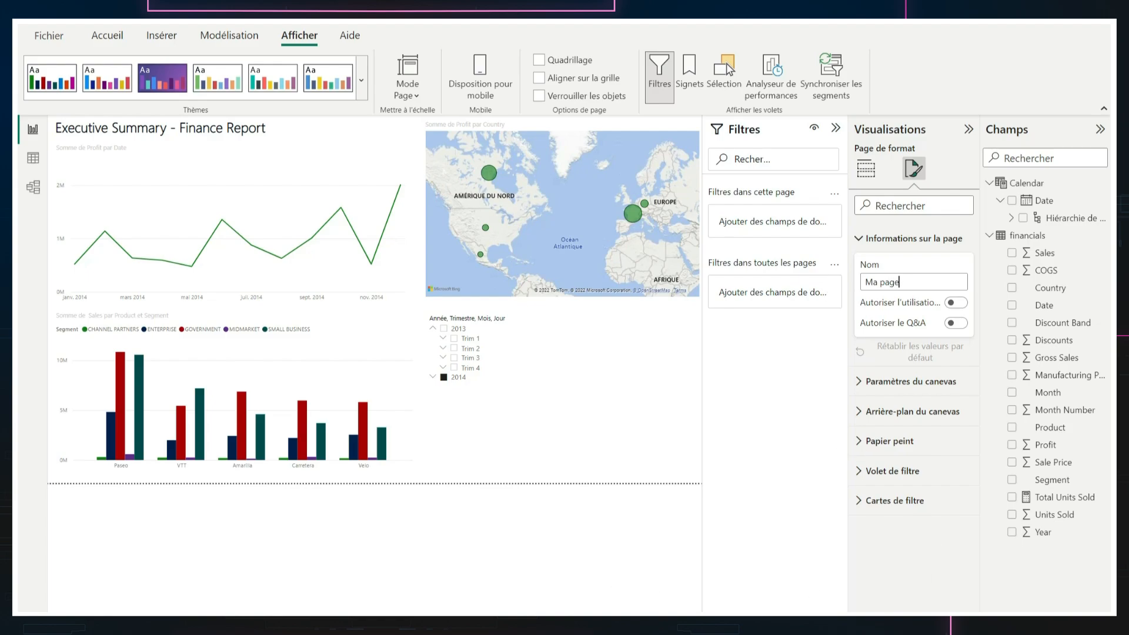
Change the page's canvas type to the 4:3 format
click(860, 381)
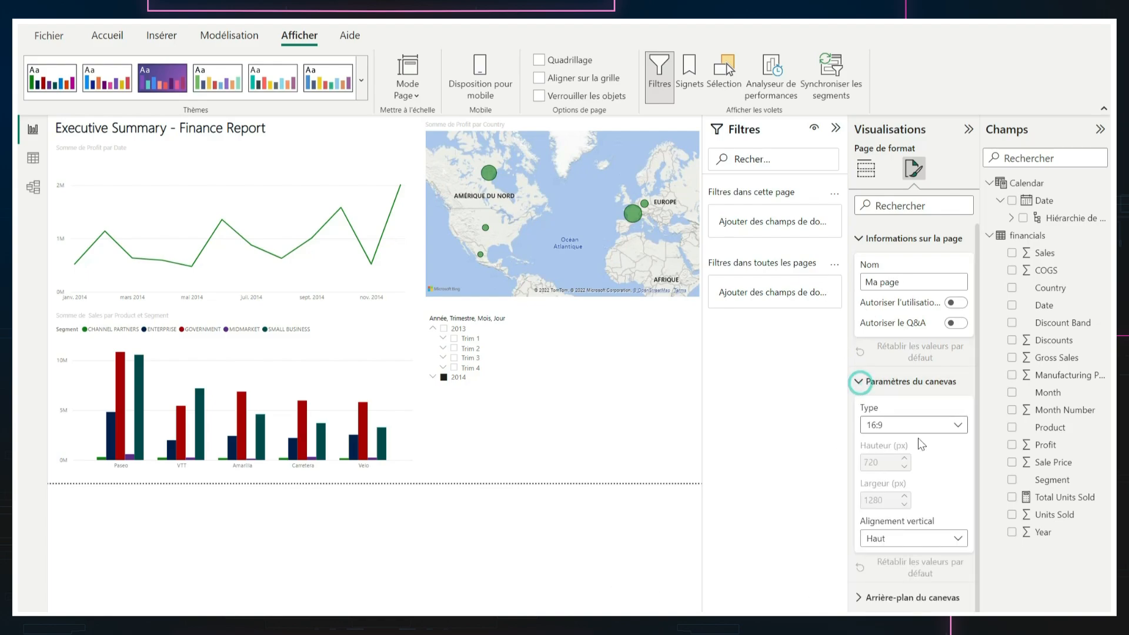
scroll(921, 446, down, 1)
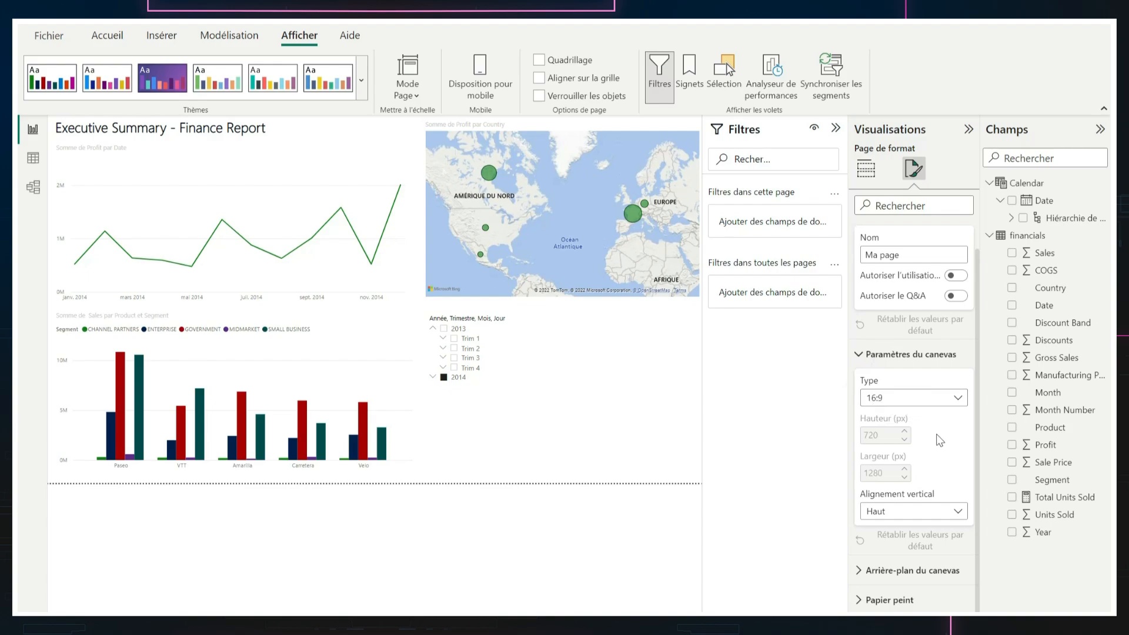
click(927, 399)
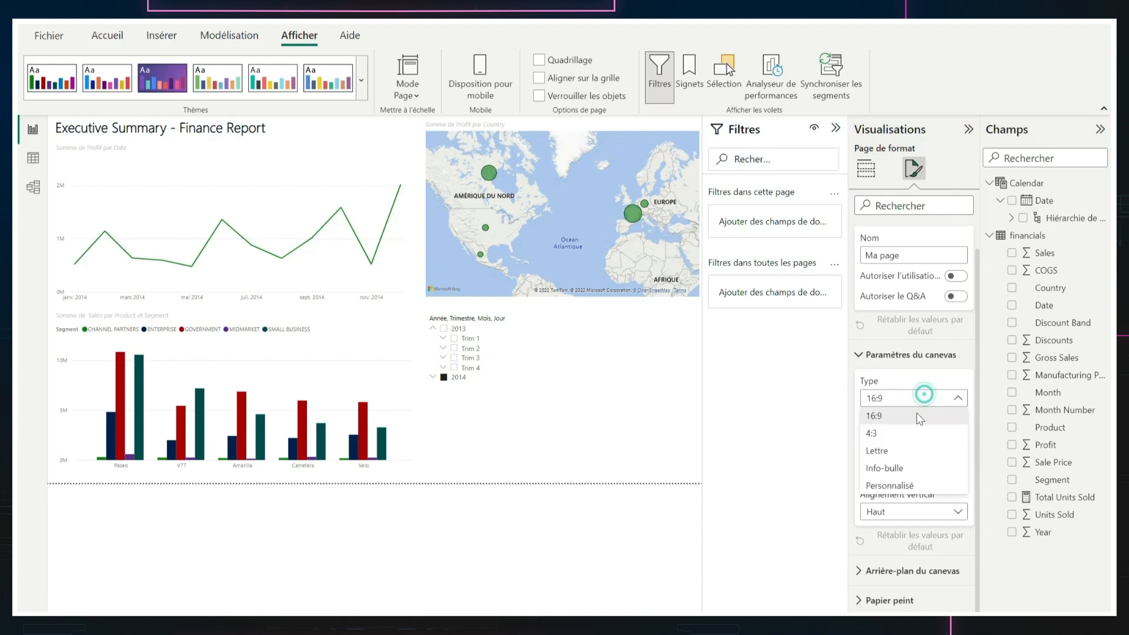
click(912, 431)
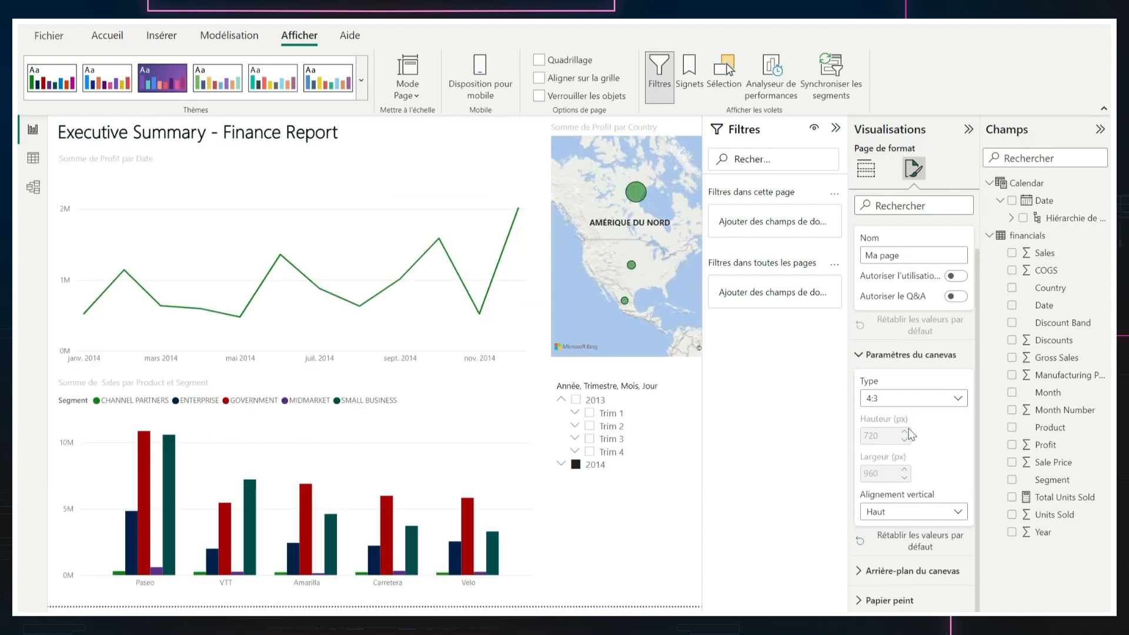
Give the canvas background a light grey colour with 31% transparency
click(860, 571)
scroll(881, 529, down, 3)
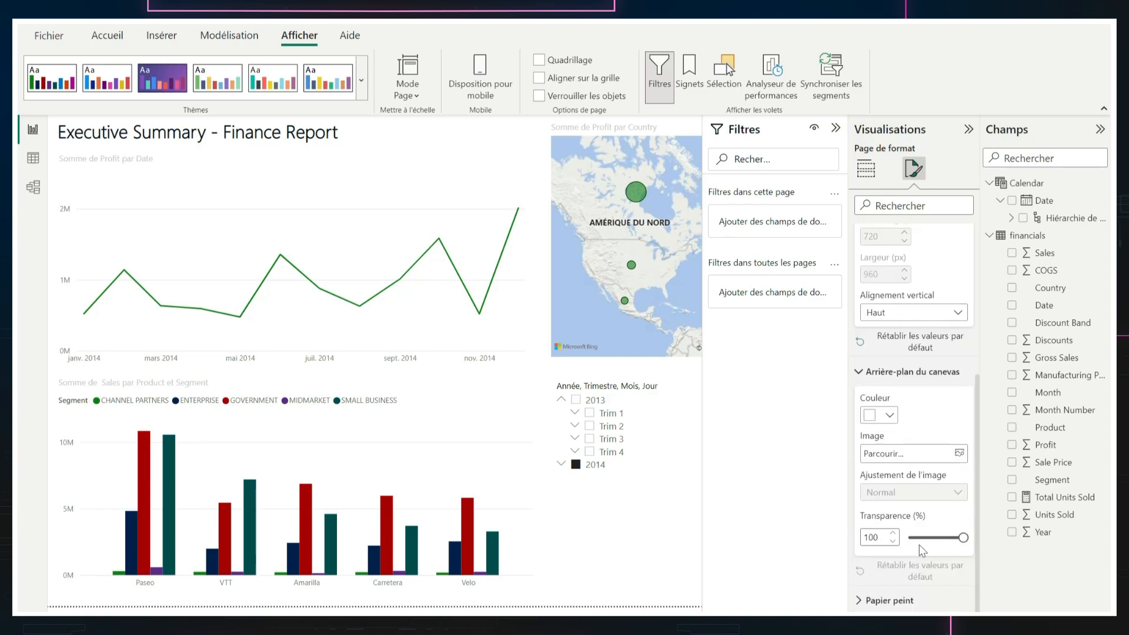
click(888, 415)
click(877, 501)
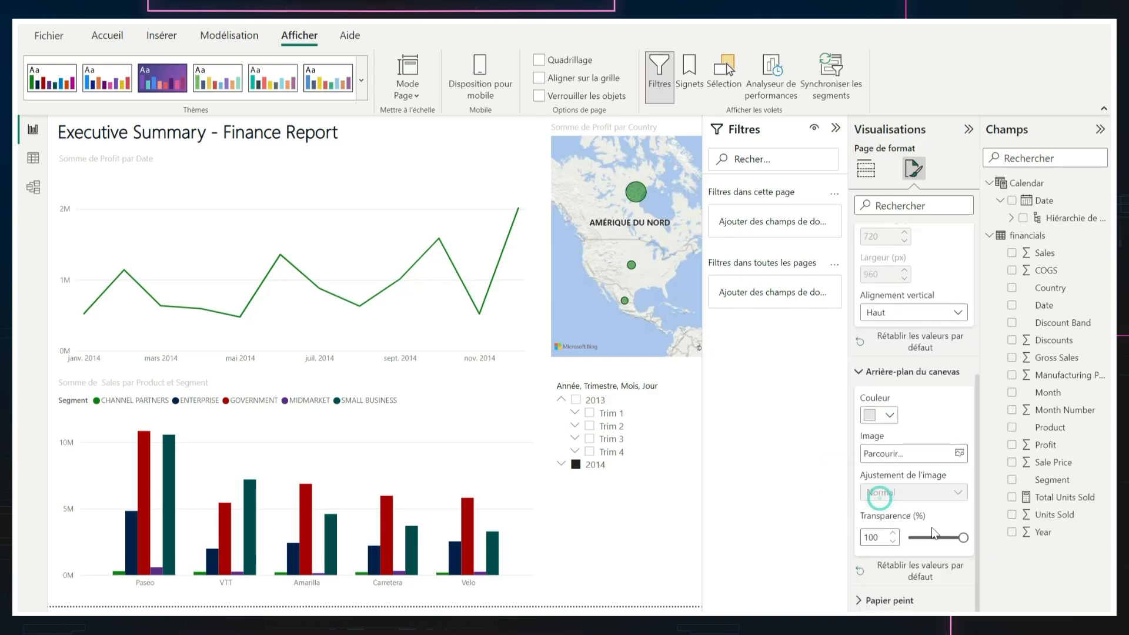
drag(959, 537, 924, 538)
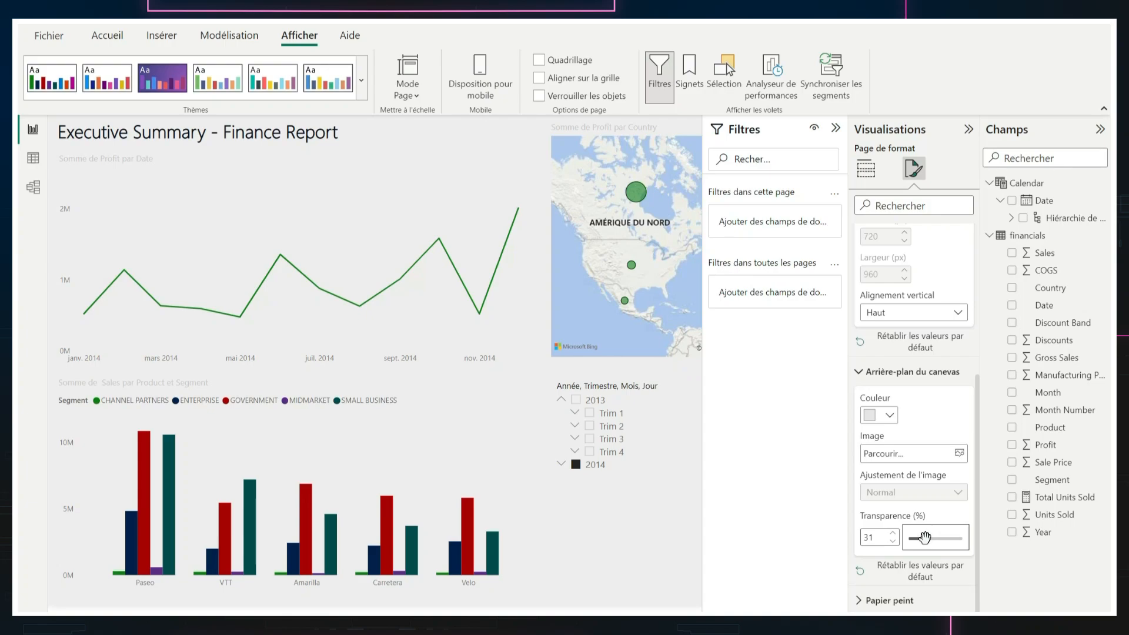
scroll(924, 538, up, 3)
click(917, 571)
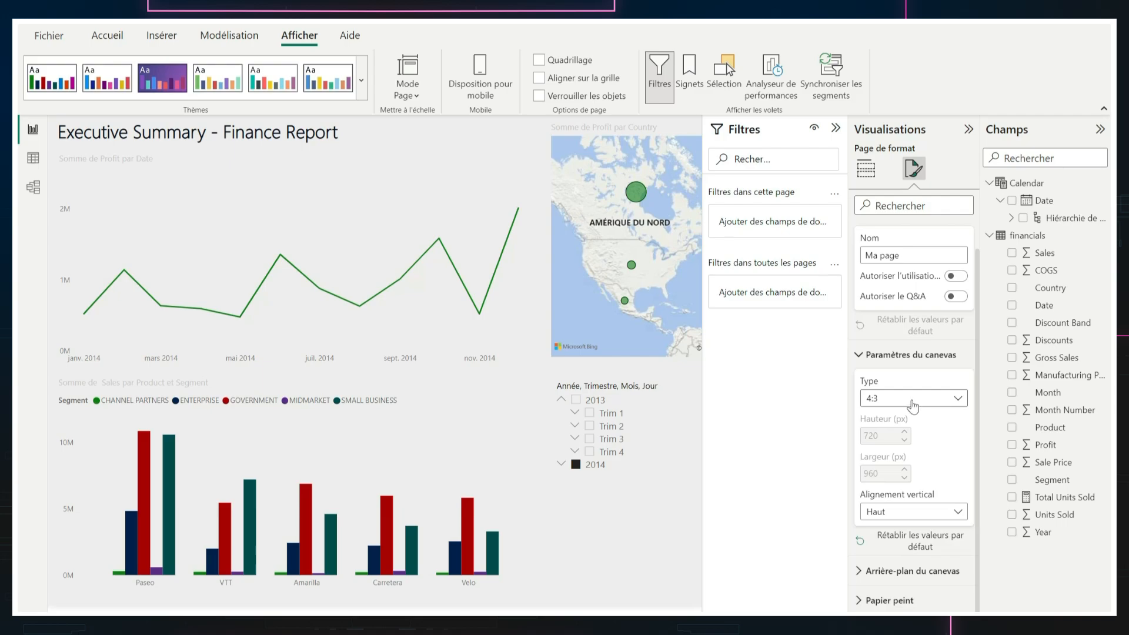
Change the title text of the profit line chart to "Profit by Month and Year"
click(532, 356)
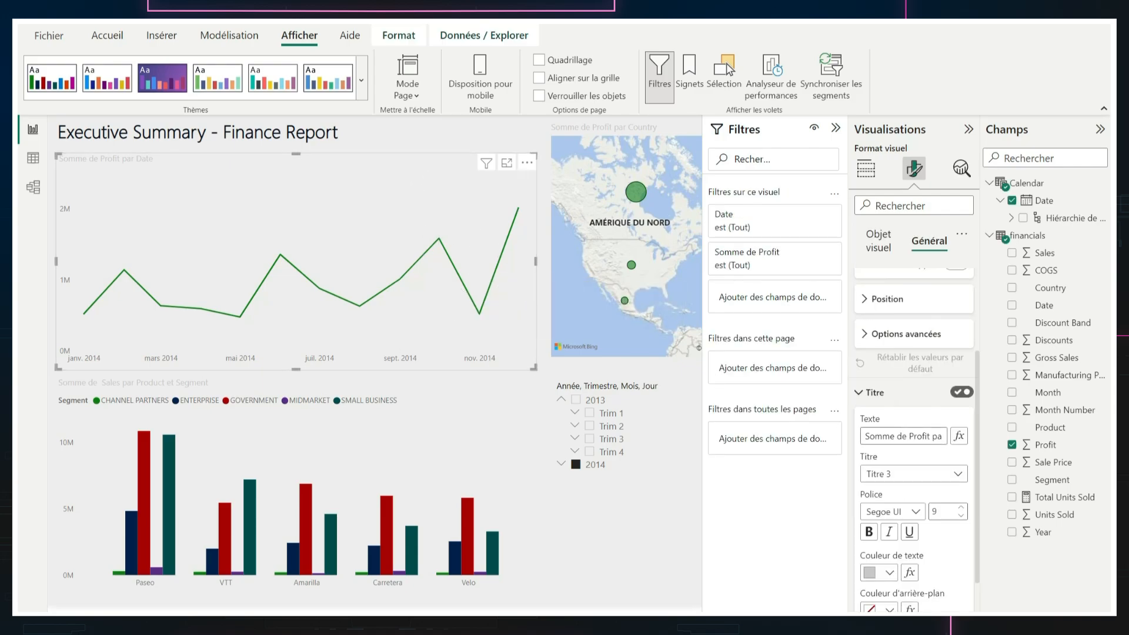
drag(865, 435, 948, 438)
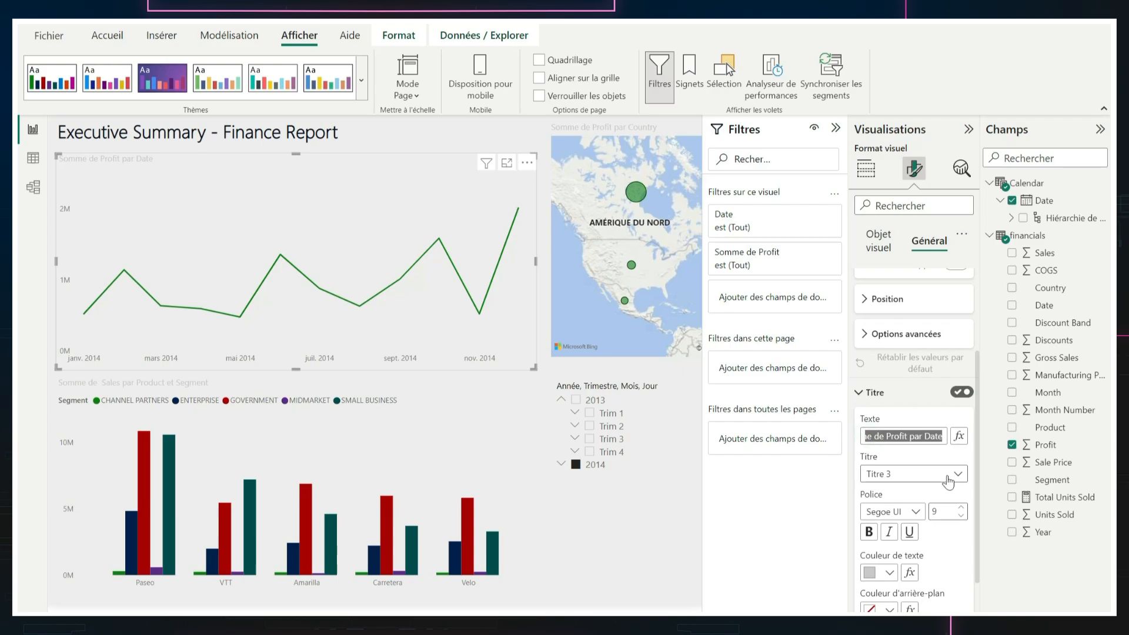
text(p)
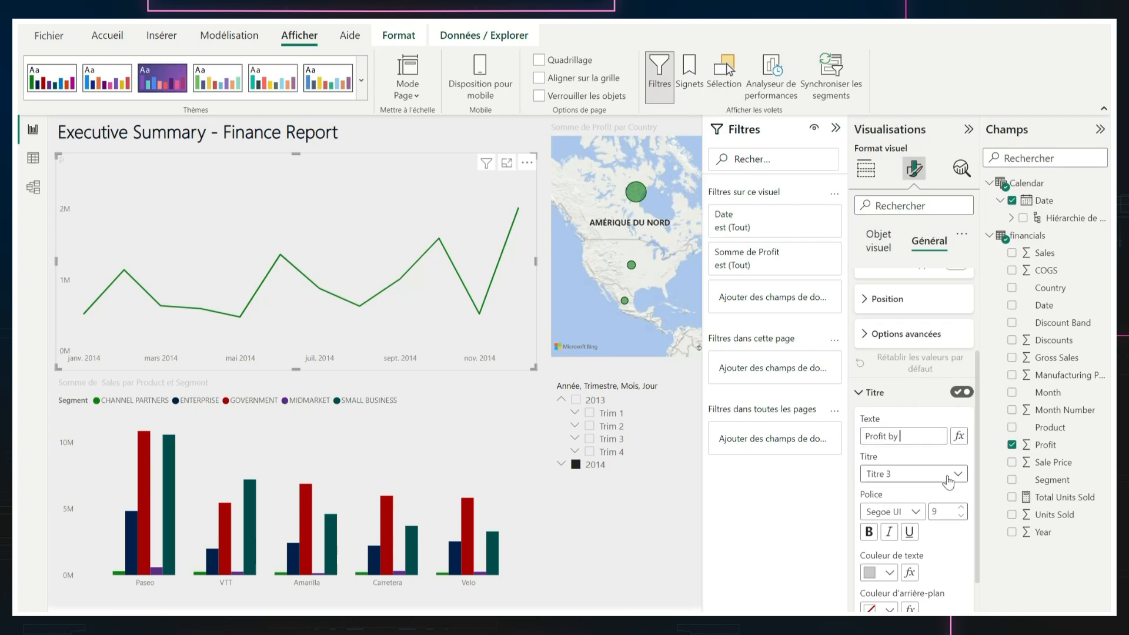
text(rofit by Month and Year)
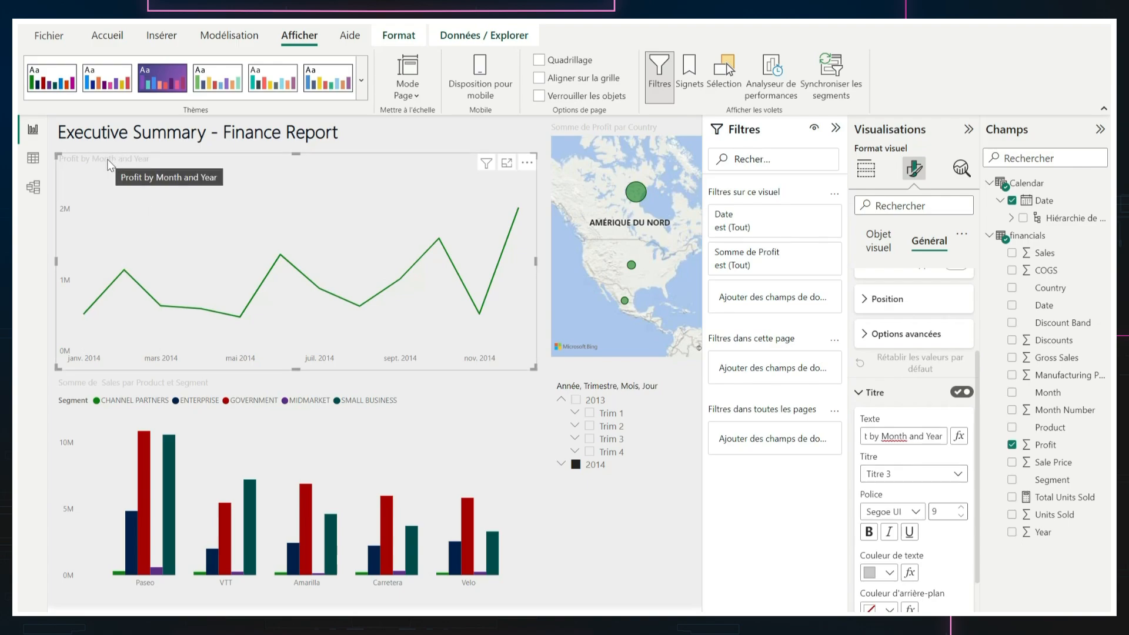
Set the line chart title's font size to 17 and its text colour to black
click(960, 509)
click(960, 509)
click(960, 510)
click(960, 509)
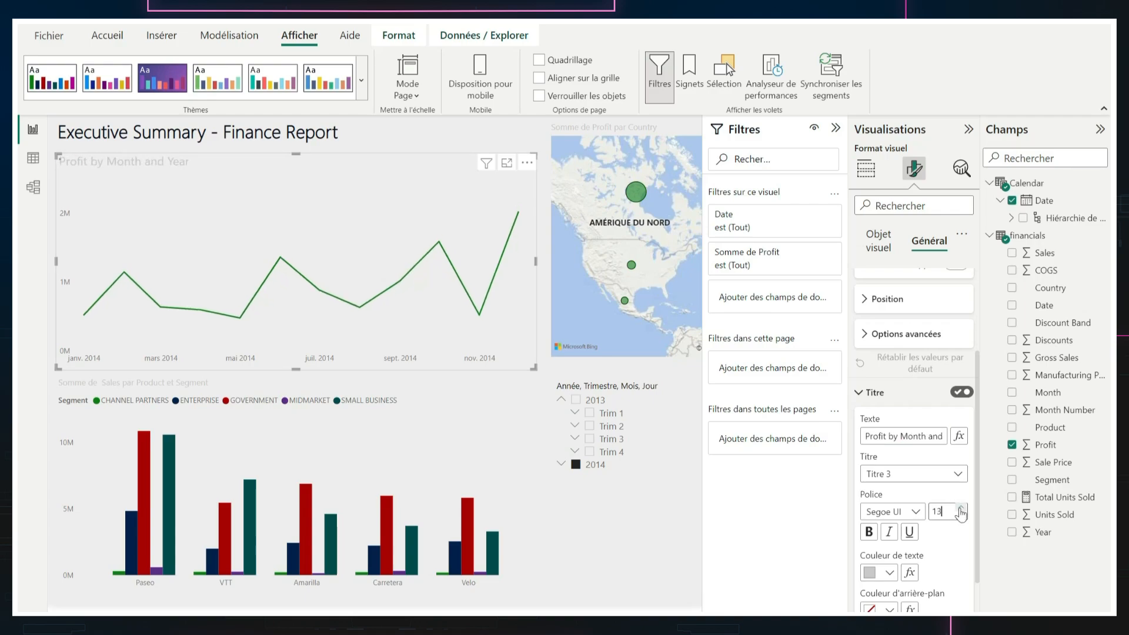
click(960, 509)
click(960, 510)
click(960, 509)
click(960, 509)
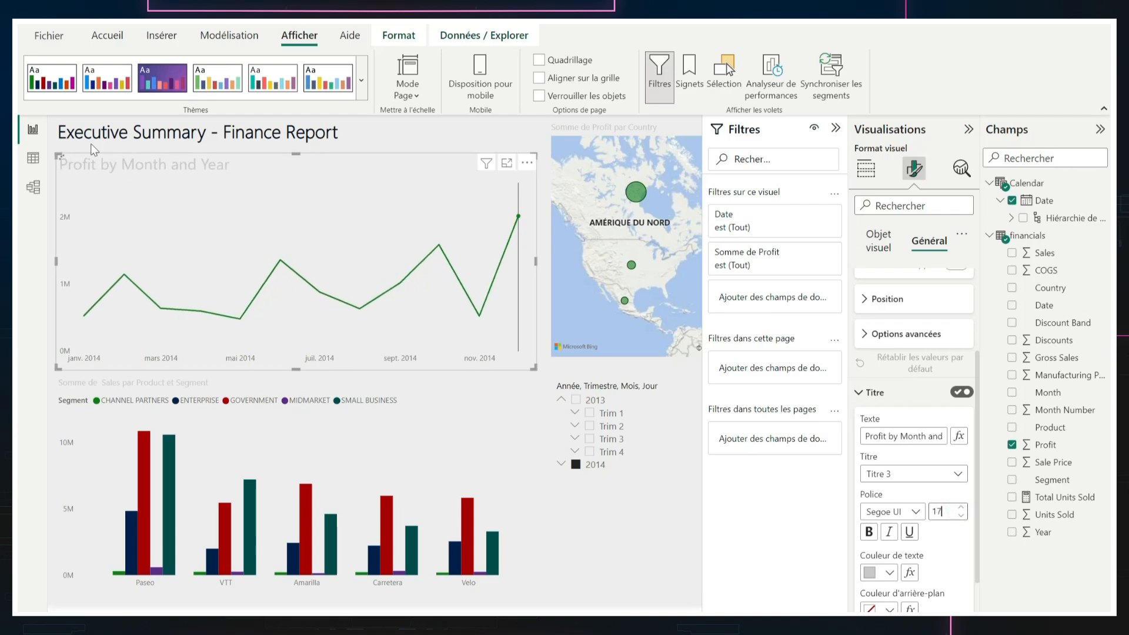
click(889, 572)
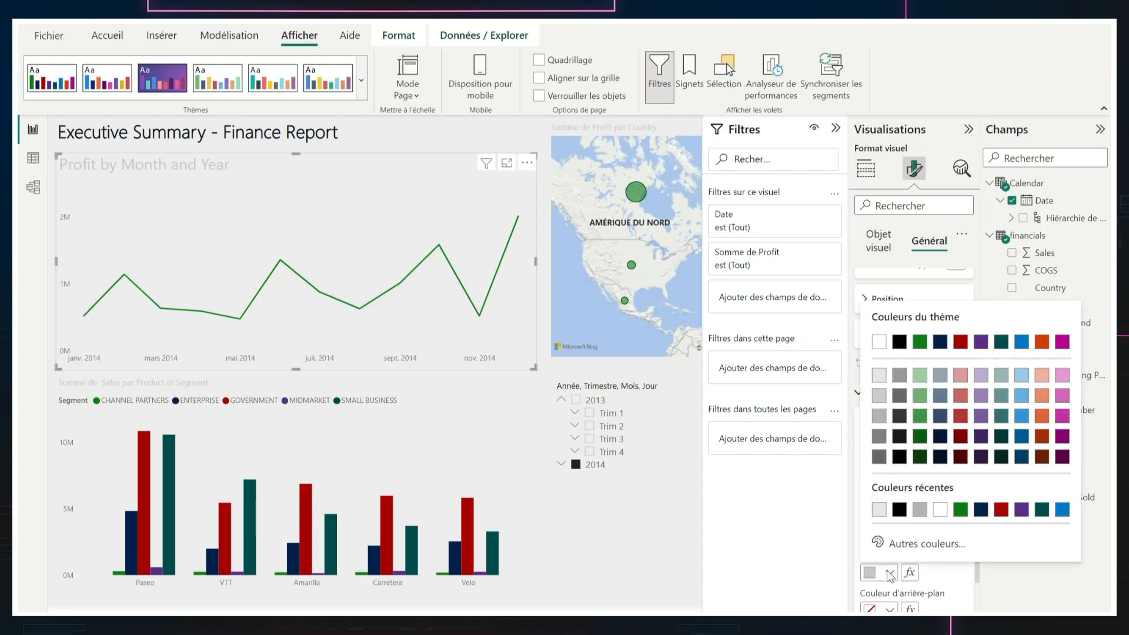
click(899, 343)
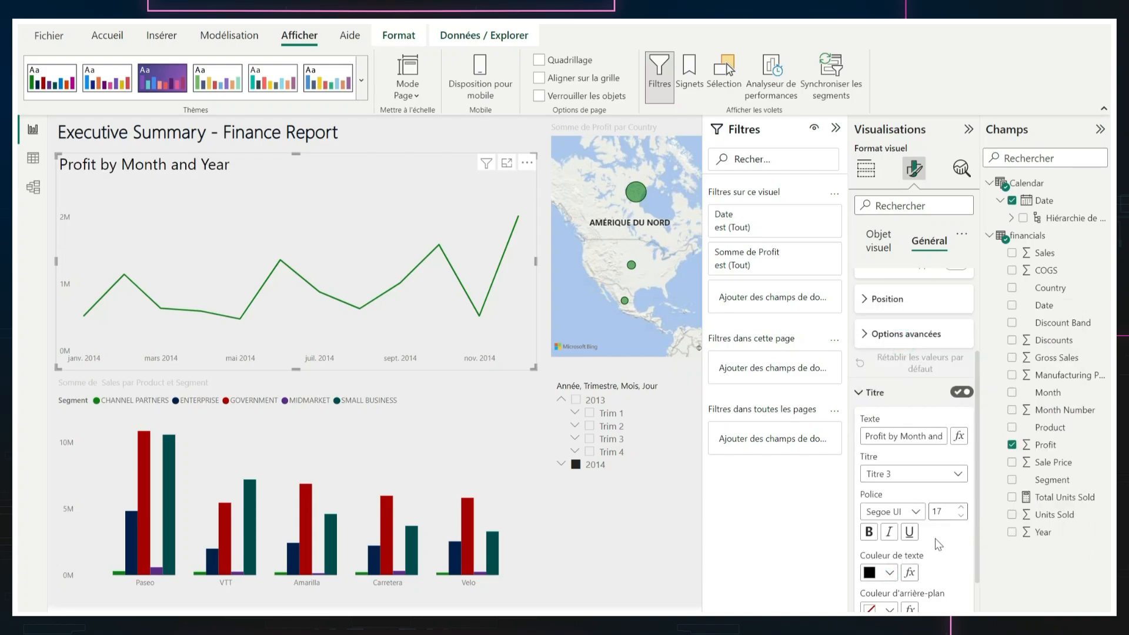
Turn on the background and the shadow effect for the profit line chart
scroll(935, 544, down, 2)
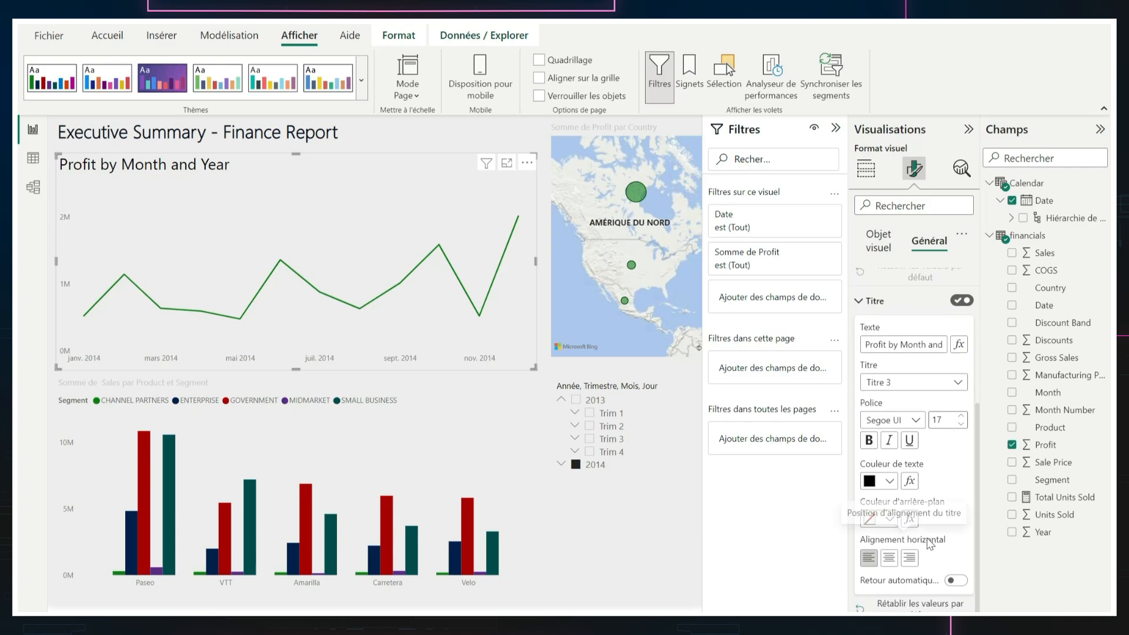
scroll(931, 448, up, 1)
scroll(946, 530, down, 3)
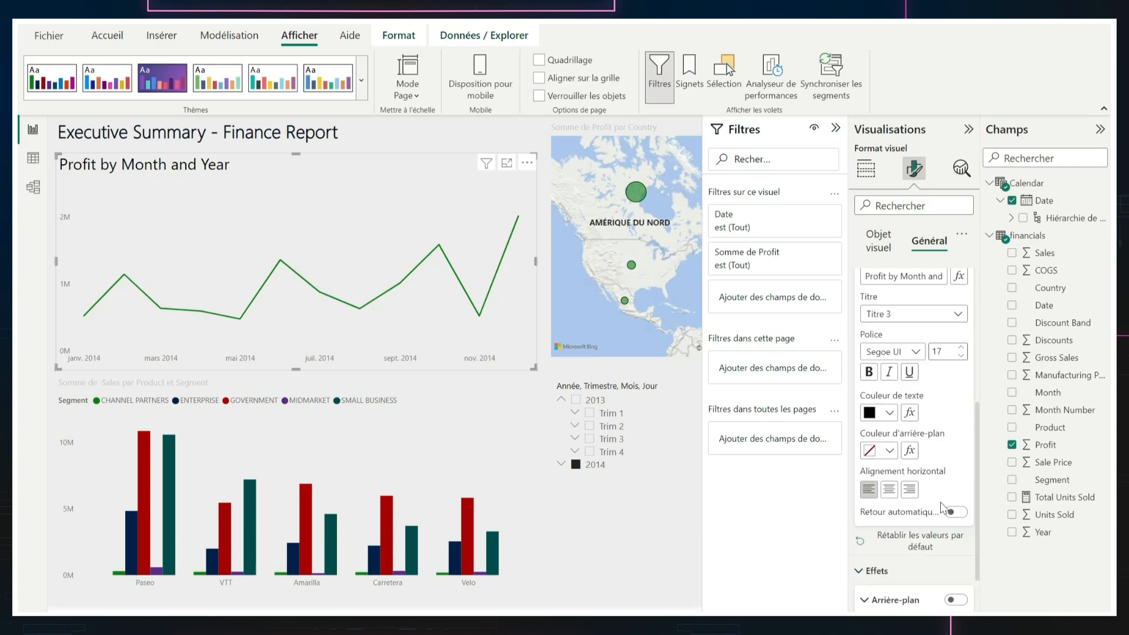
click(956, 546)
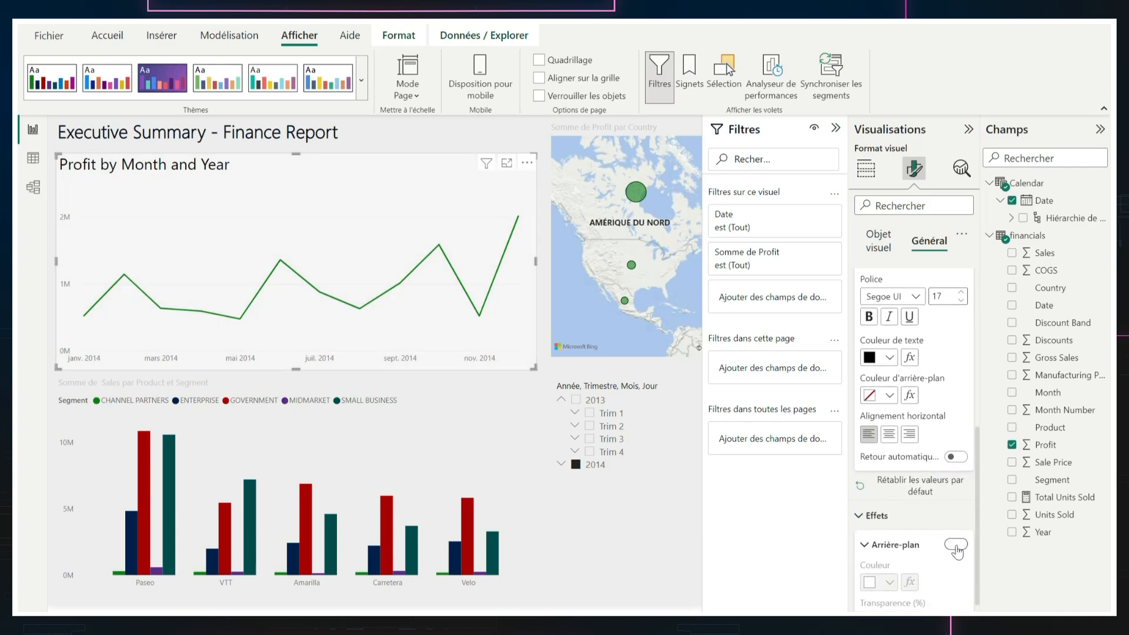
scroll(927, 507, down, 2)
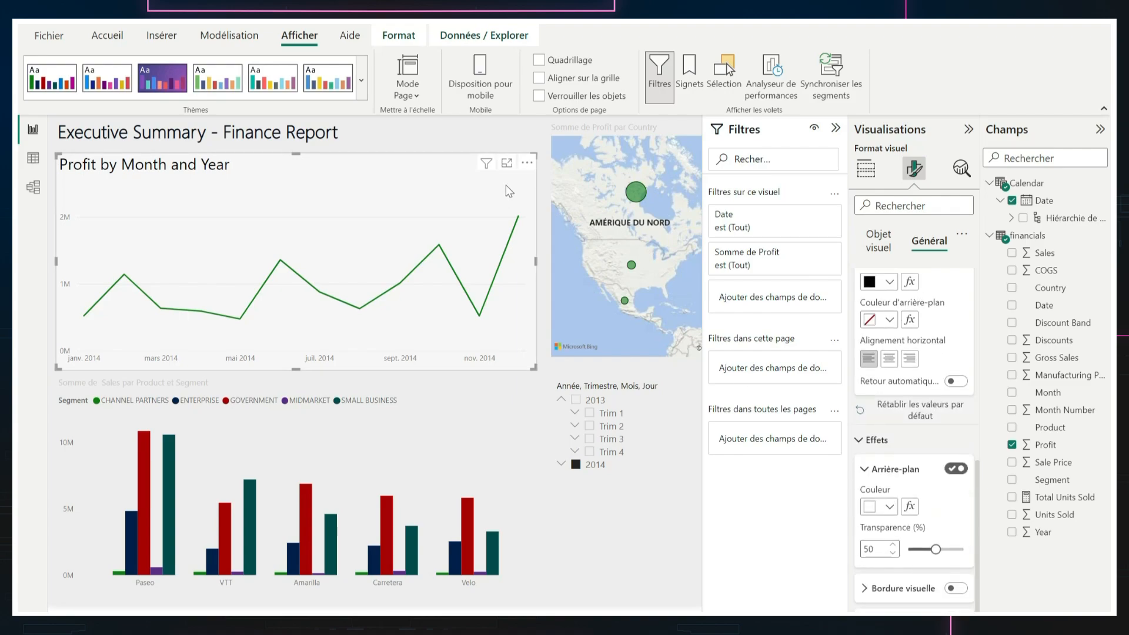
scroll(962, 524, down, 1)
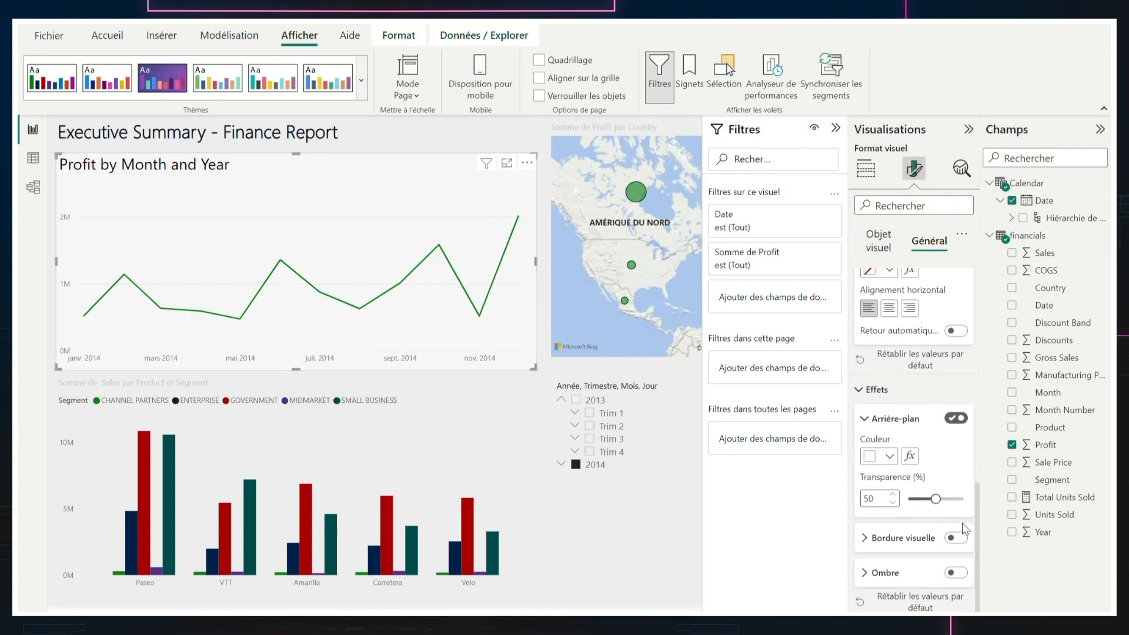
click(955, 573)
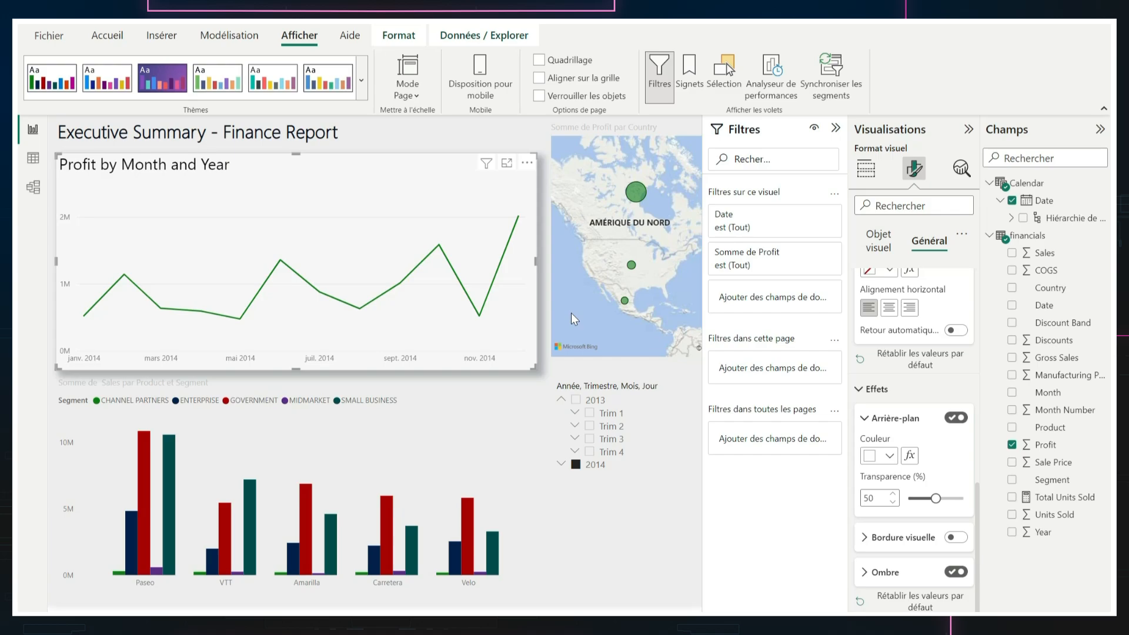
Collapse the filters area, shrink the profit line chart, and resize the profit map to fit beside it
click(574, 129)
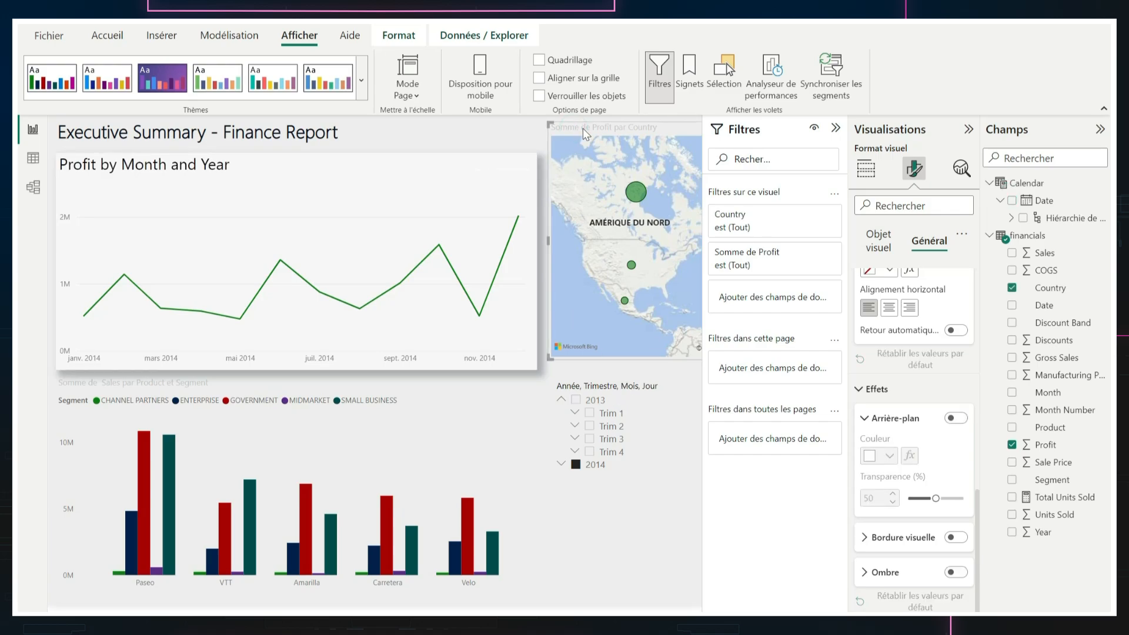
click(836, 128)
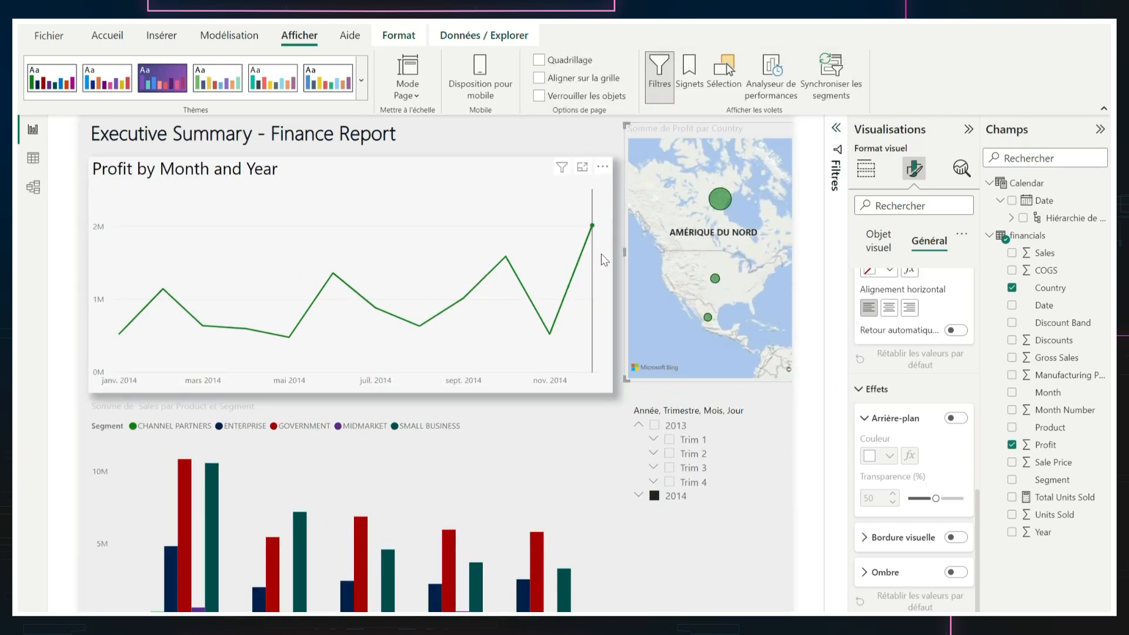
click(610, 389)
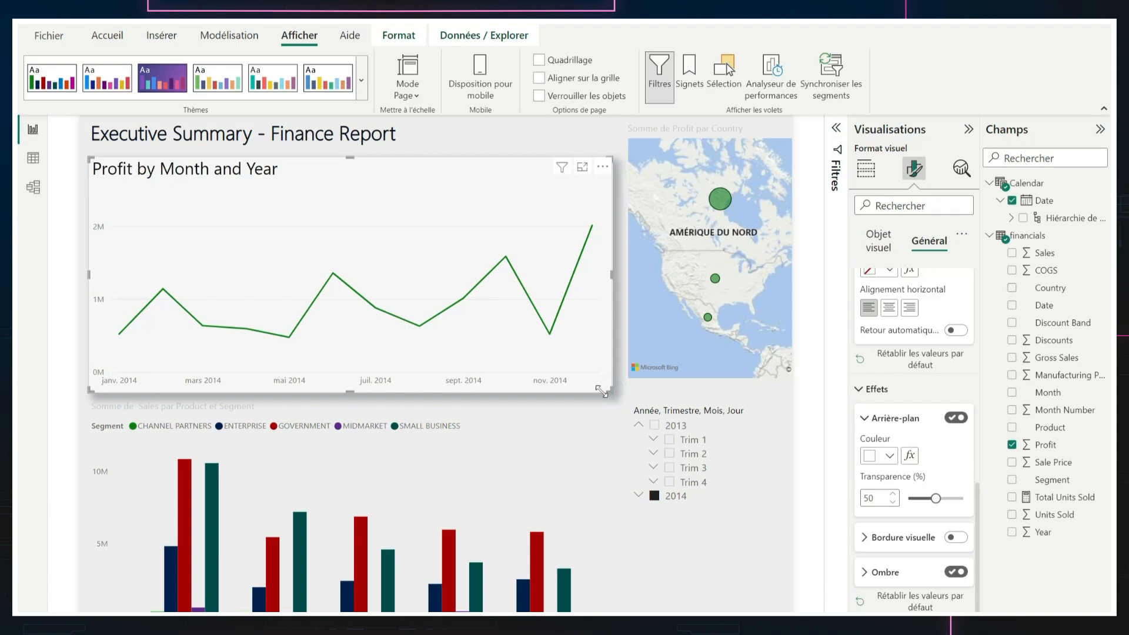
drag(601, 391, 427, 351)
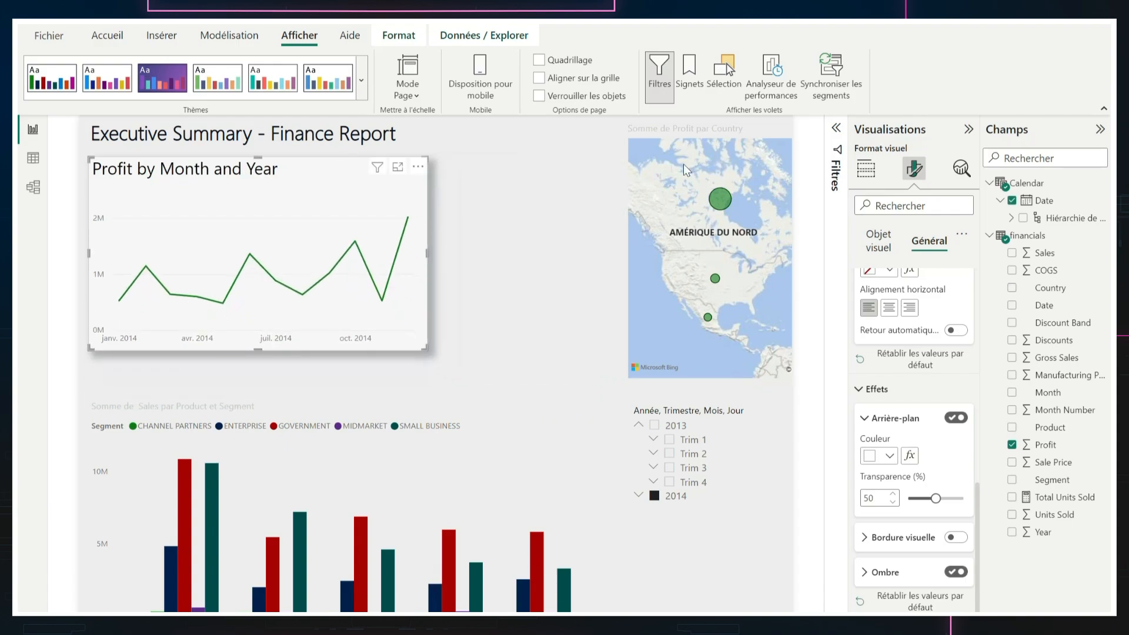
drag(676, 129, 619, 141)
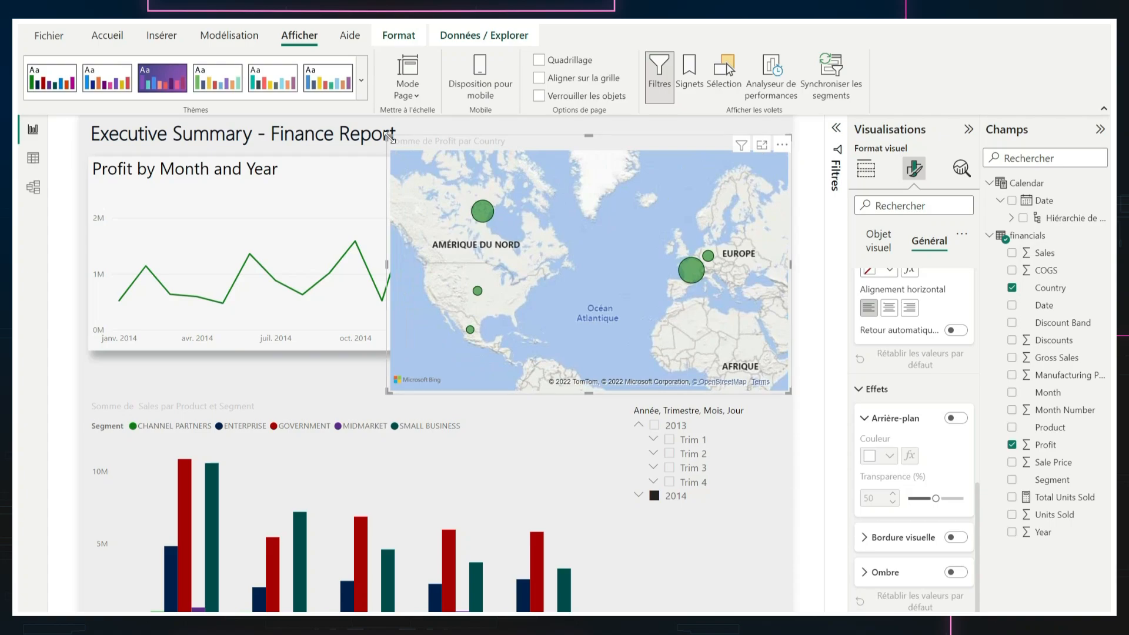
drag(388, 138, 451, 157)
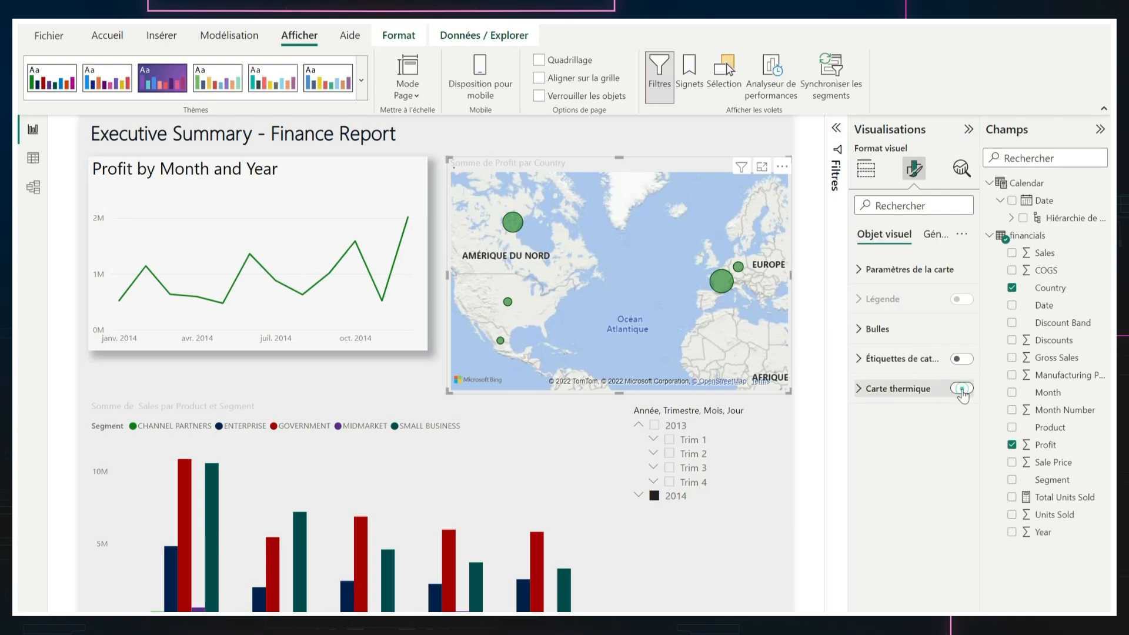
Try the heat map display on the profit map
click(961, 389)
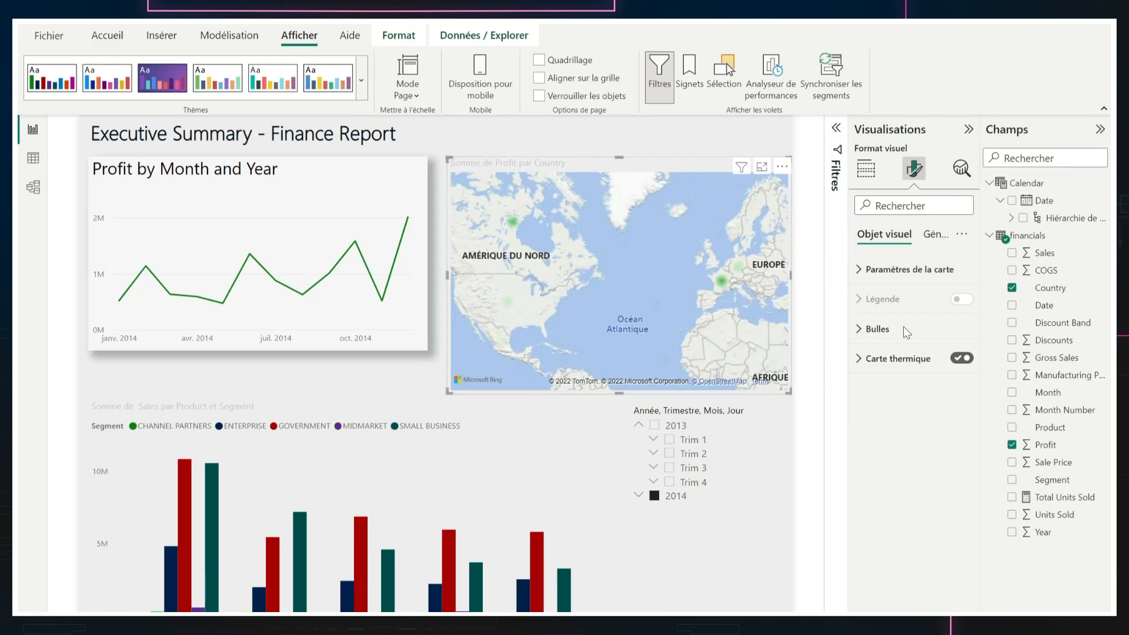
click(872, 329)
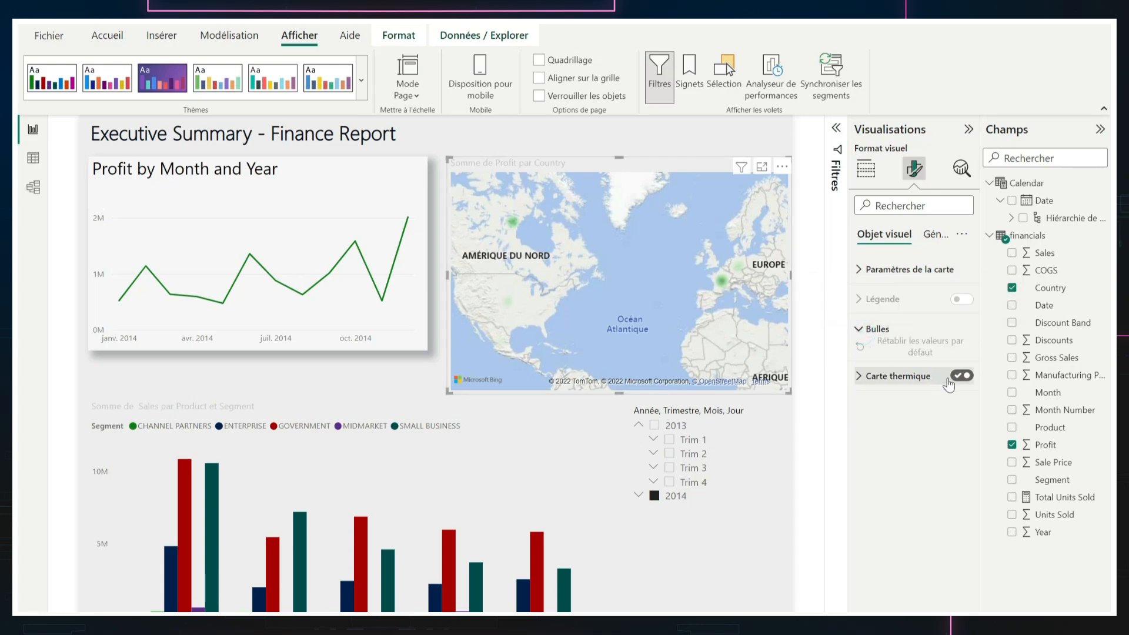
click(961, 376)
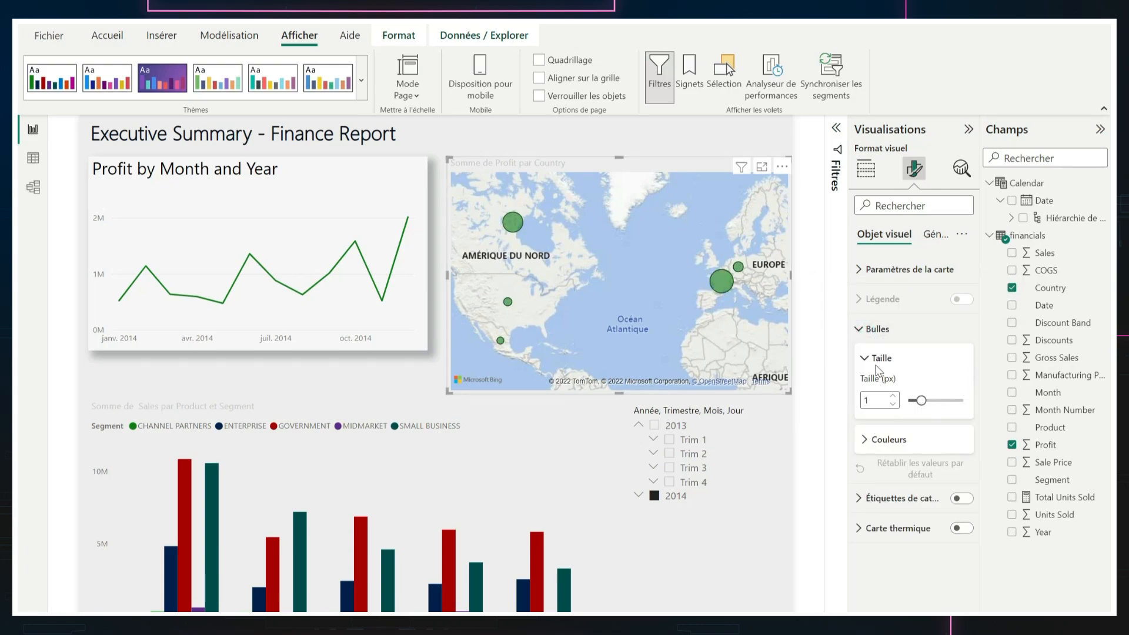
Set the map's bubble size to 4 px and turn on its category labels
click(892, 396)
click(892, 397)
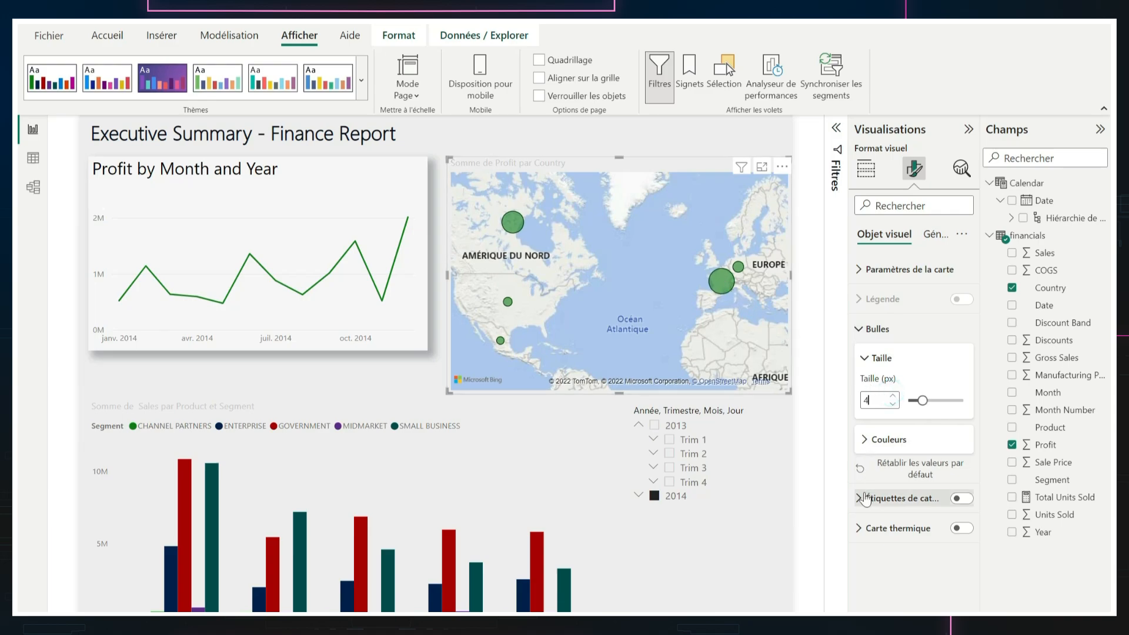
click(958, 499)
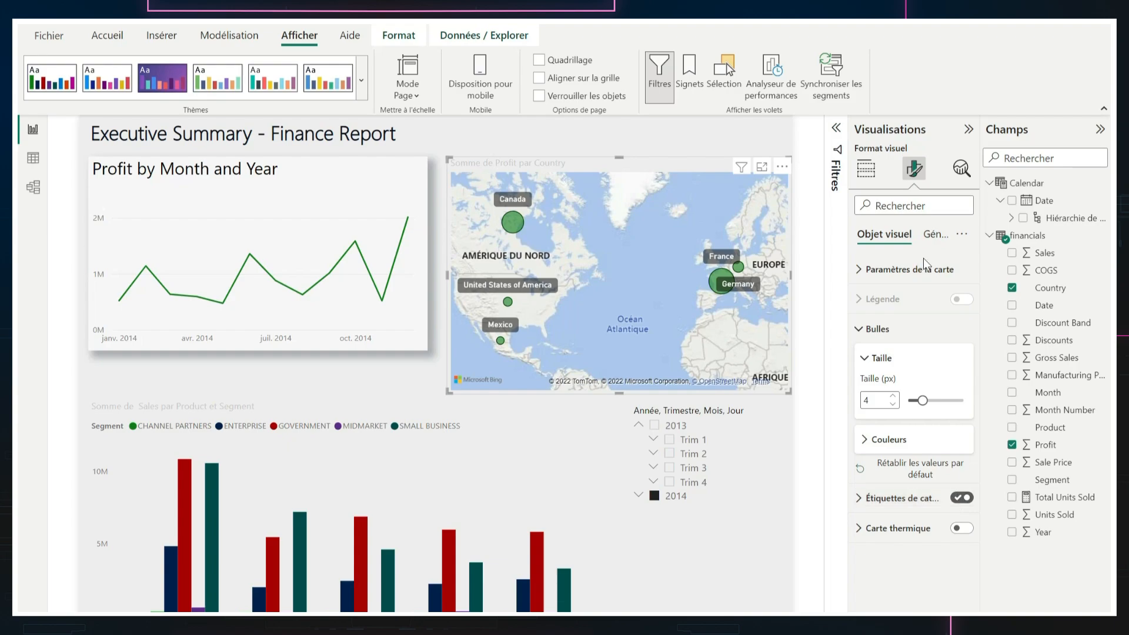
Turn on the shadow effect for the profit map
click(933, 237)
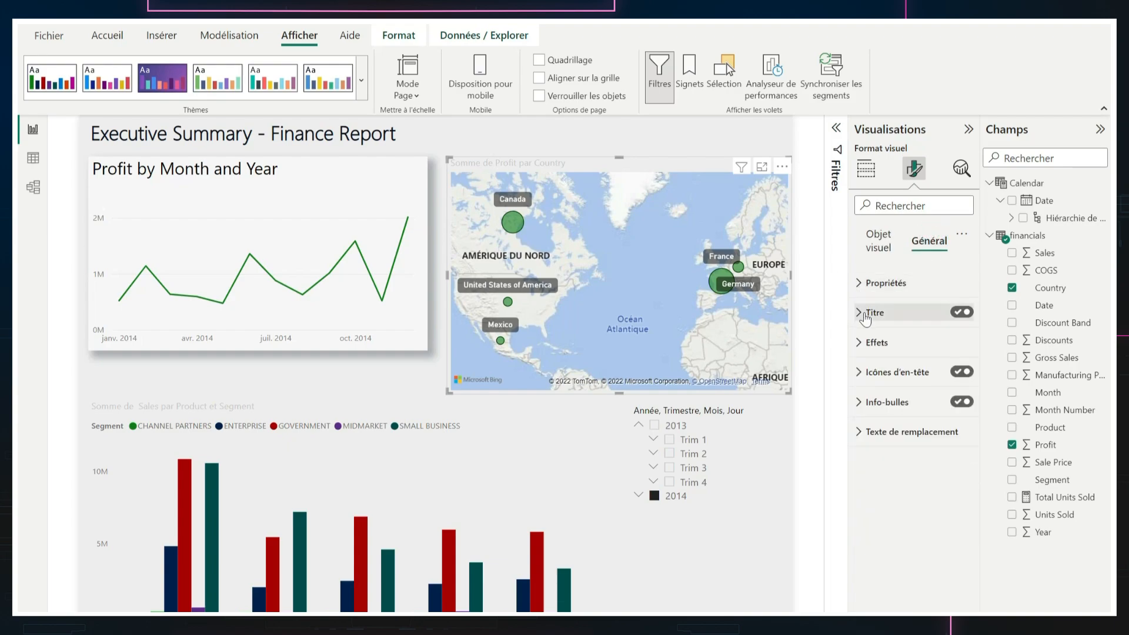
click(860, 285)
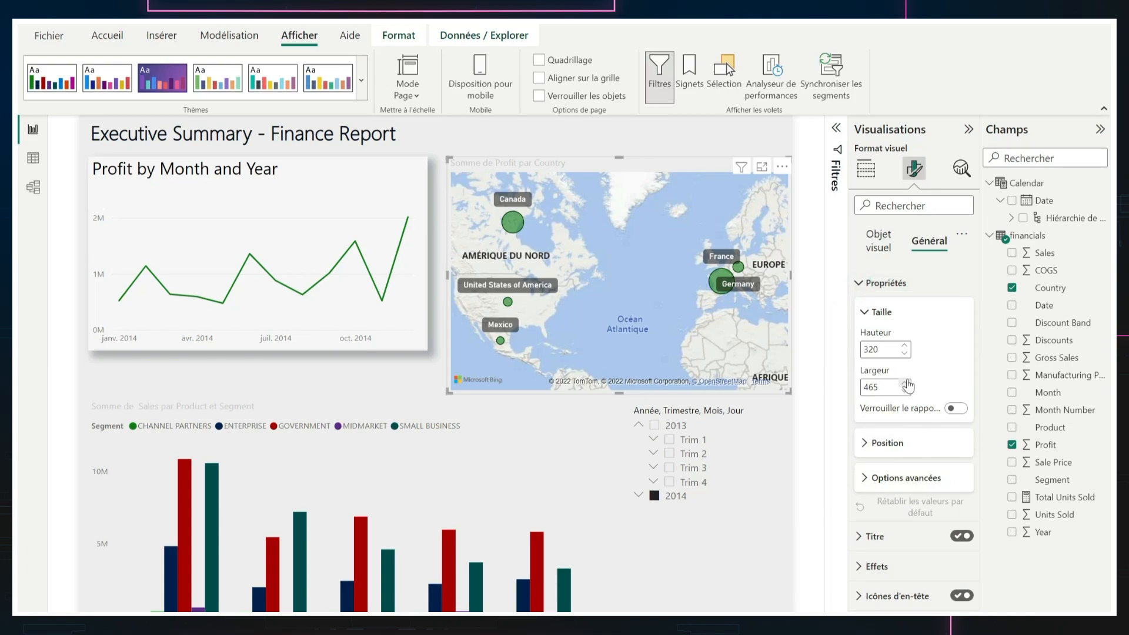
click(861, 568)
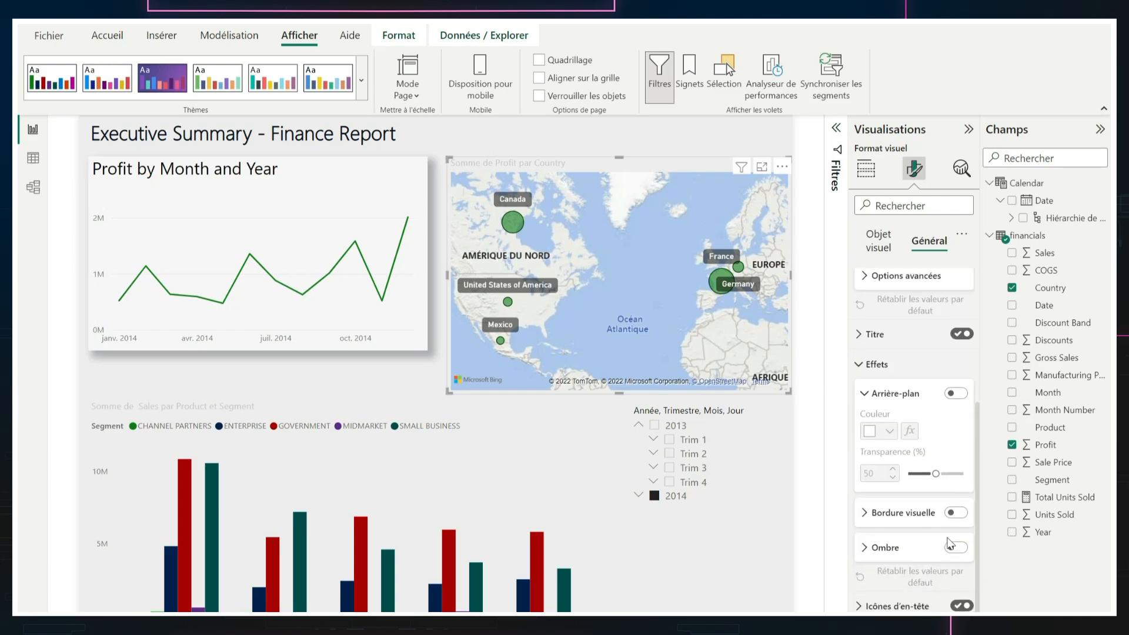
click(956, 547)
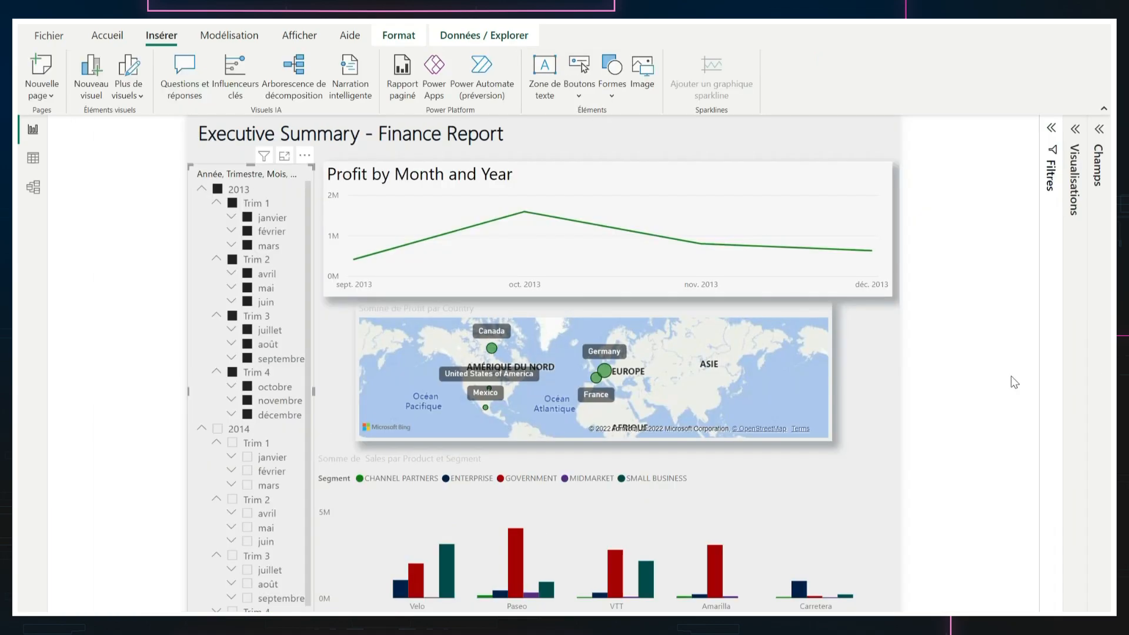
Filter the report with the date slicer by 2014 Trim 1, 2013 Trim 1, all of 2013, and finally all of 2014
click(1011, 376)
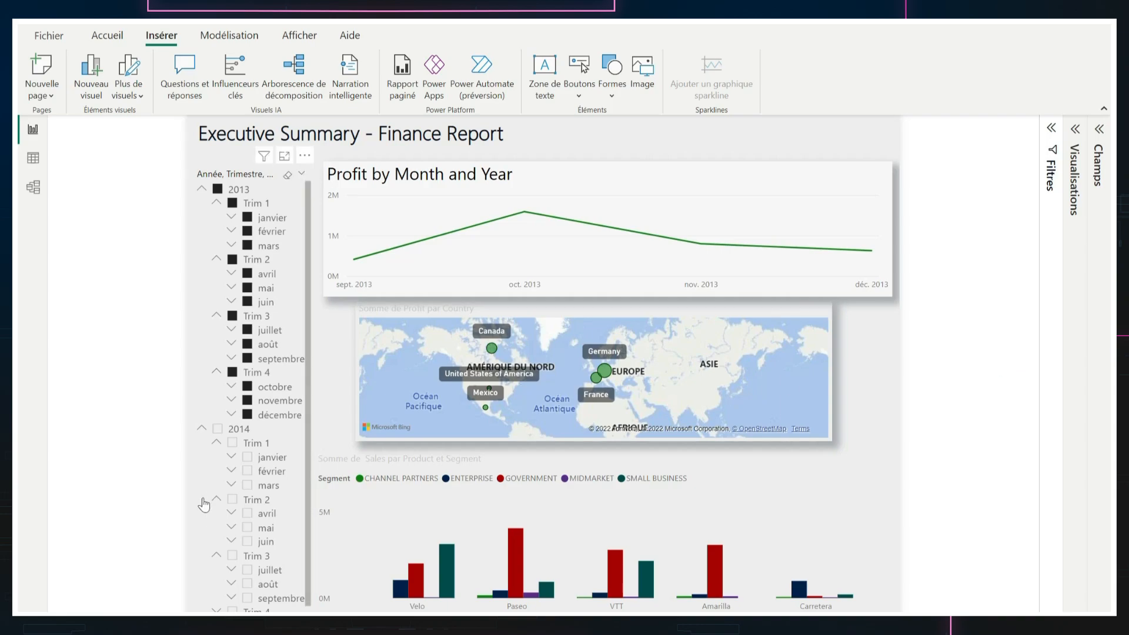
click(234, 444)
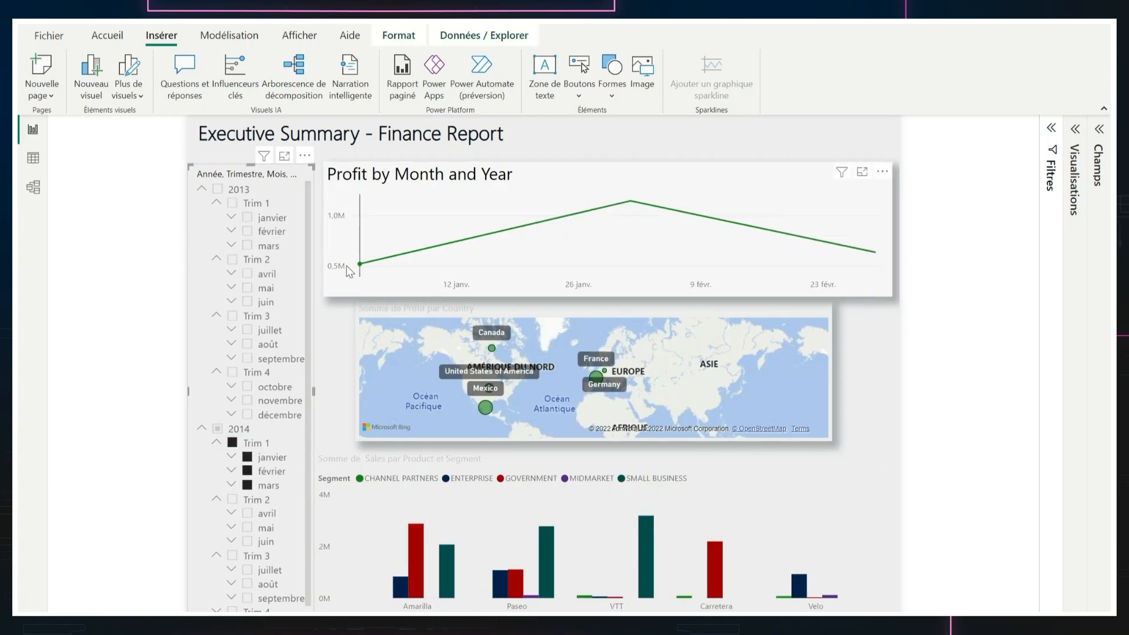
click(232, 203)
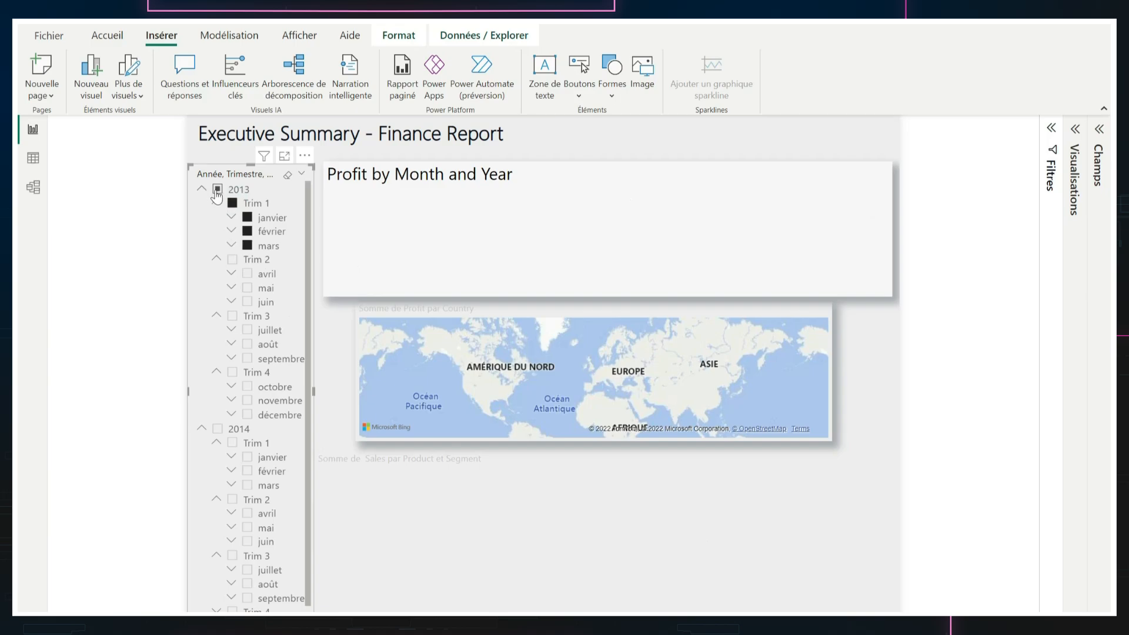
click(217, 189)
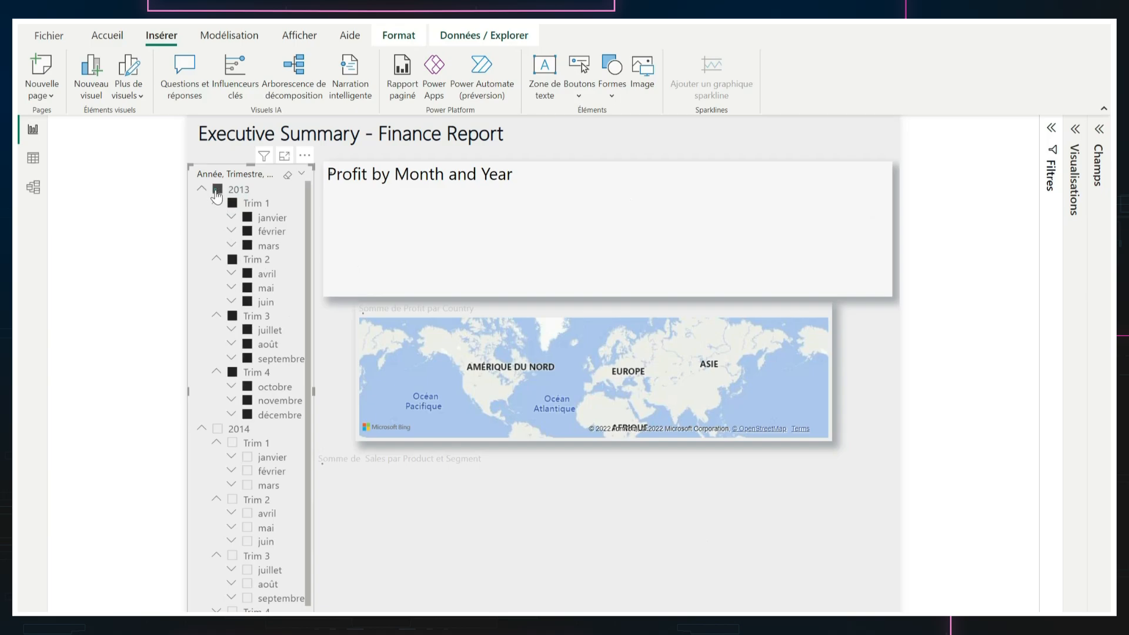
click(217, 433)
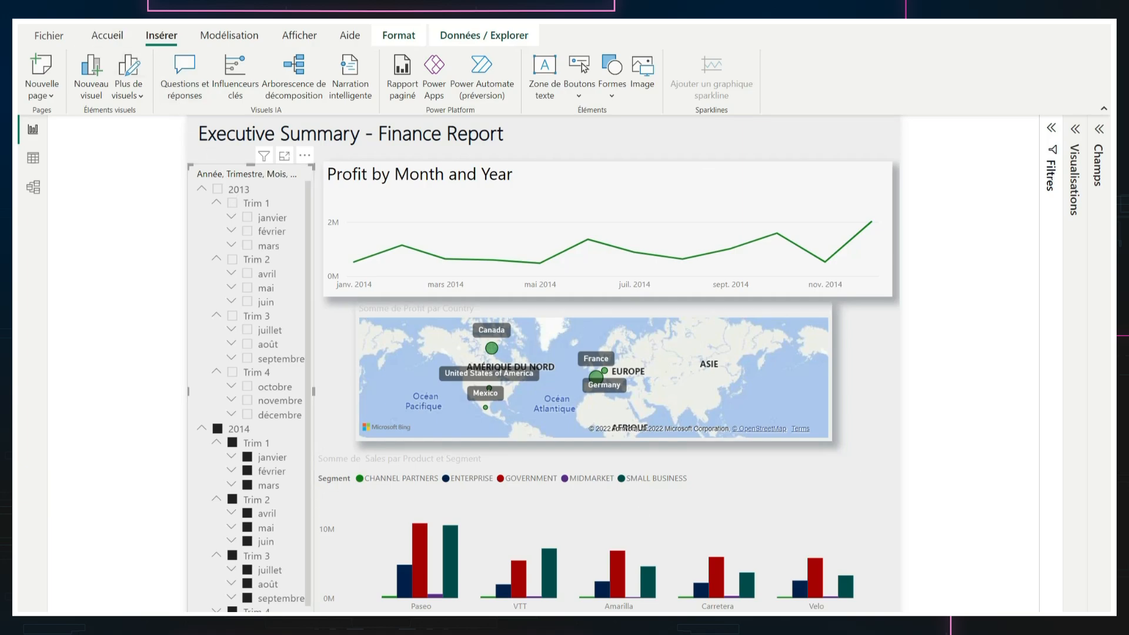
Save the report as the Power BI file "Analyse des ventes" in the Téléchargements folder
click(36, 26)
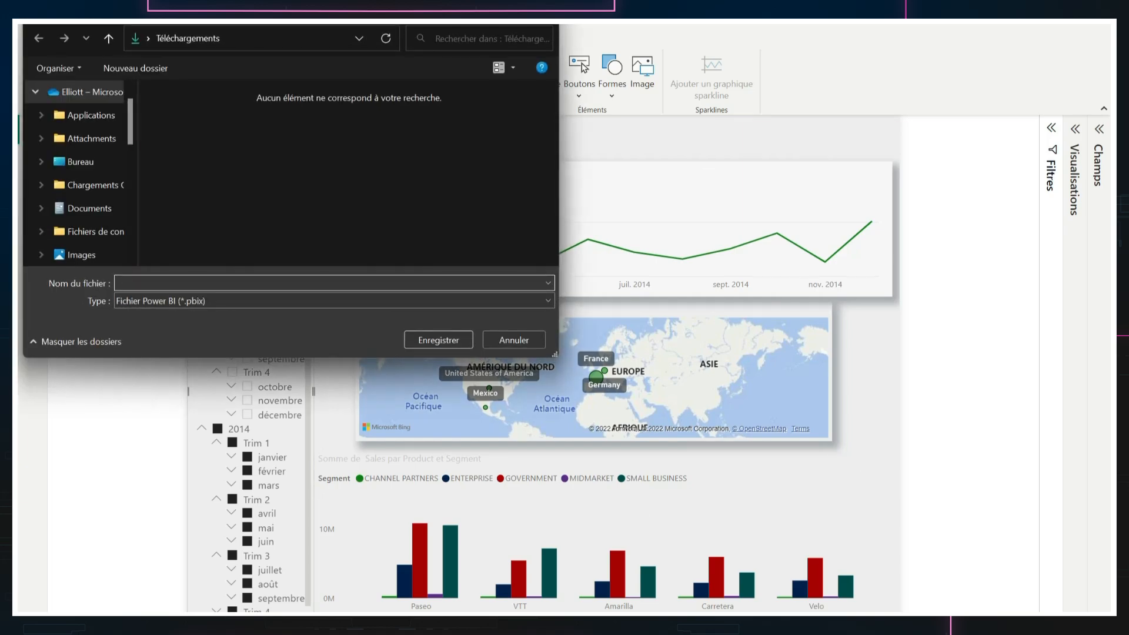
text(Analyse des ven)
key(Return)
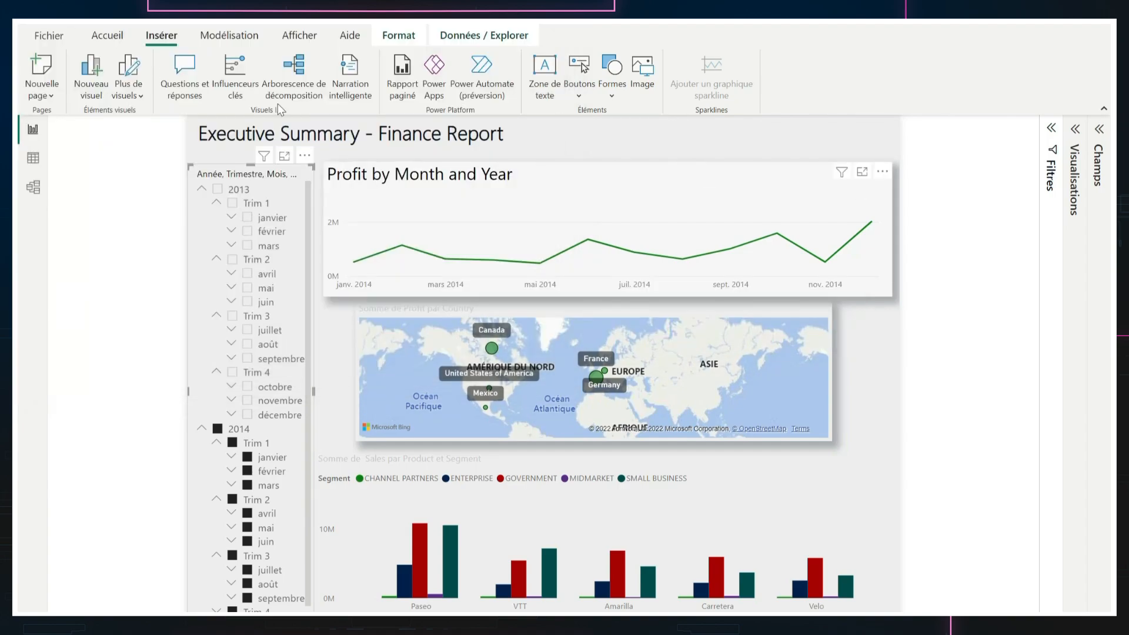
Publish the report to the workspace "Mon espace de travail" and open the published Analyse des ventes.pbix in Power BI
click(107, 35)
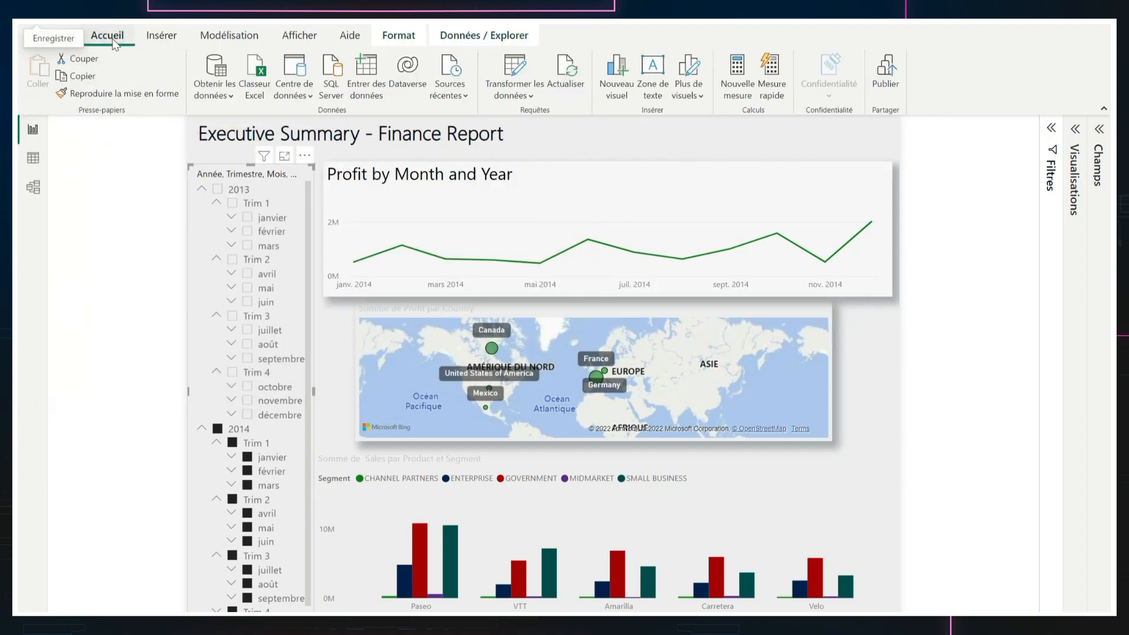
click(886, 76)
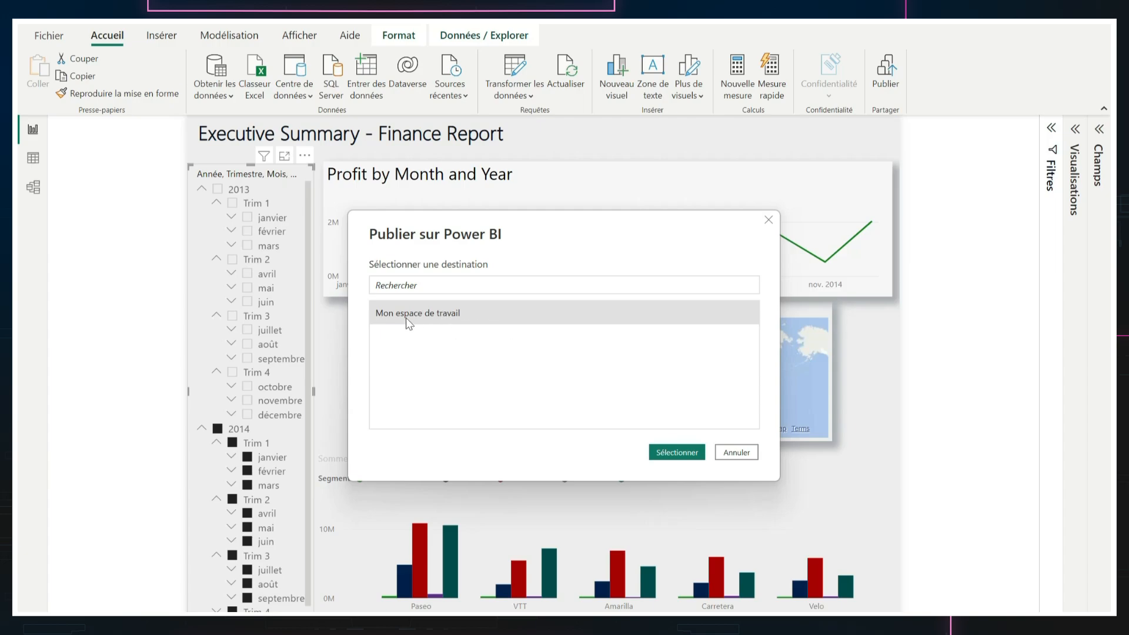
click(678, 453)
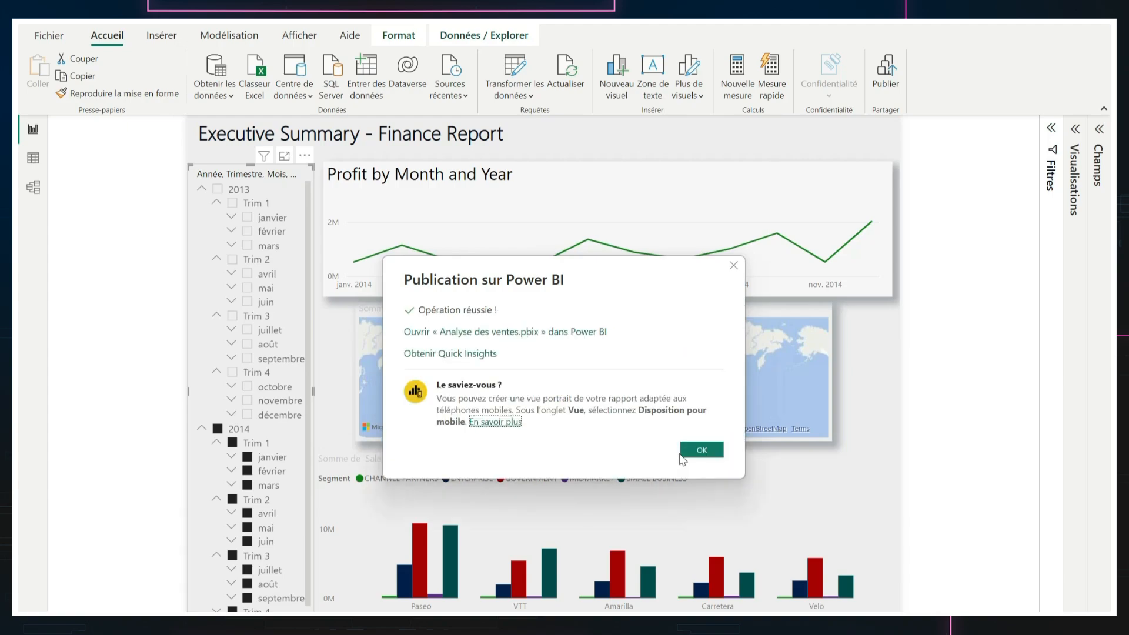
click(541, 332)
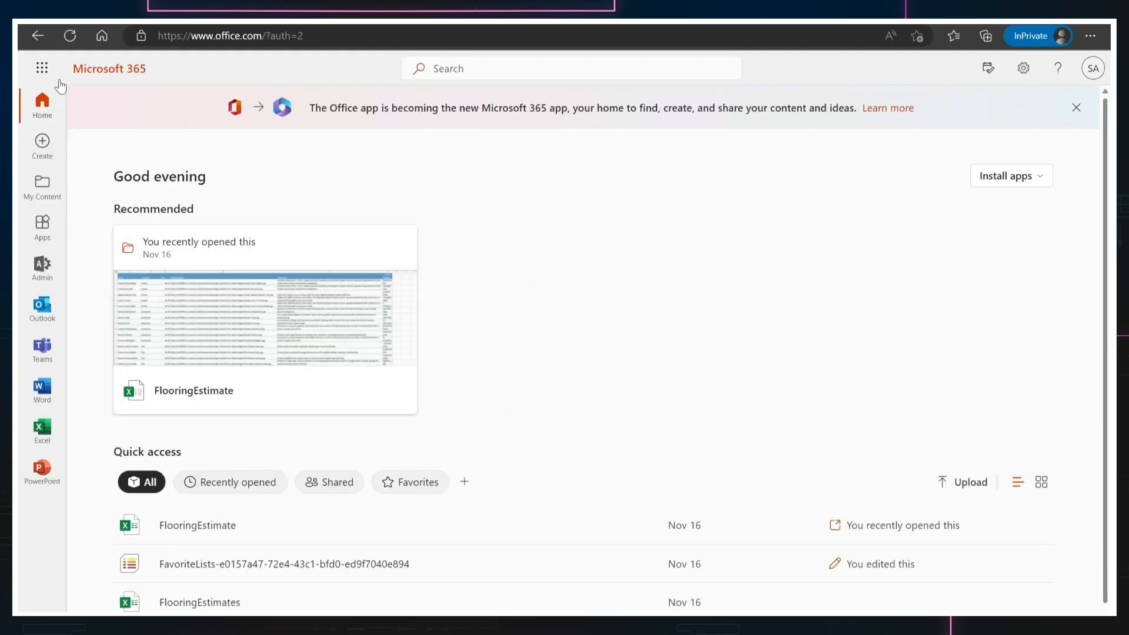
Open the Power BI service from the complete app list of Microsoft 365
click(41, 70)
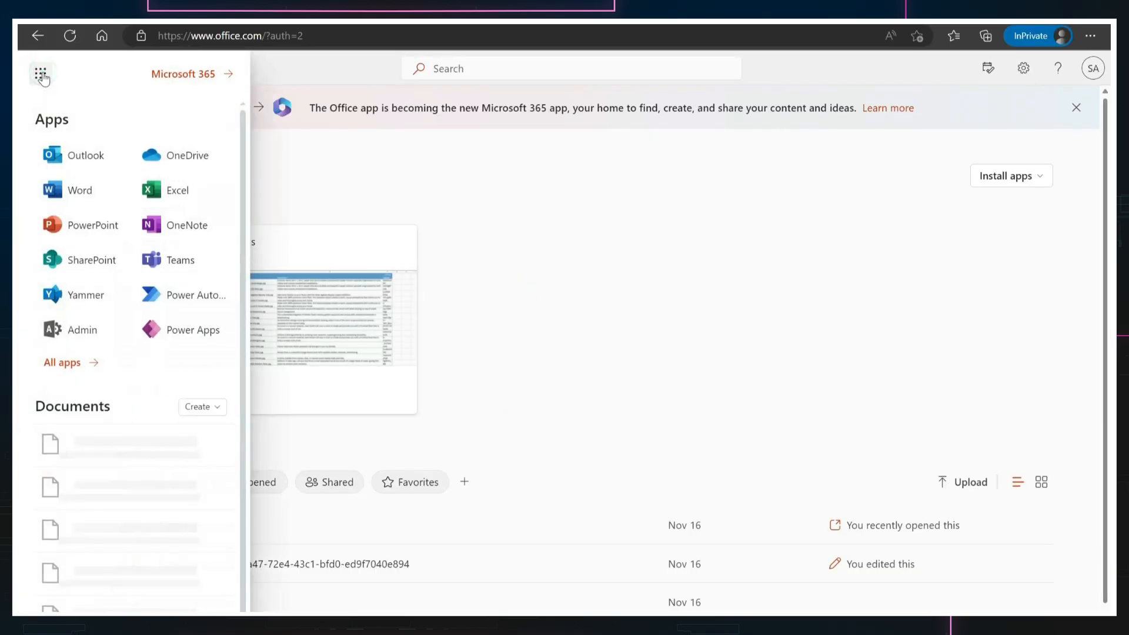
click(68, 363)
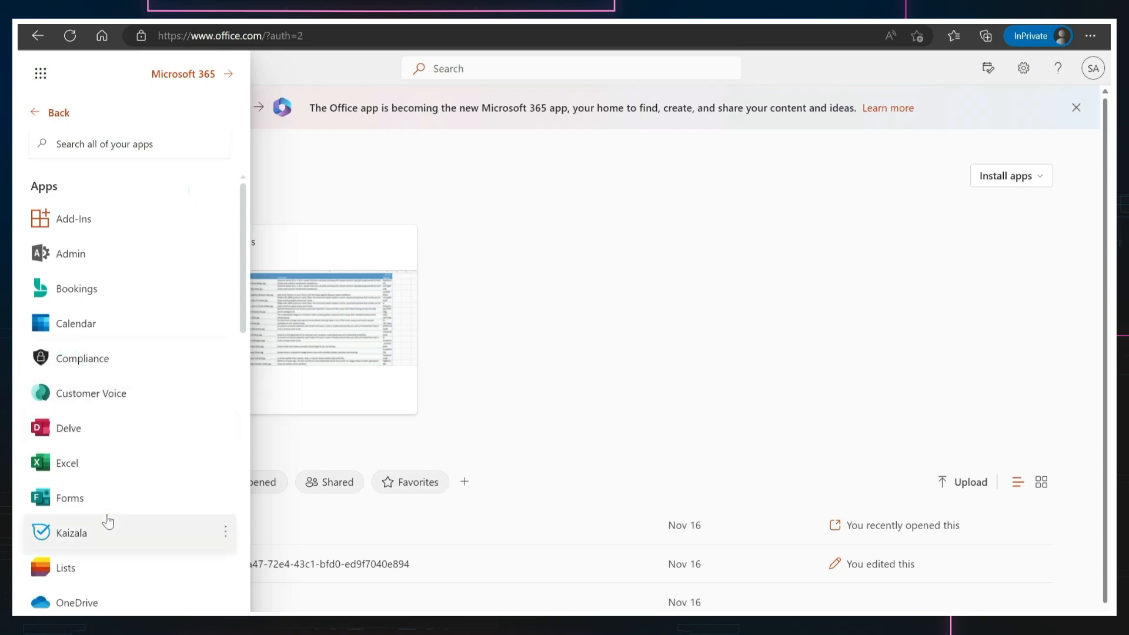
scroll(105, 521, down, 9)
click(101, 295)
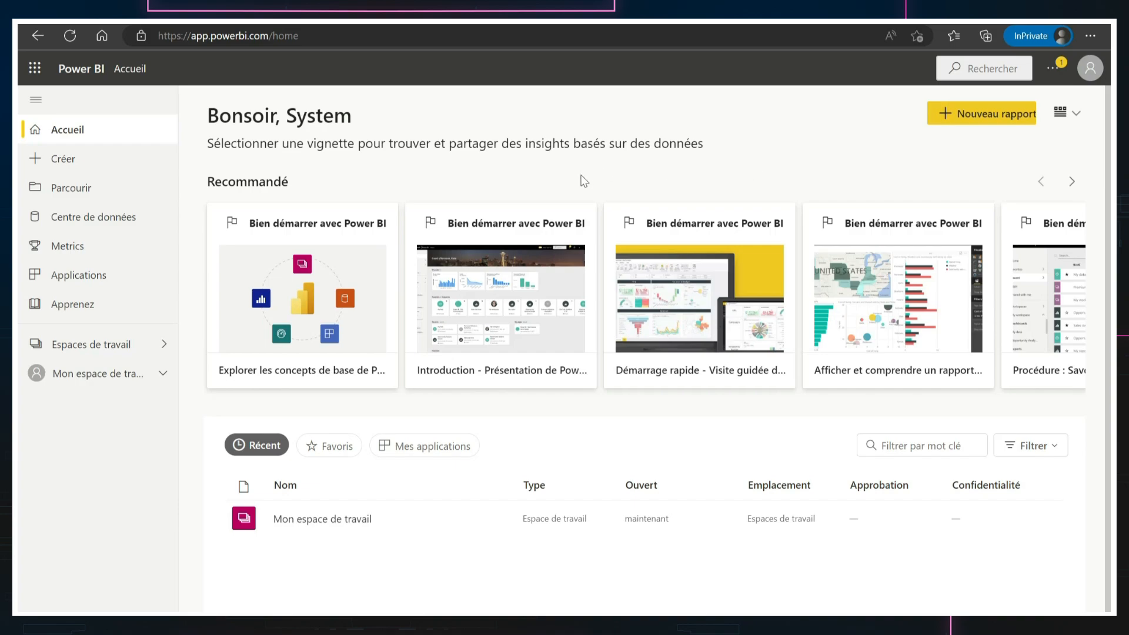
Go to the Microsoft 365 home page and open the Power BI service from its app launcher
click(187, 23)
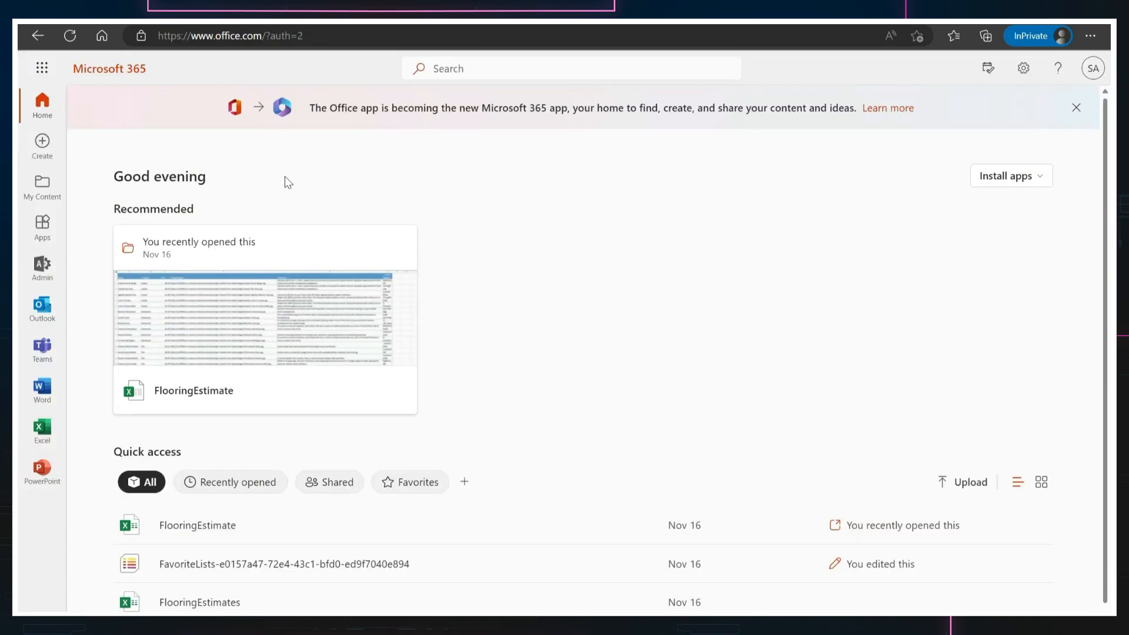
click(42, 67)
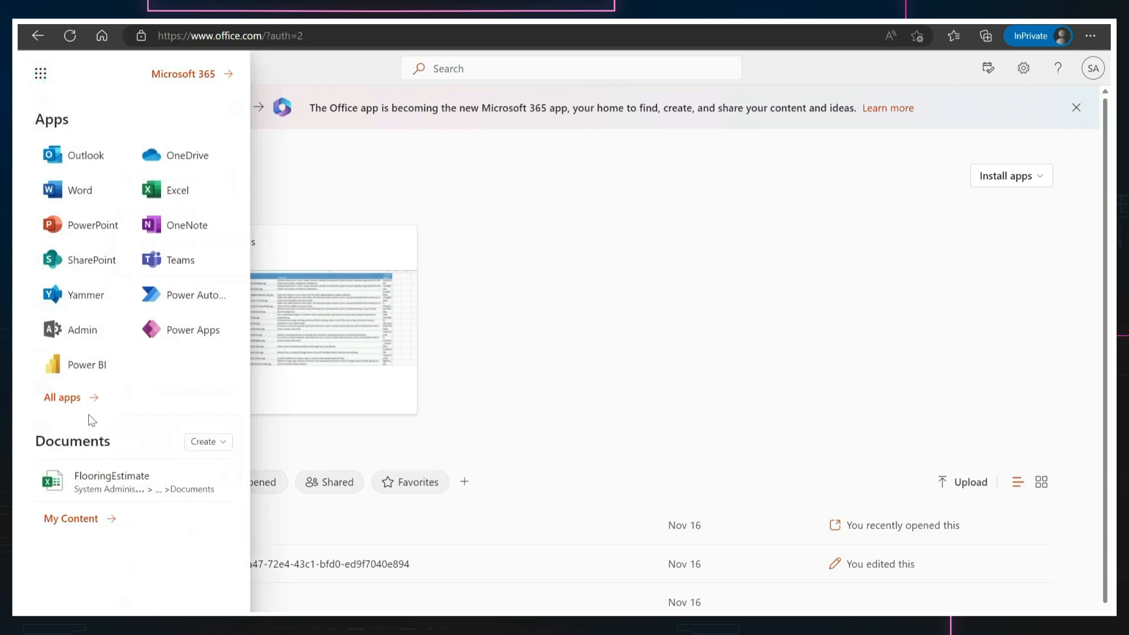
click(69, 366)
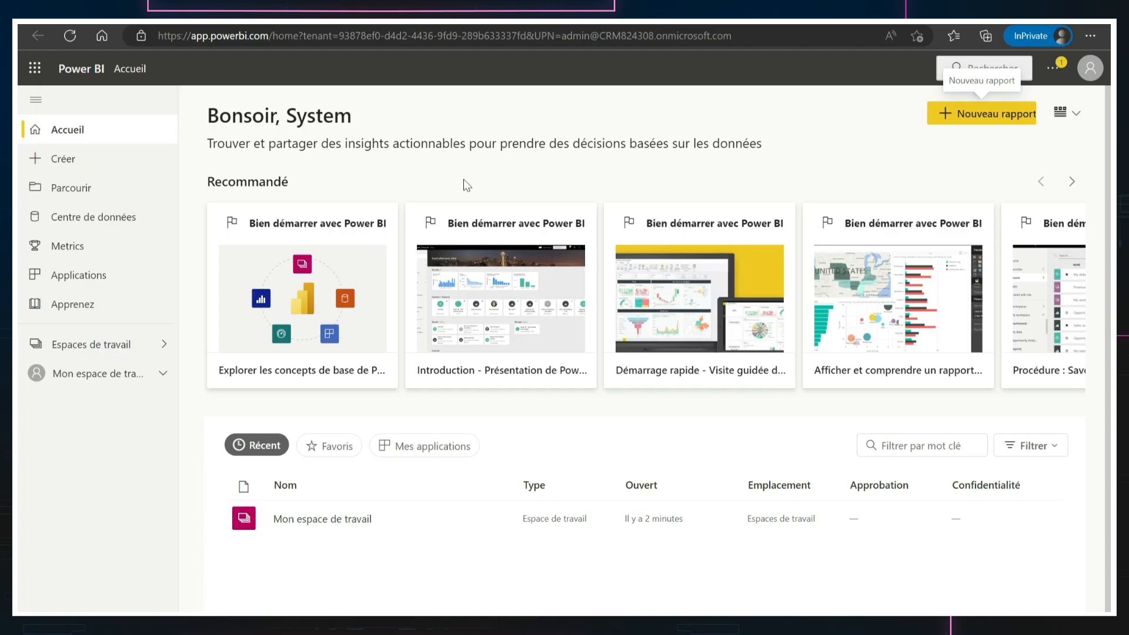
Open the report Analyse des ventes from Mon espace de travail and dismiss the pop-up over it
click(162, 374)
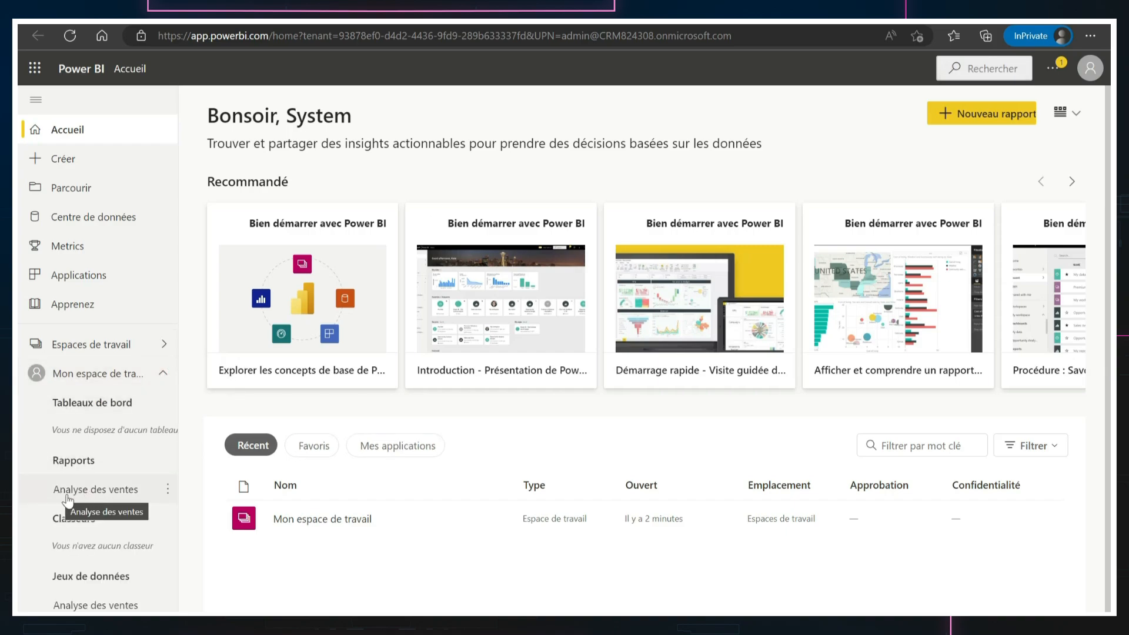
click(115, 494)
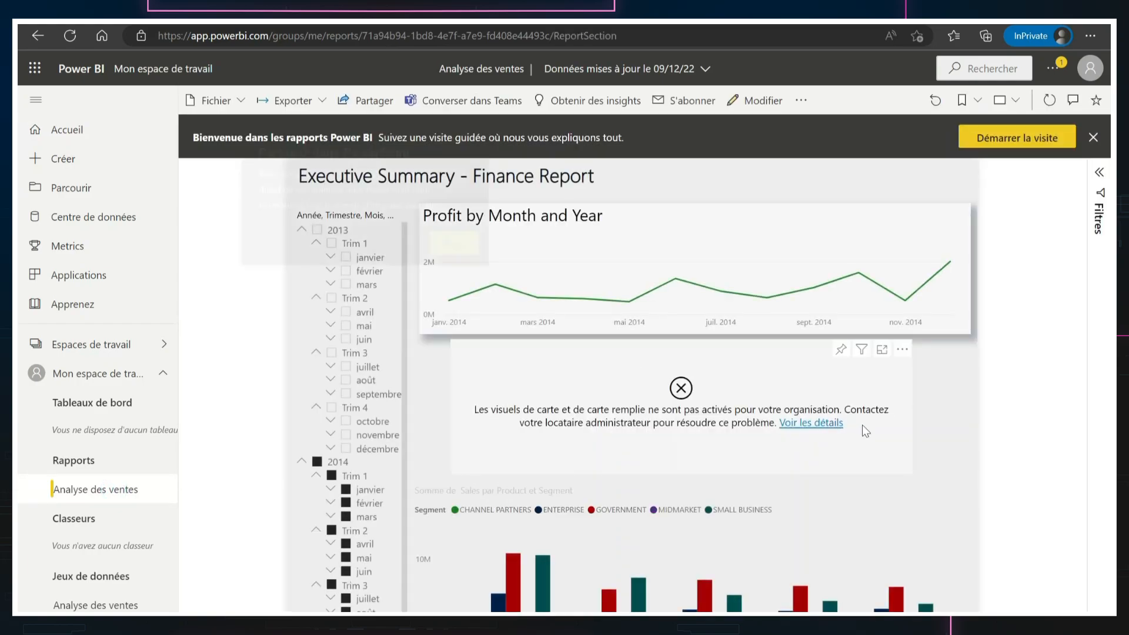
click(454, 245)
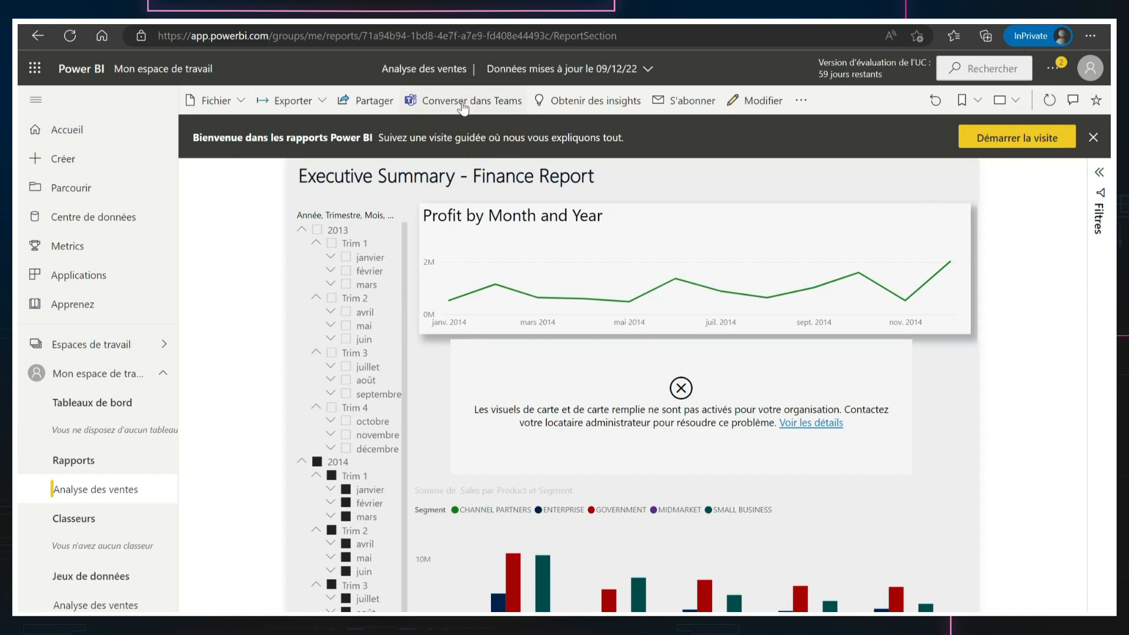
Get insights for the report, review the anomalies and trends for Somme de Profit, and close the insights
click(597, 103)
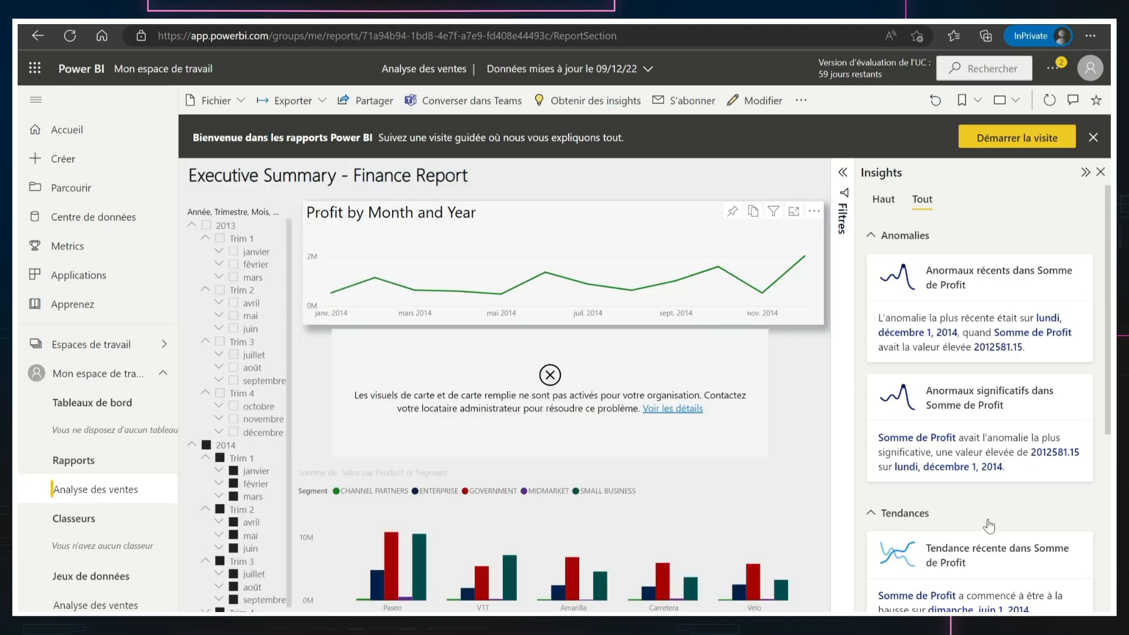
scroll(978, 476, down, 5)
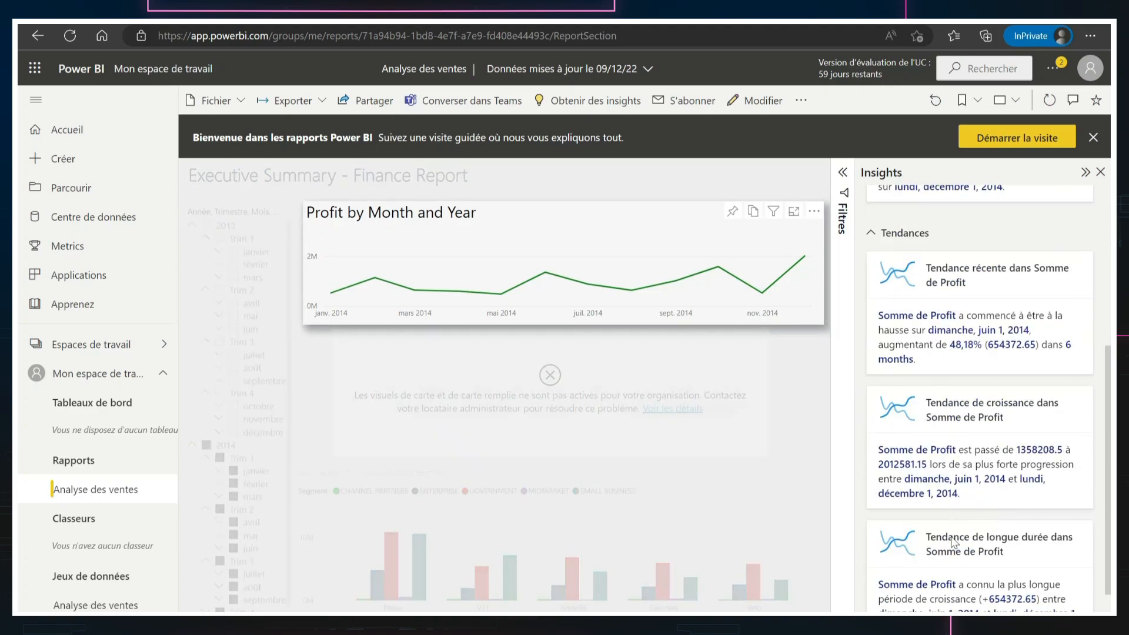
scroll(956, 464, up, 5)
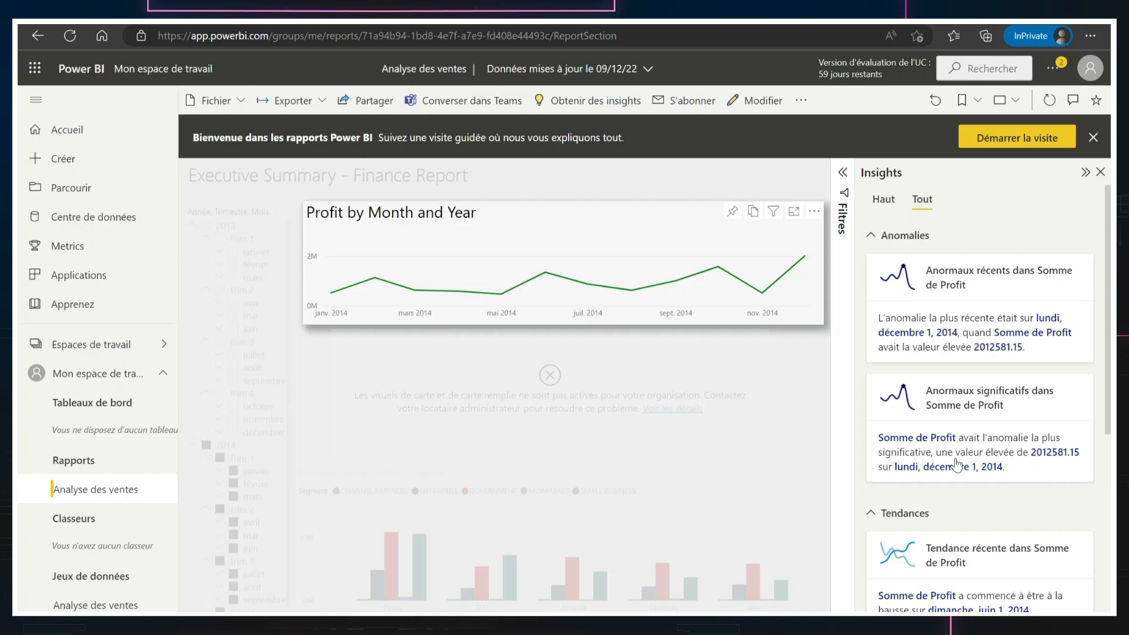
click(1100, 172)
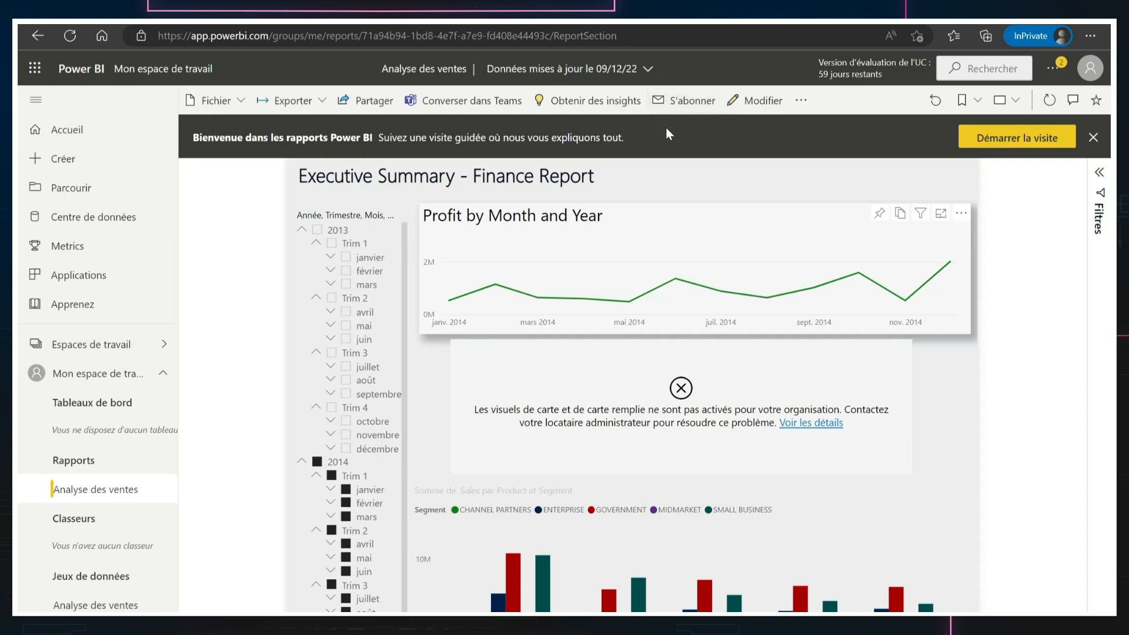
click(800, 101)
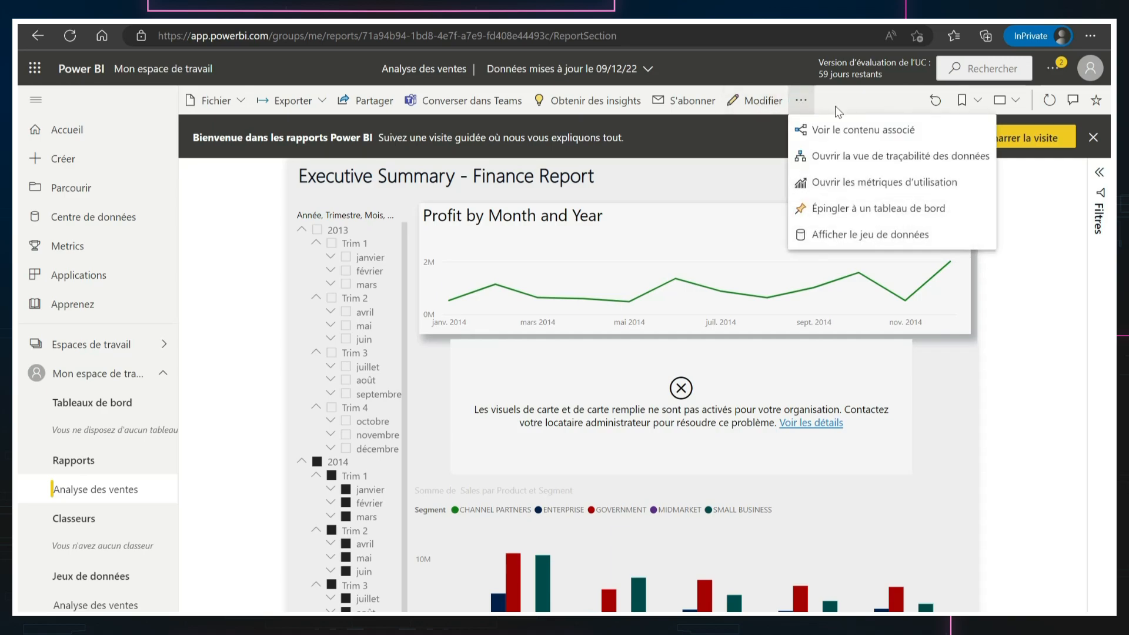
click(840, 215)
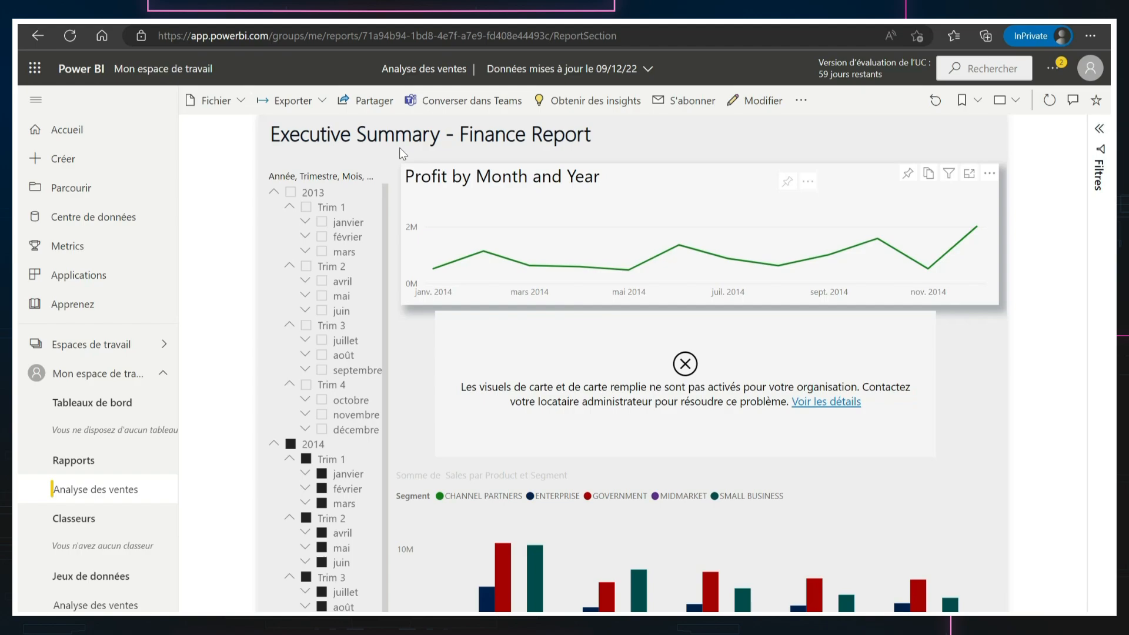
Share the report by sending its link to a colleague chosen from the directory suggestions
click(373, 102)
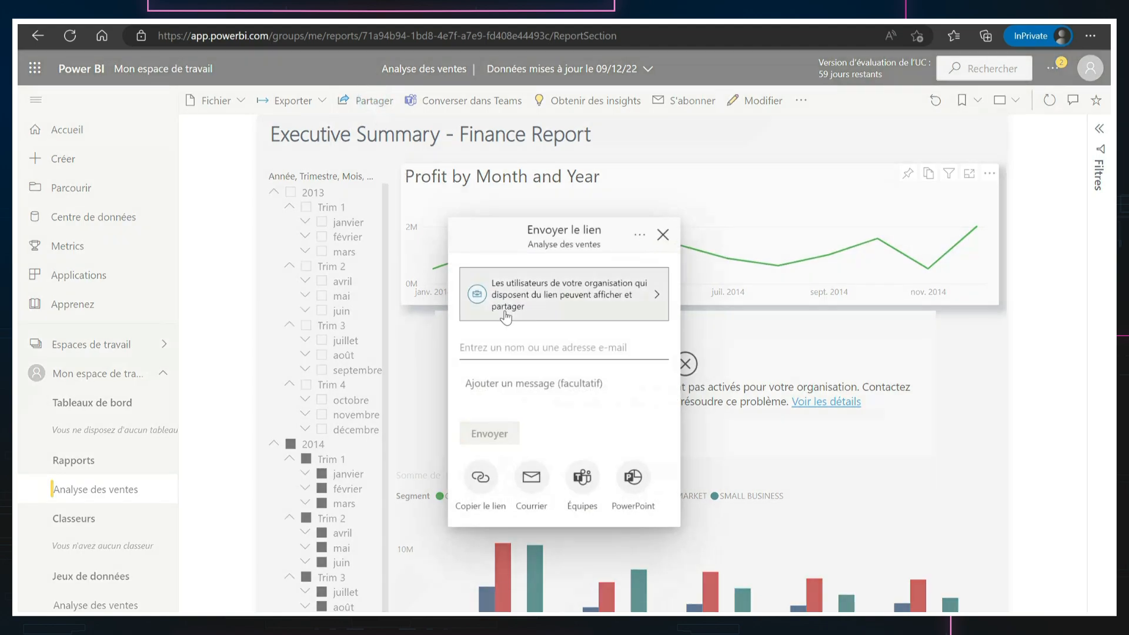
click(556, 345)
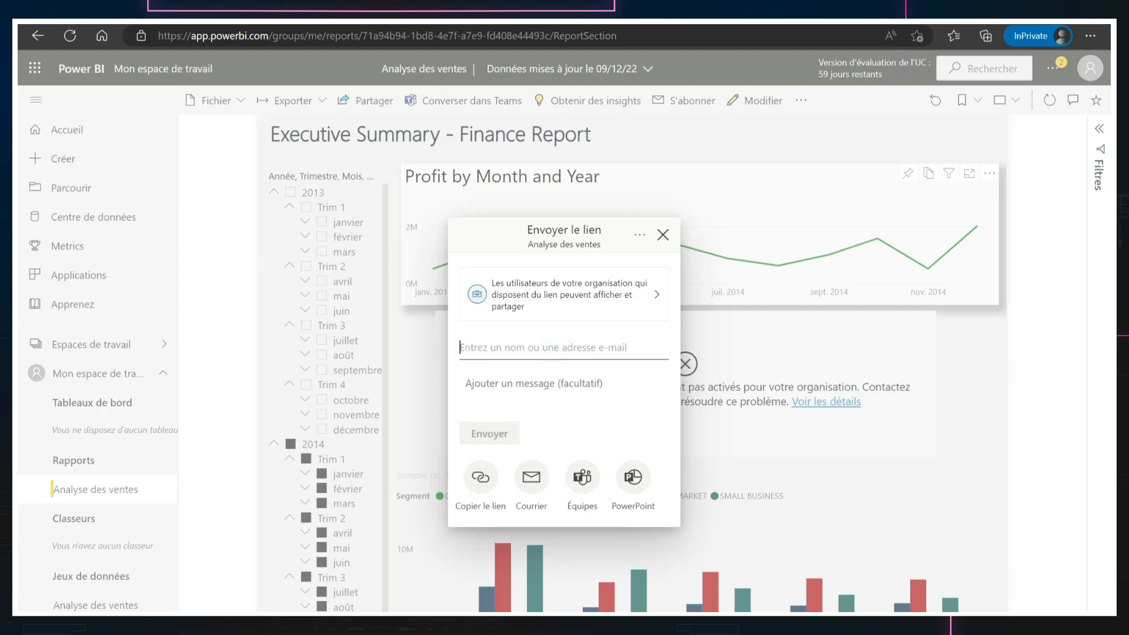
text(a)
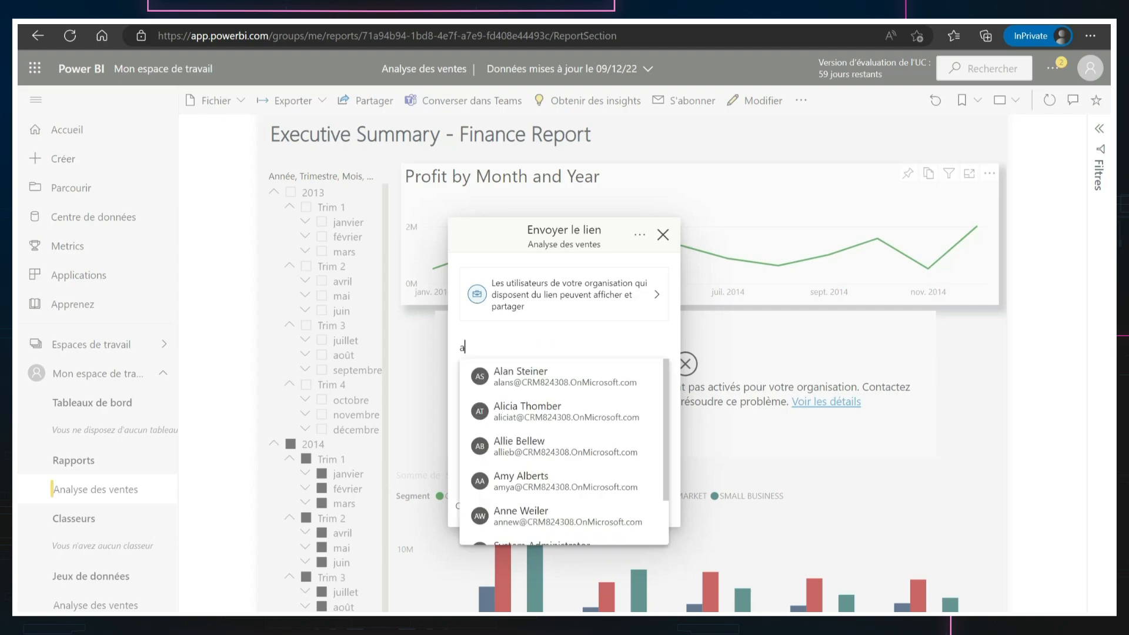
click(558, 382)
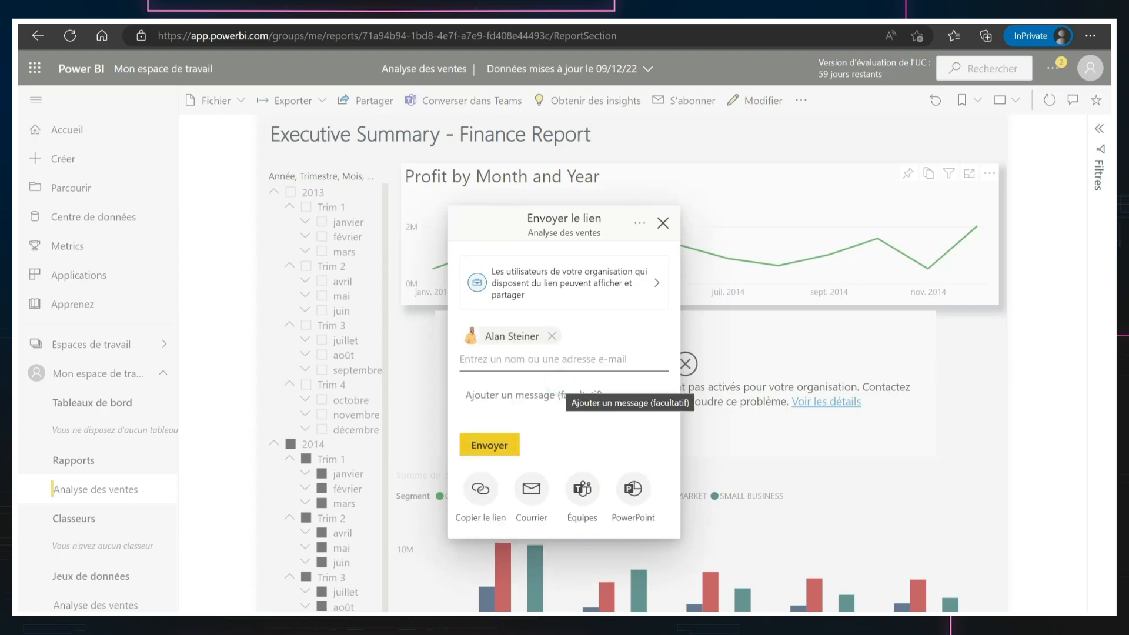
click(492, 448)
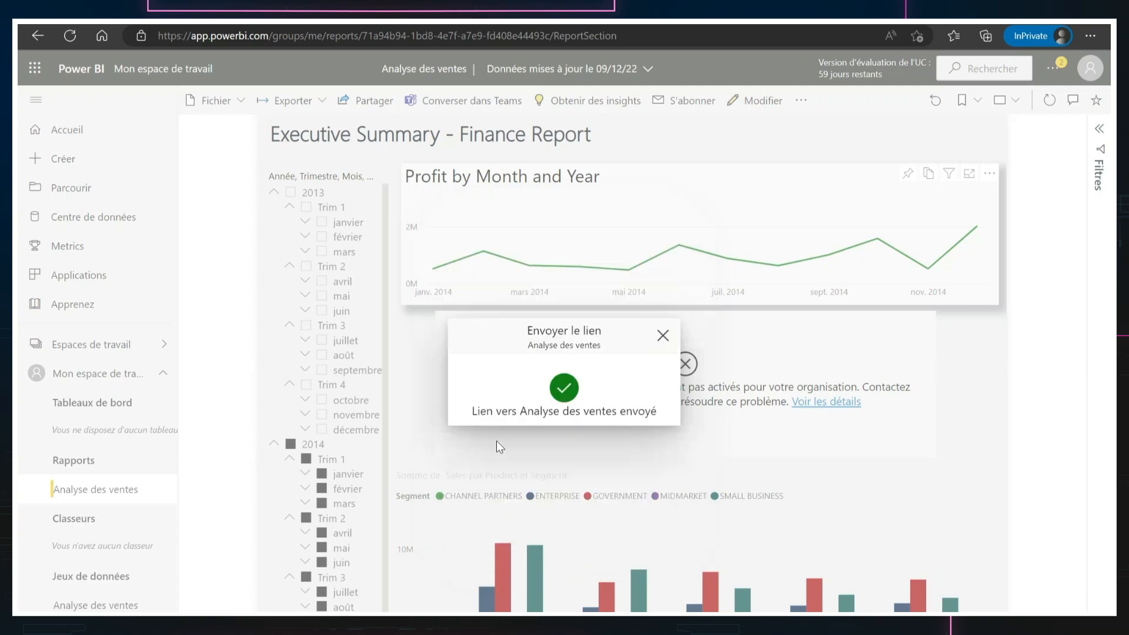
click(664, 336)
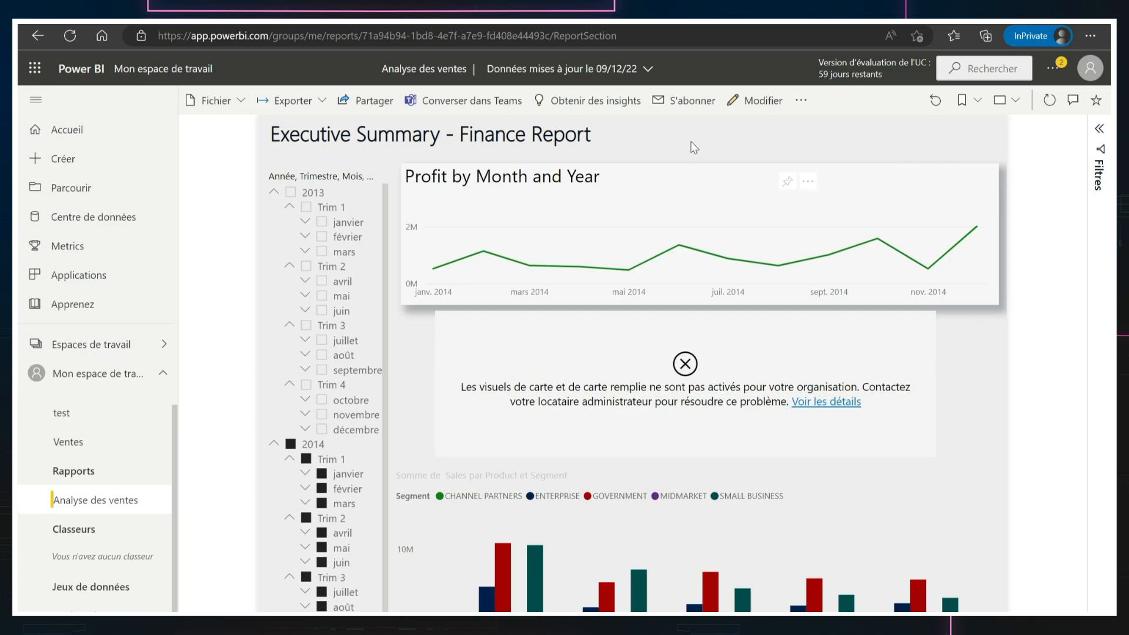
Switch the report to edit mode and save it
click(751, 101)
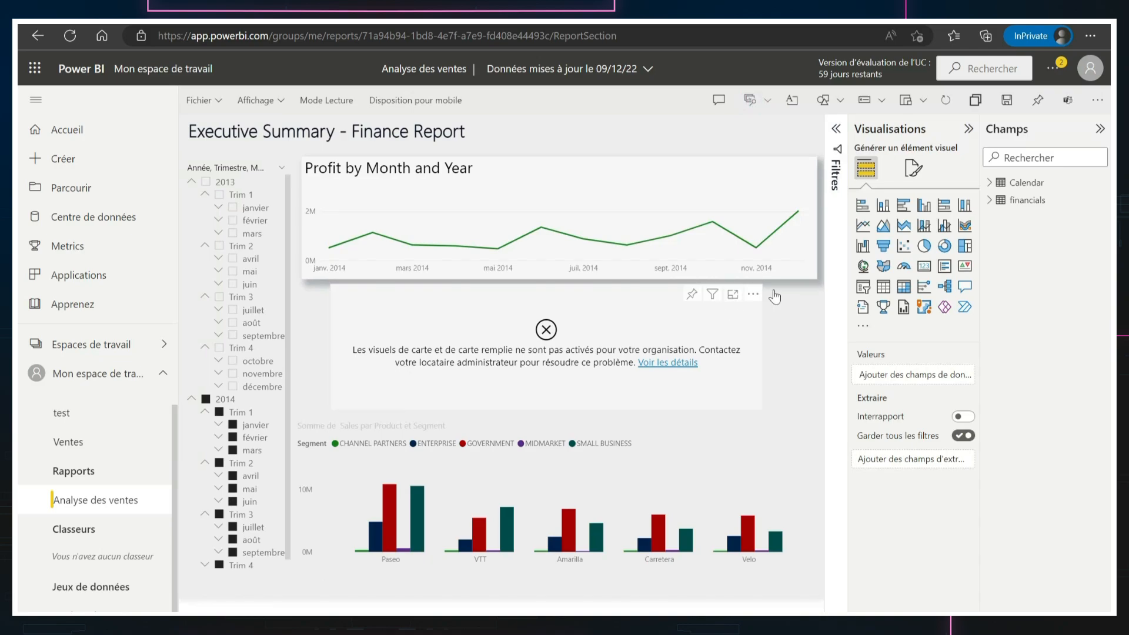
mouse_move(742, 196)
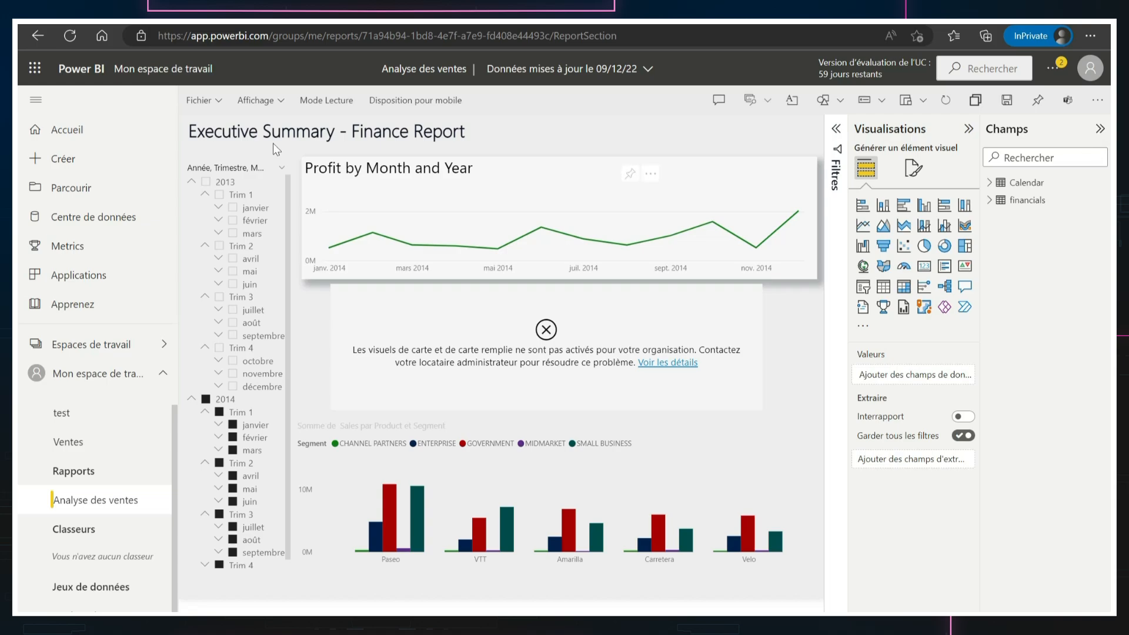
click(217, 101)
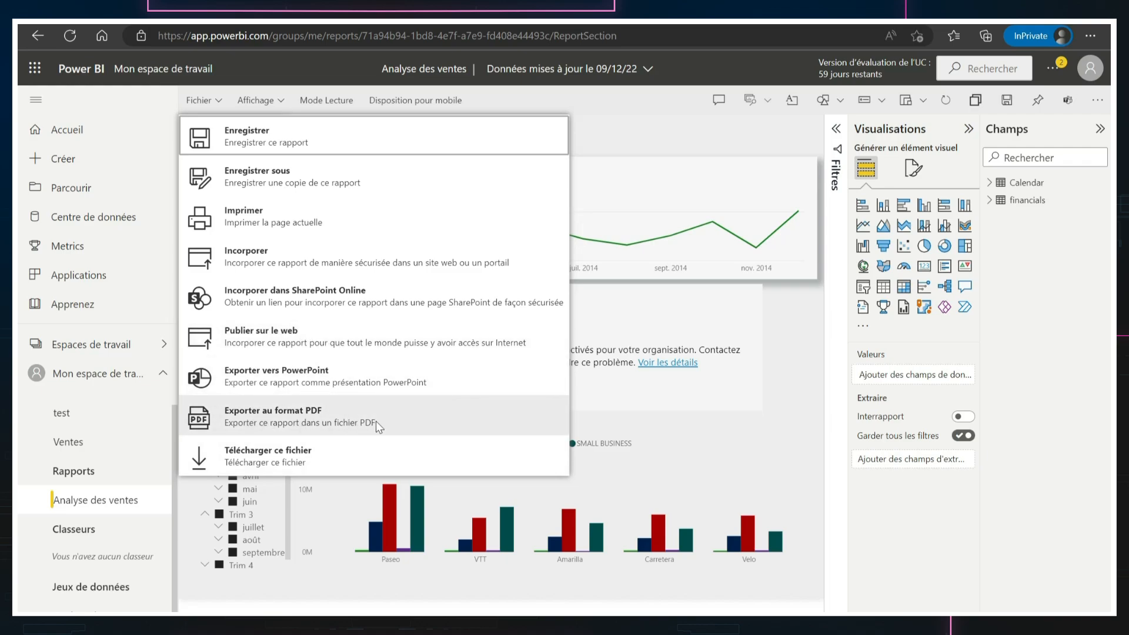
click(291, 149)
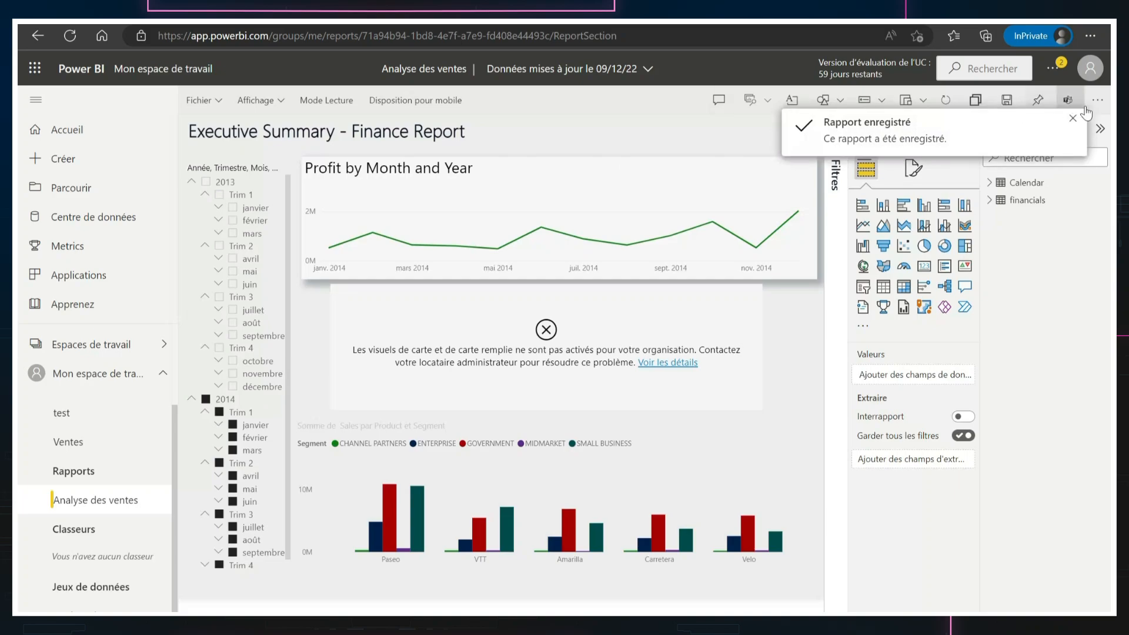
click(1078, 118)
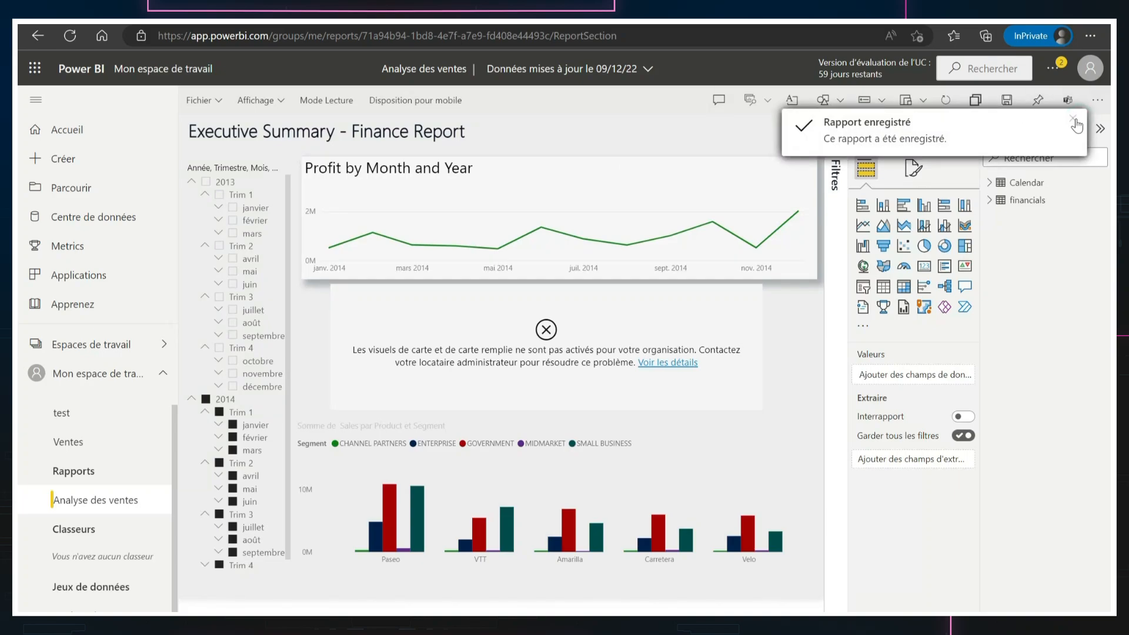
Pin the whole report page to a new dashboard named "Mes ventes" and open that dashboard
click(1038, 100)
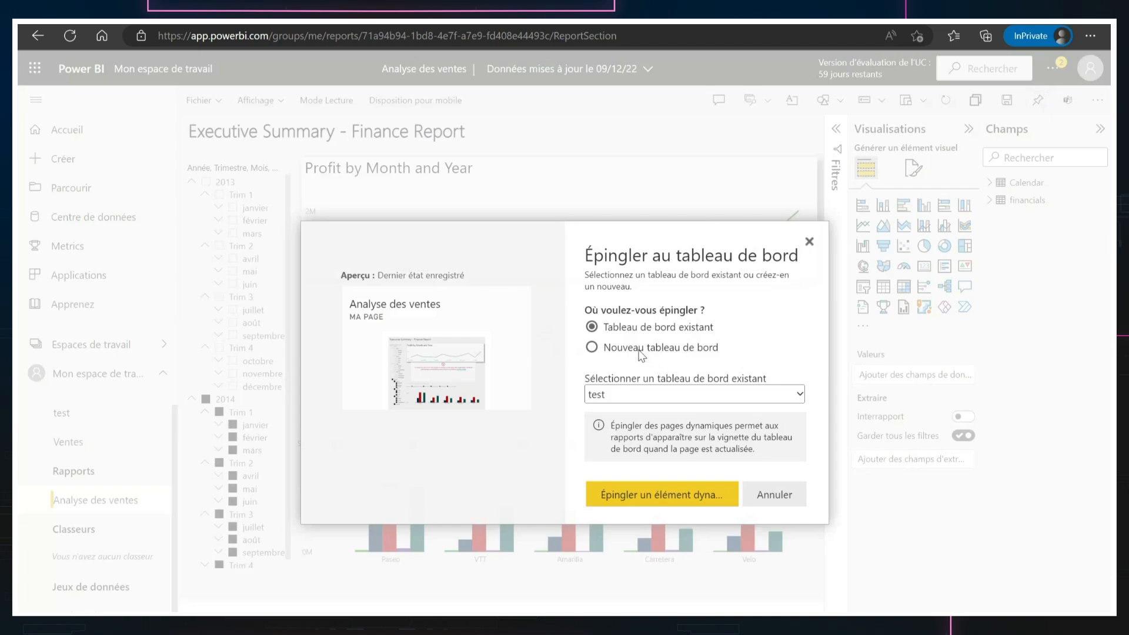
click(639, 351)
click(627, 395)
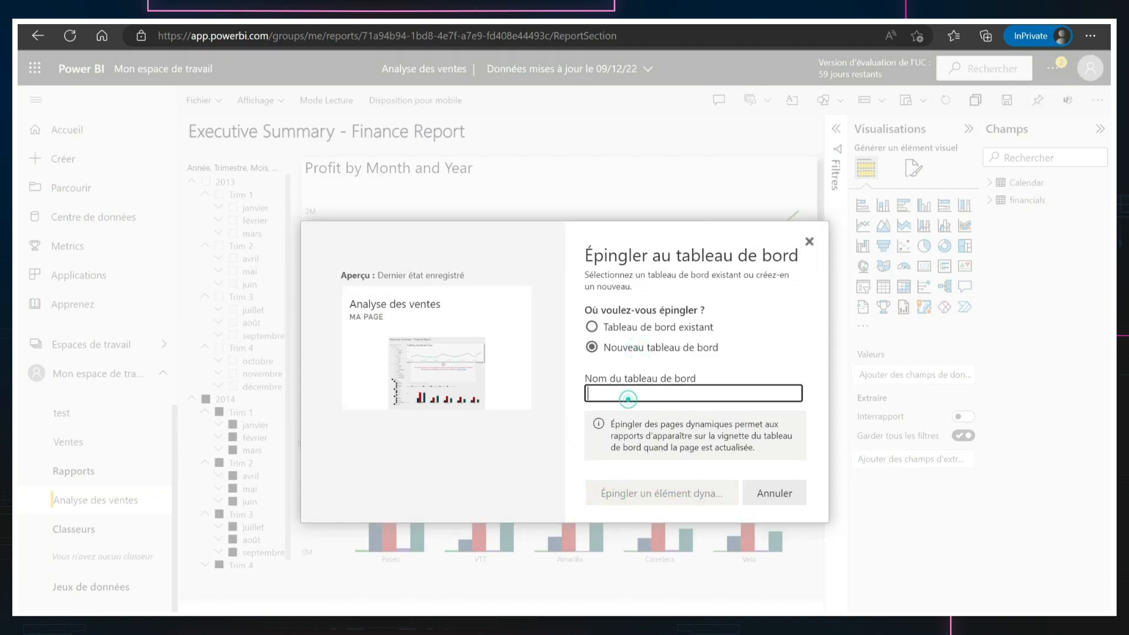
text(Mes ventes)
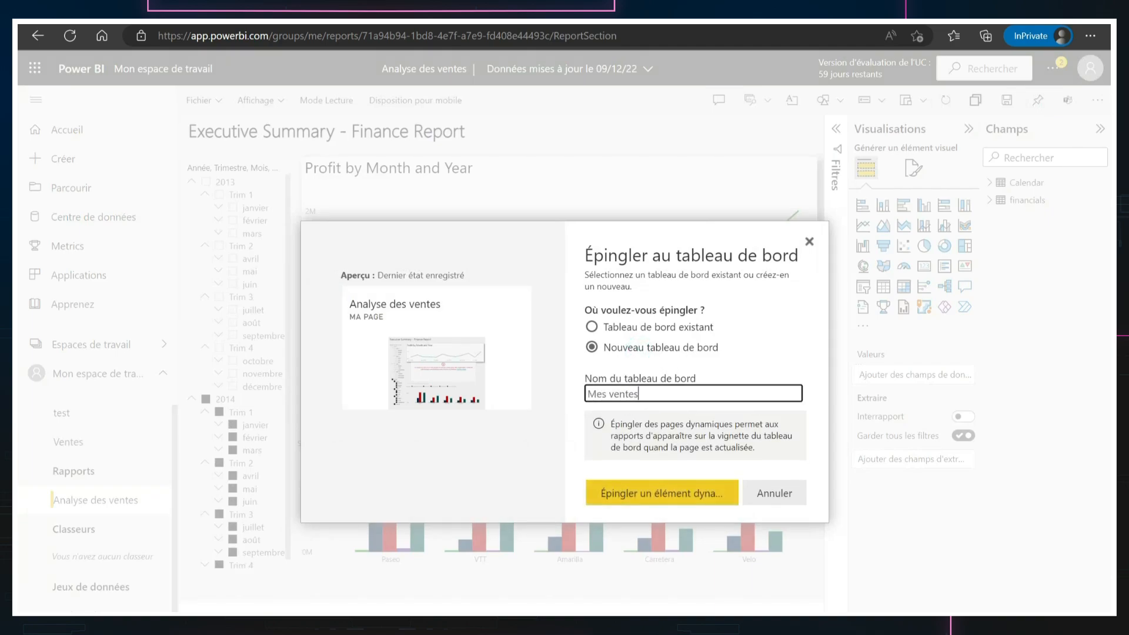
click(663, 491)
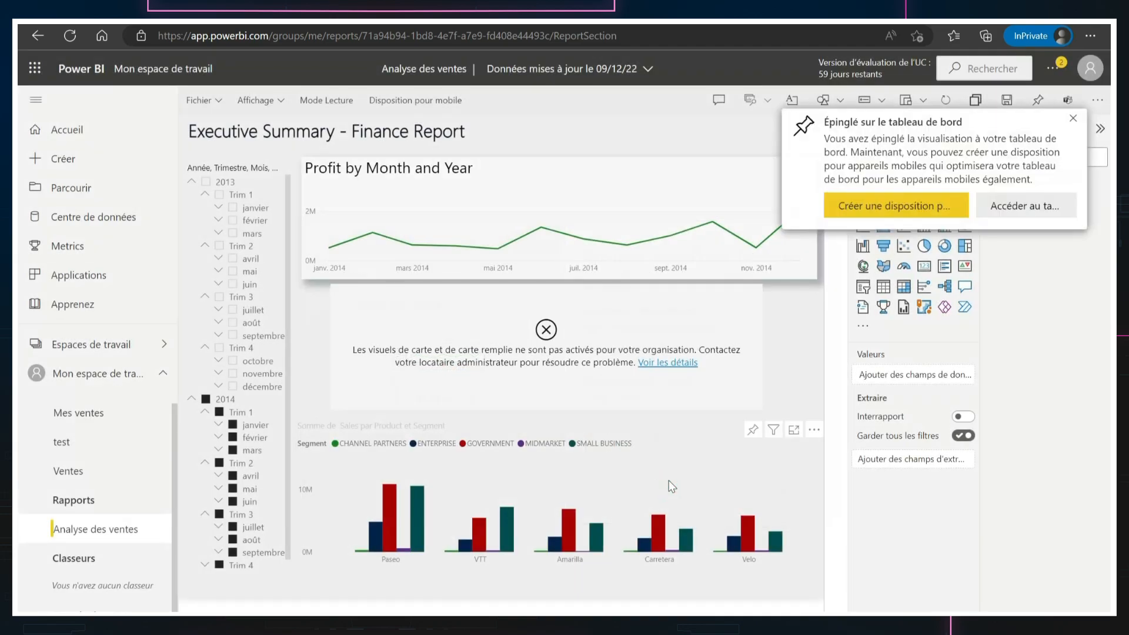
click(991, 207)
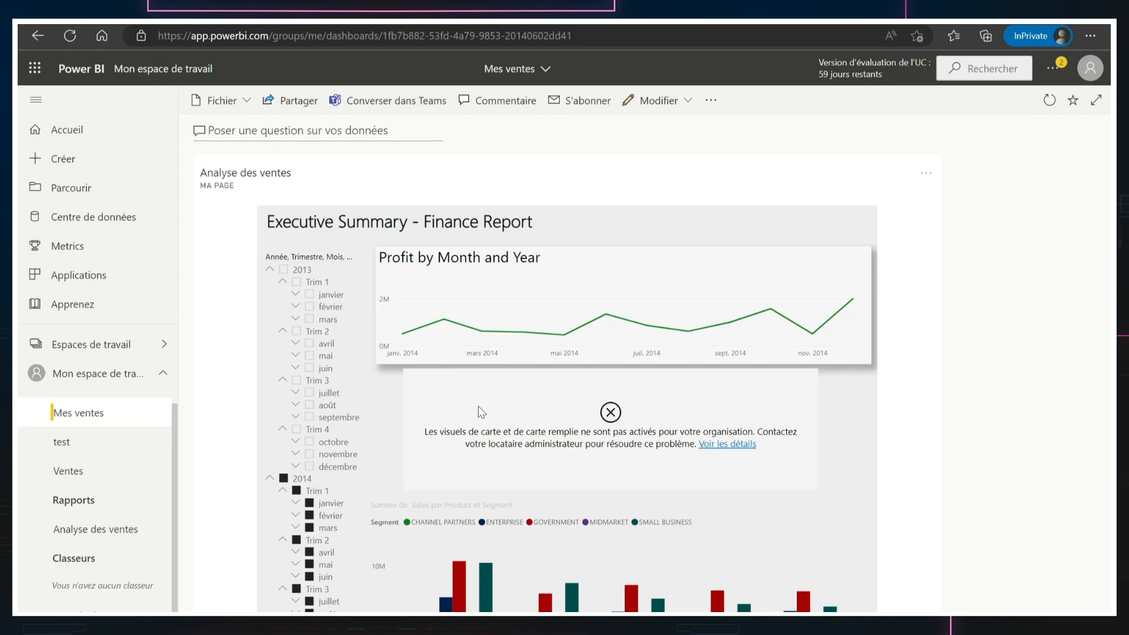
Open the report from its dashboard tile and pin the Profit by Month and Year chart to Mes ventes, using the destination theme
click(478, 405)
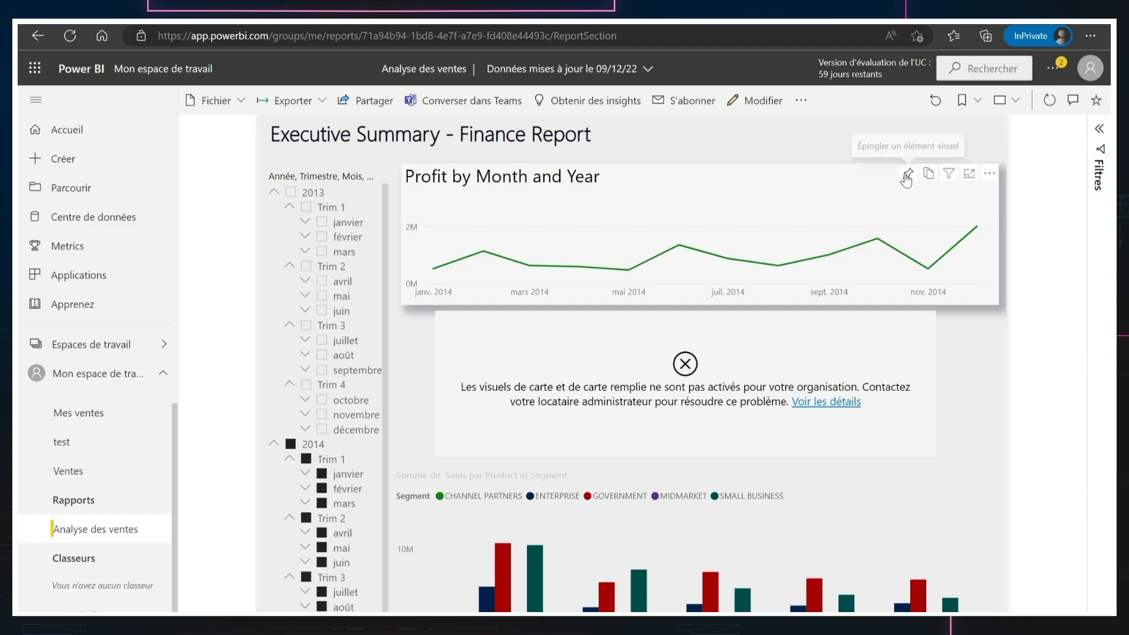
click(907, 174)
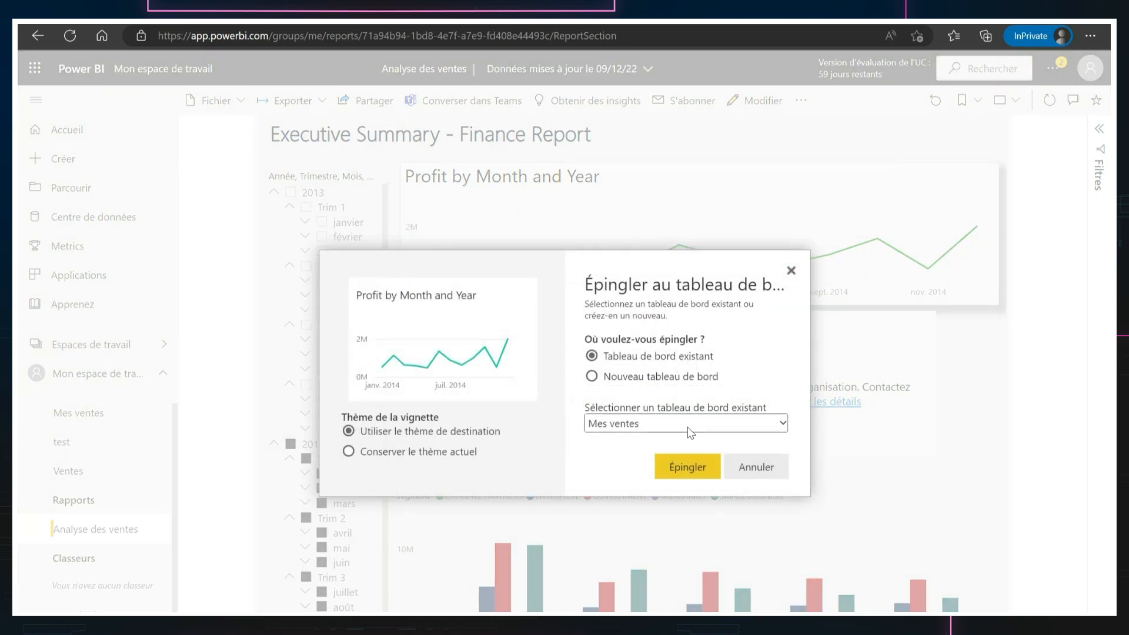
click(687, 467)
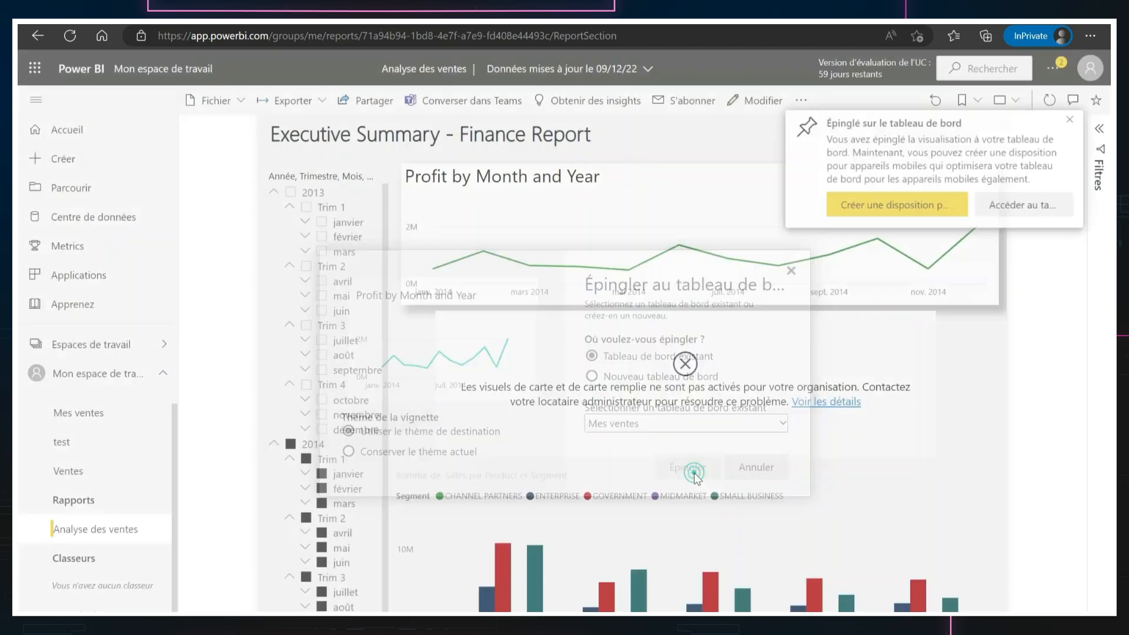
Return to the Mes ventes dashboard and examine the pinned report page and the separate Profit by Month and Year tile
click(1026, 206)
scroll(732, 347, down, 1)
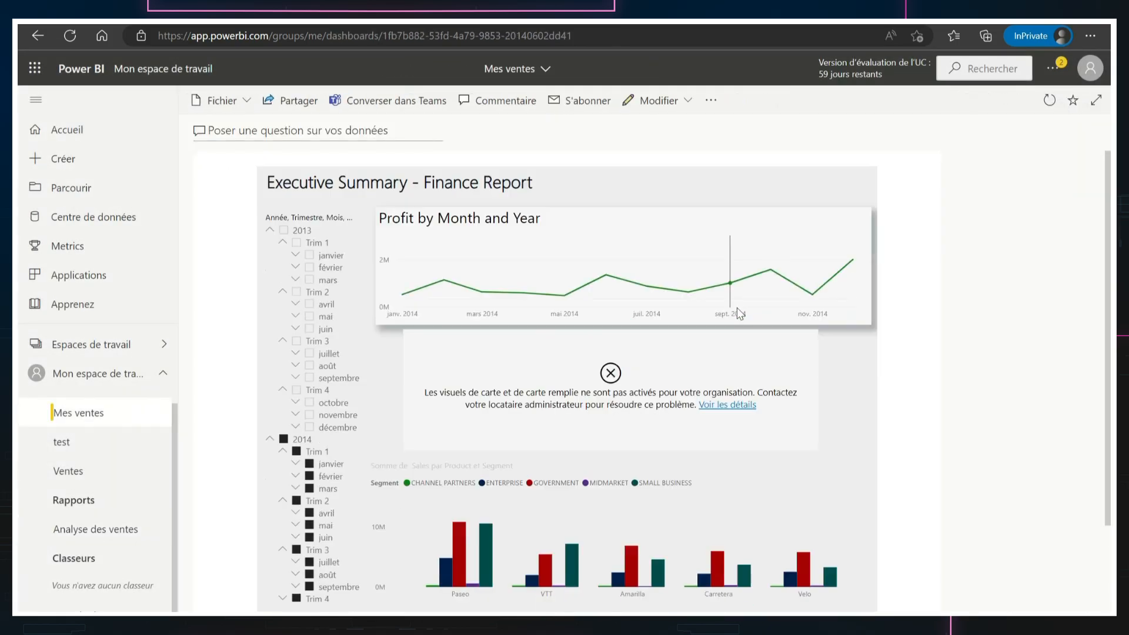
scroll(736, 308, down, 4)
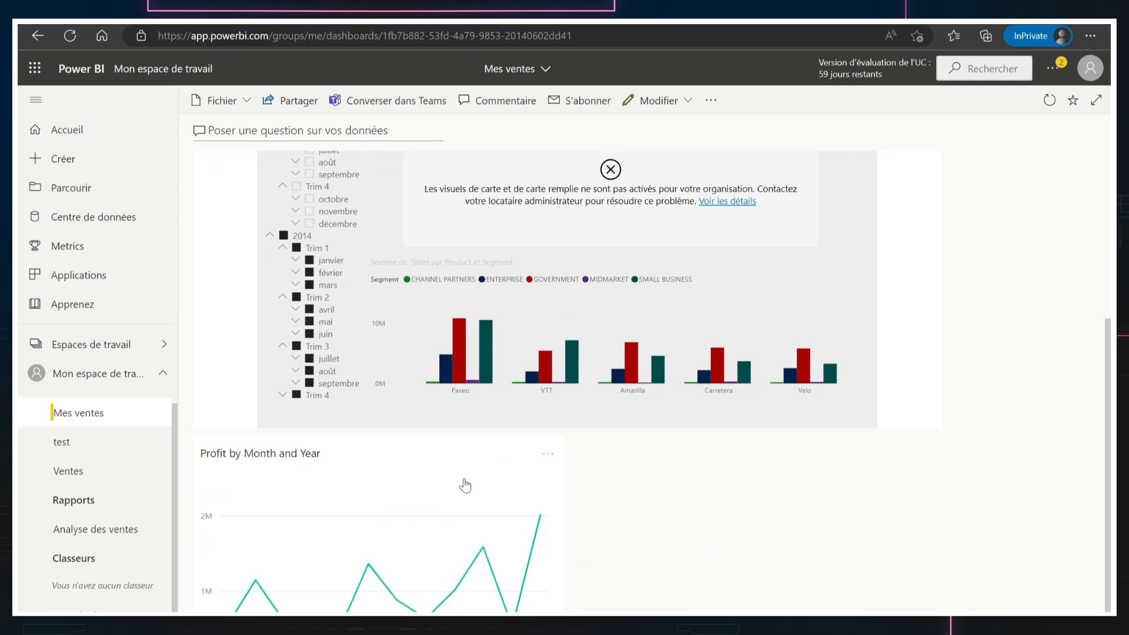
scroll(756, 532, up, 1)
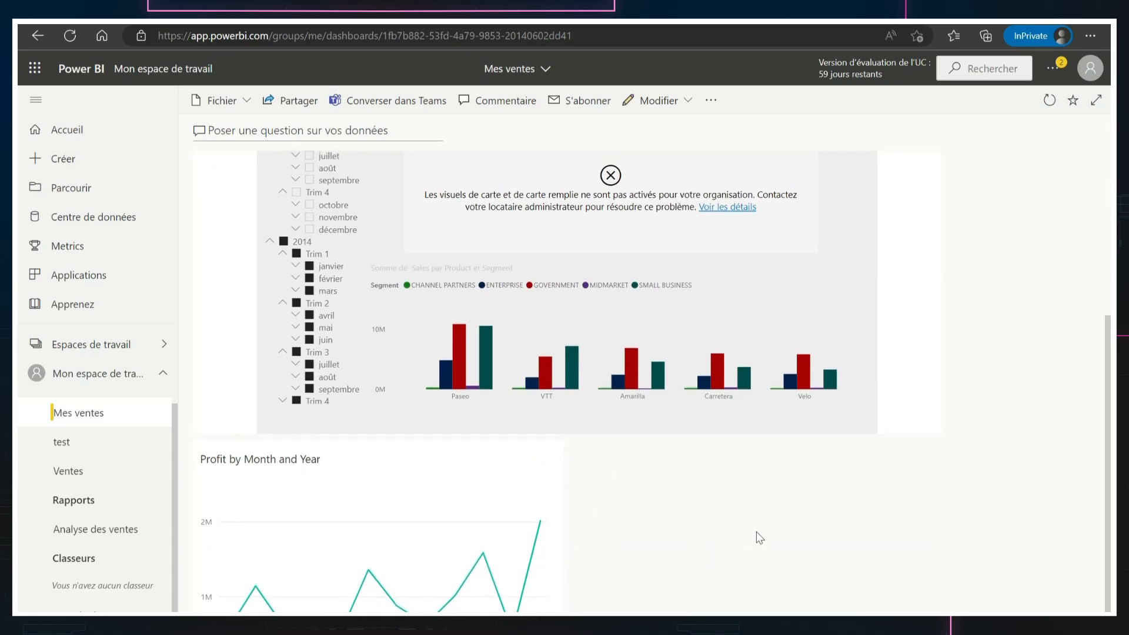
scroll(756, 531, up, 4)
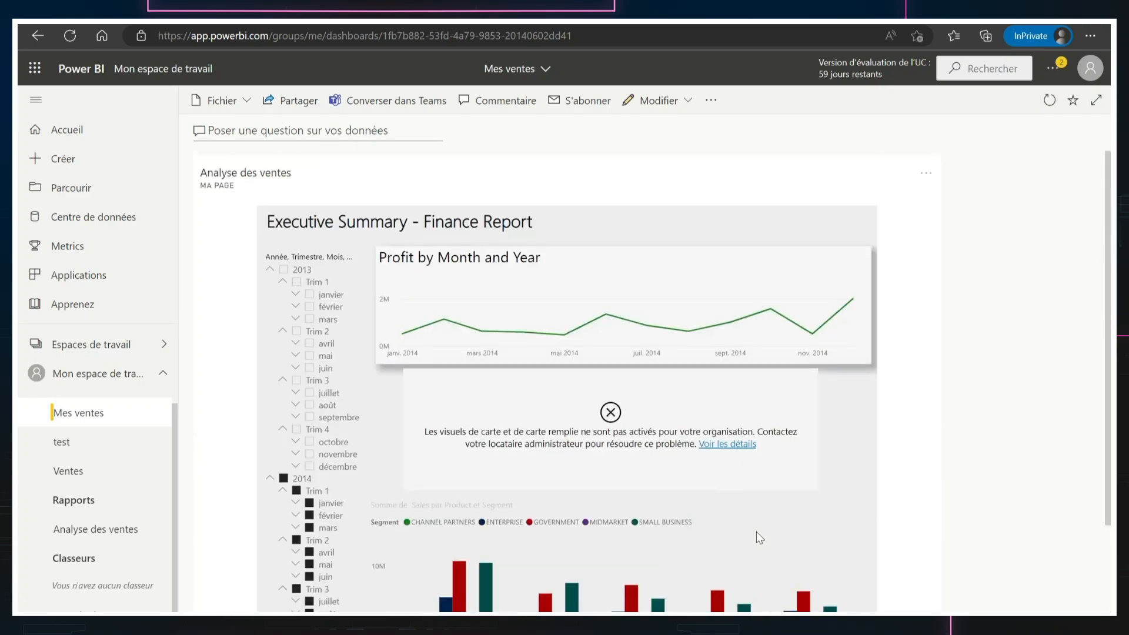
Ask the Mes ventes dashboard's Q&A the suggested question "what is the total units sold by country"
scroll(756, 532, down, 4)
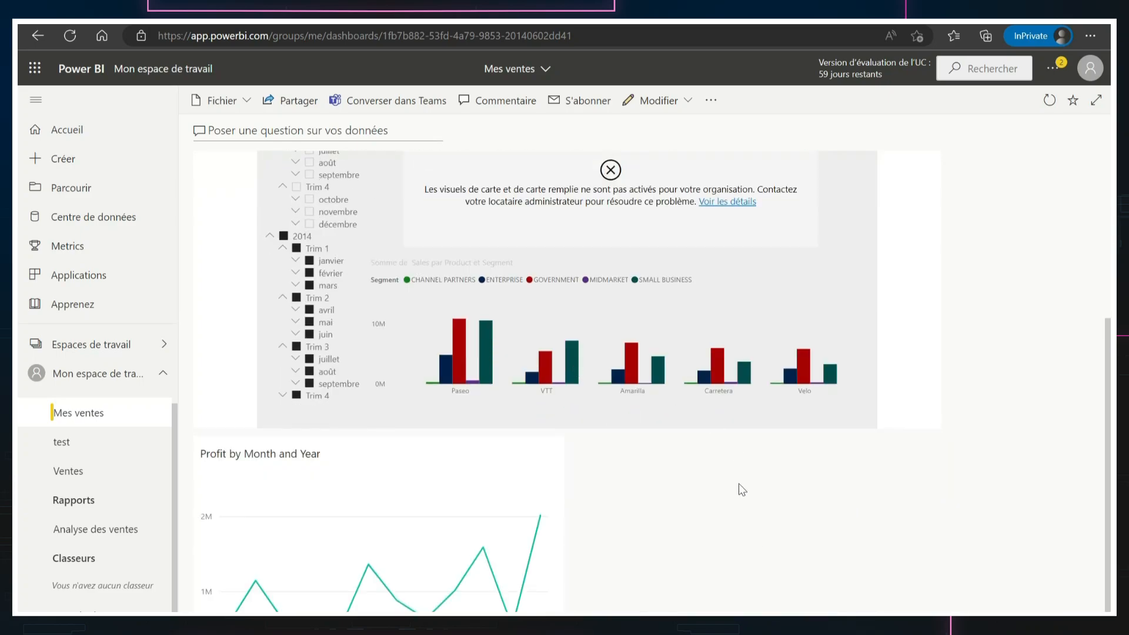
scroll(739, 483, up, 4)
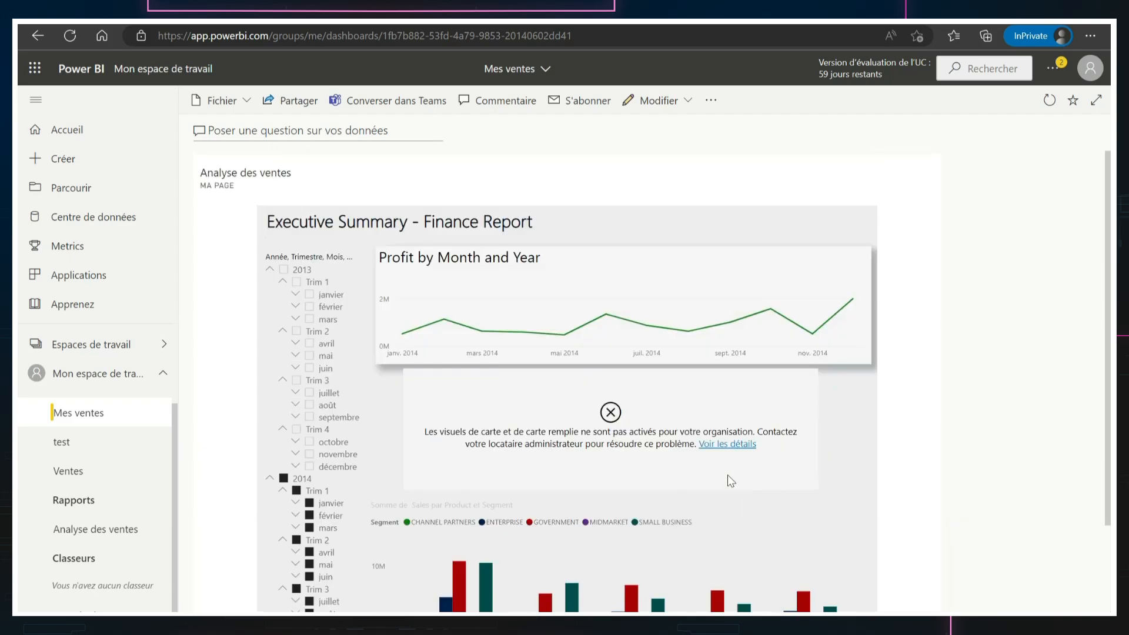
click(288, 131)
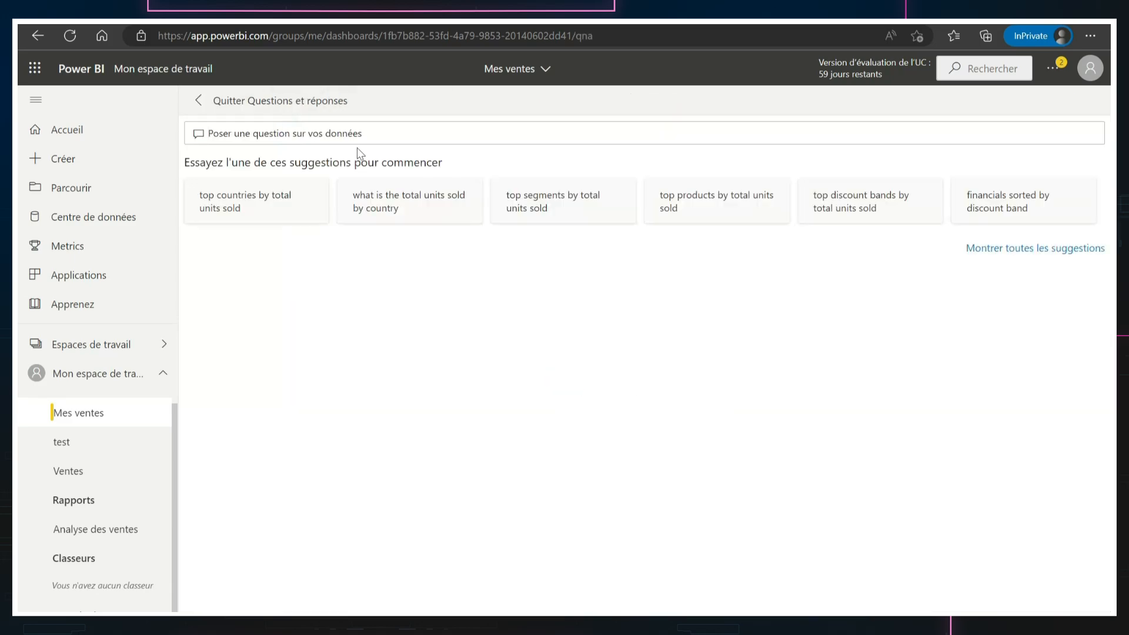
click(394, 200)
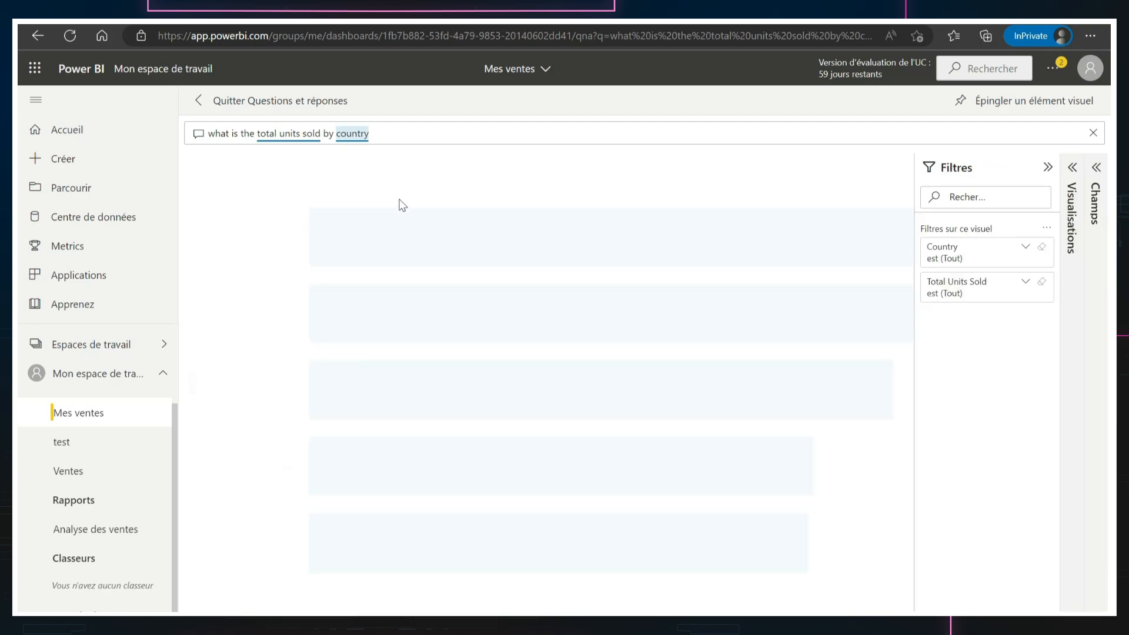
Extend the question with "by calendar date" to break down the total units sold by country over time
mouse_move(578, 458)
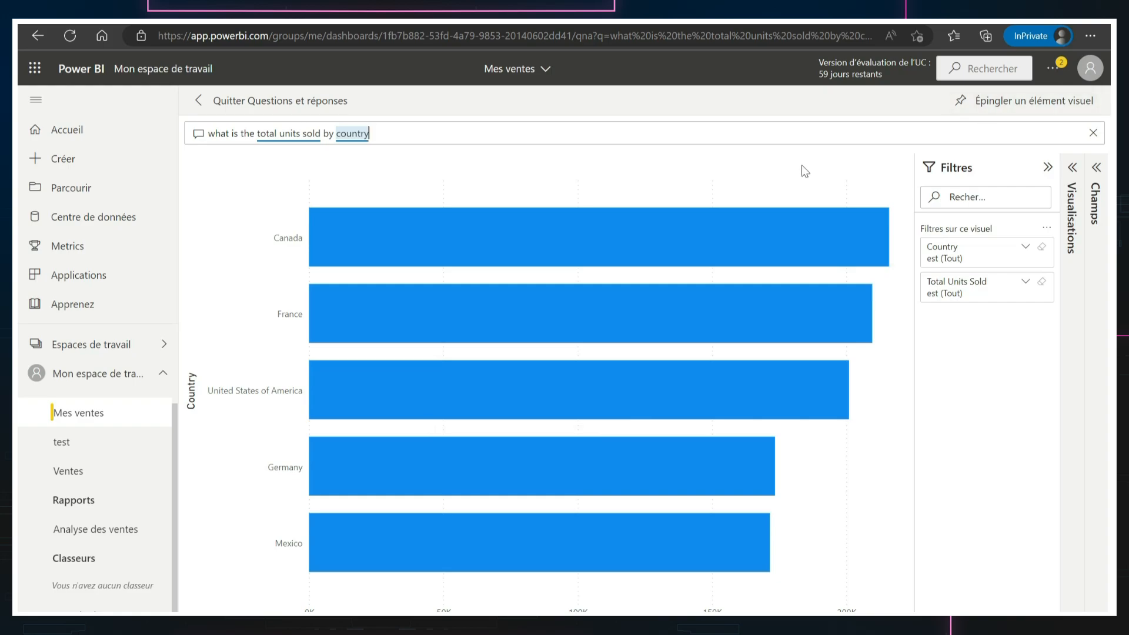
text(by)
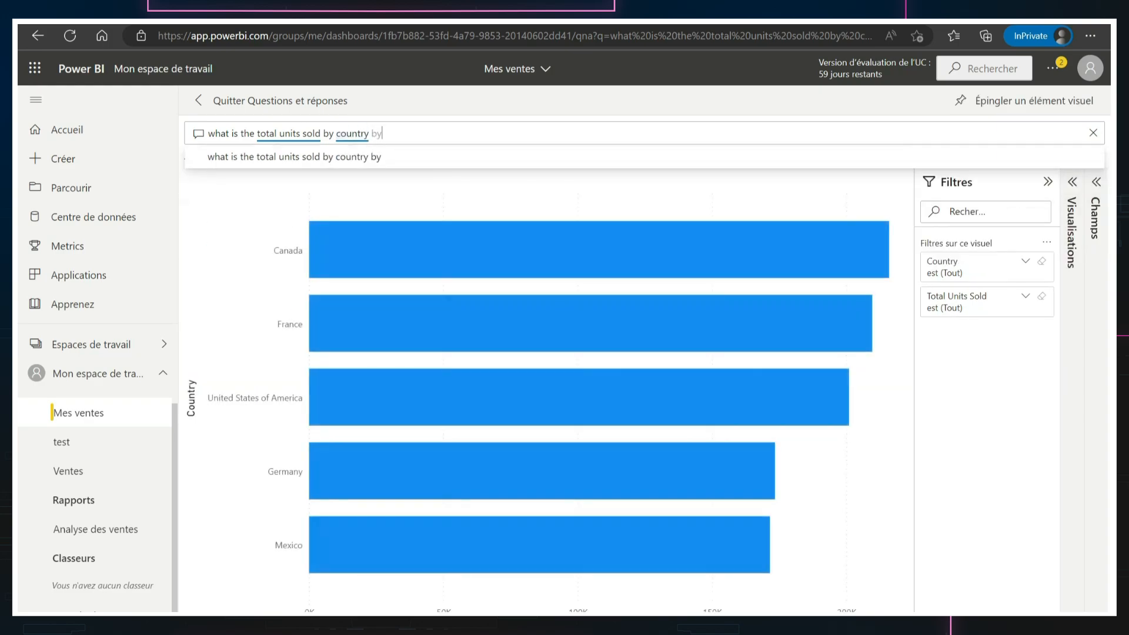
text( dat)
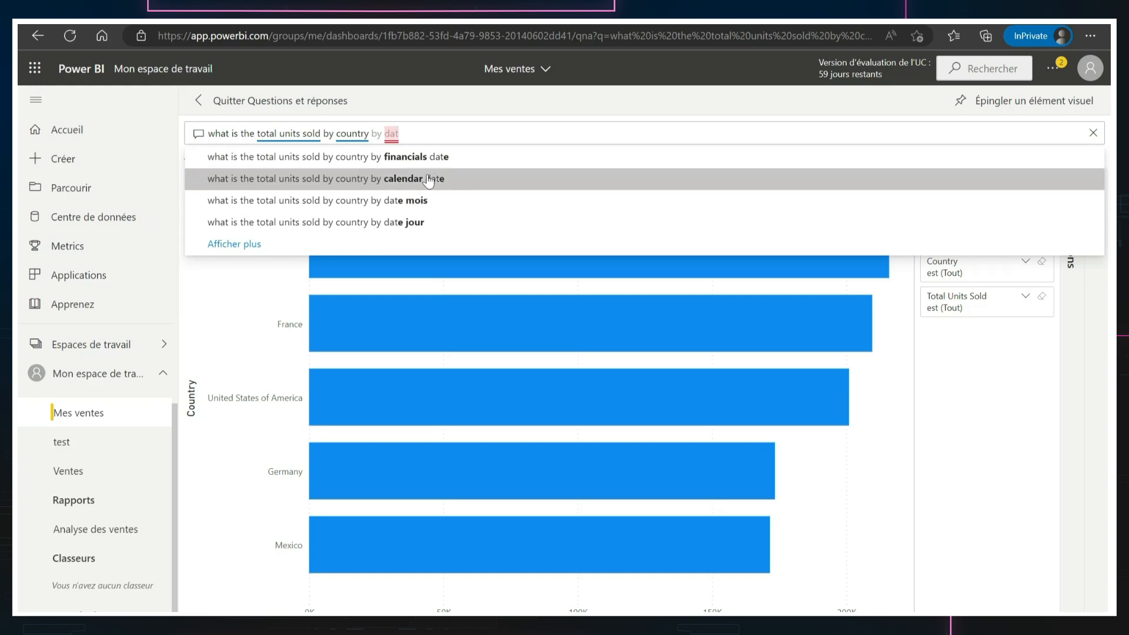
click(429, 178)
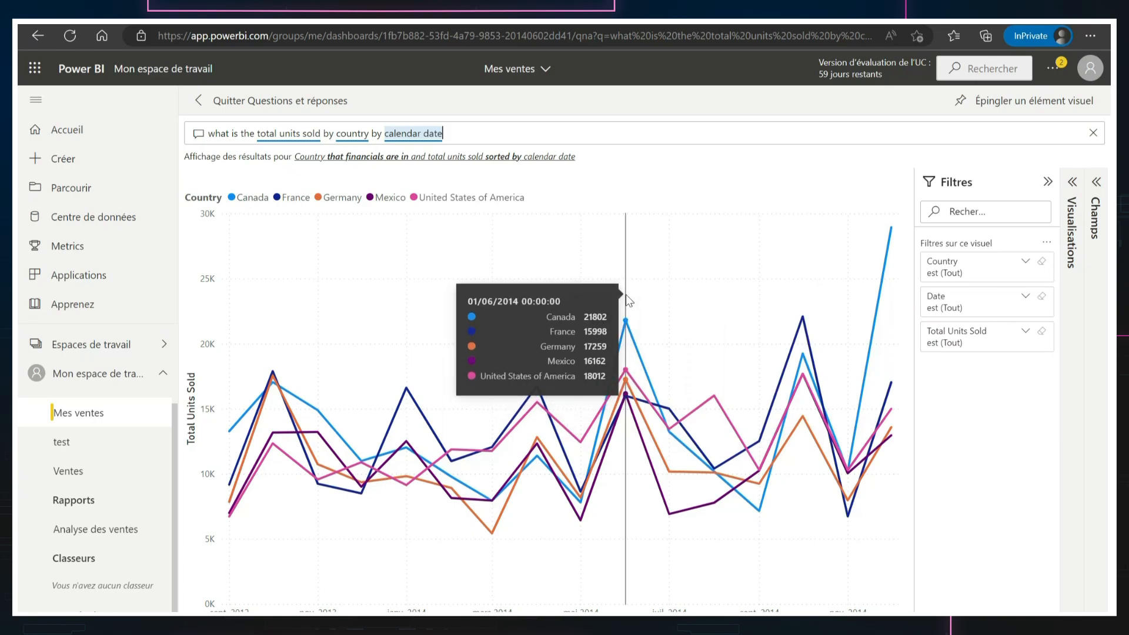
Pin the Q&A line chart to the existing Mes ventes dashboard and go to that dashboard to view its tiles
click(1016, 97)
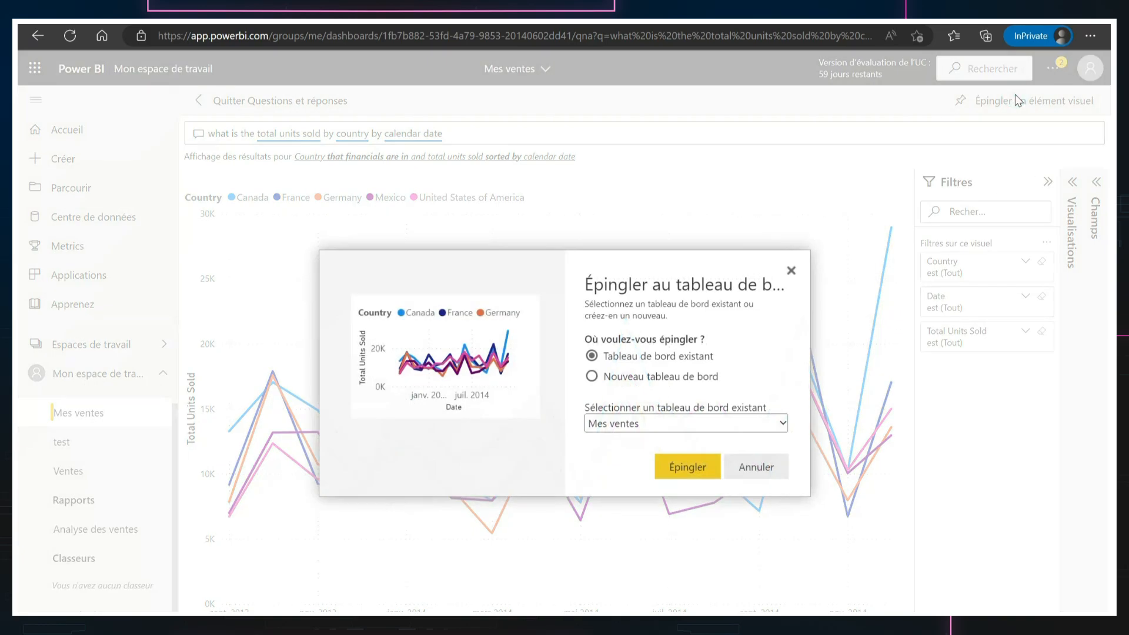
click(682, 469)
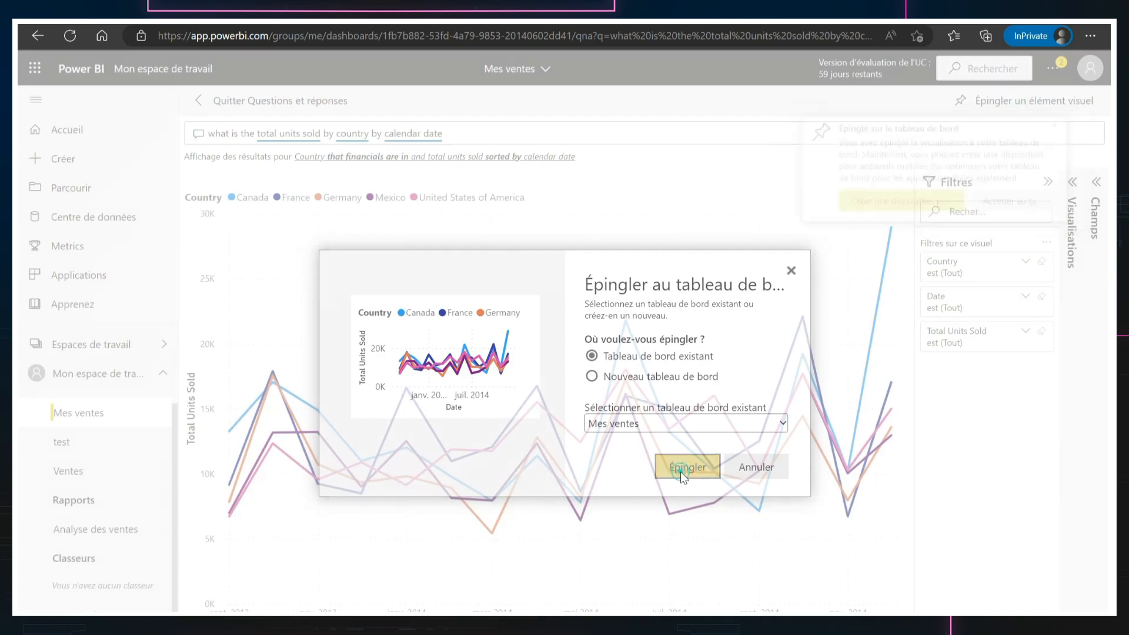
click(1051, 202)
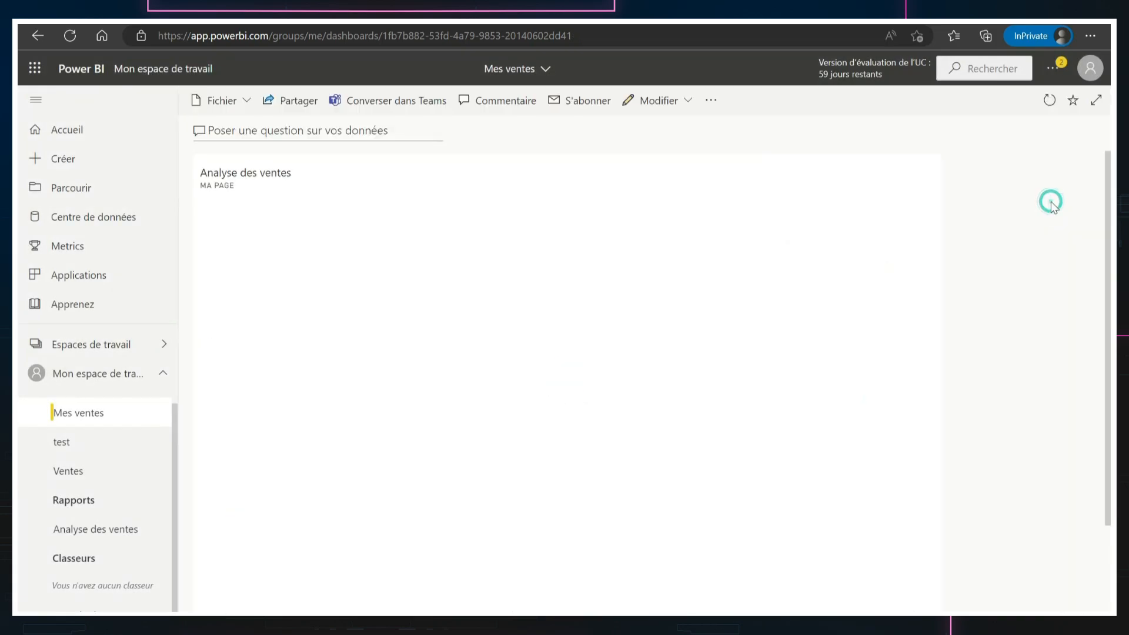
scroll(780, 479, down, 5)
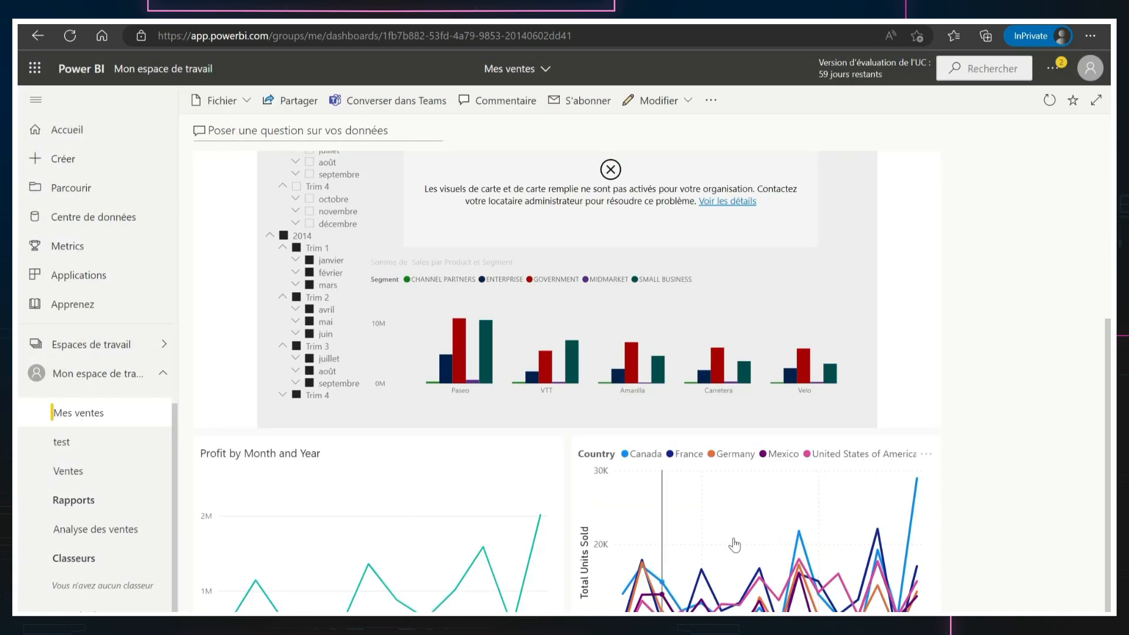
scroll(950, 280, up, 4)
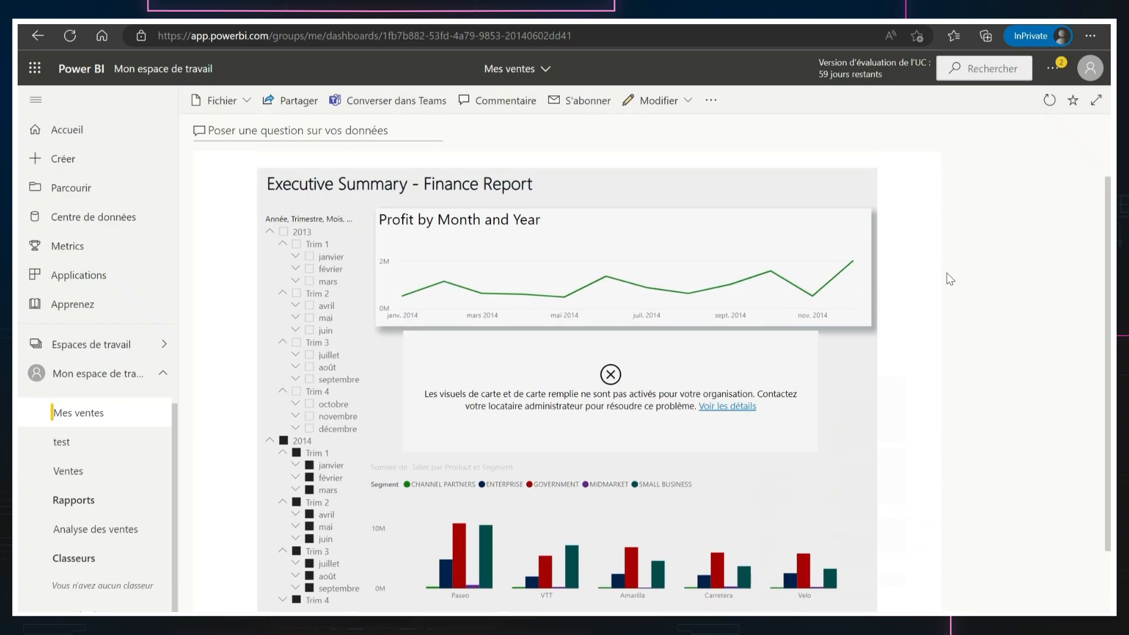
scroll(950, 279, down, 3)
scroll(950, 279, up, 4)
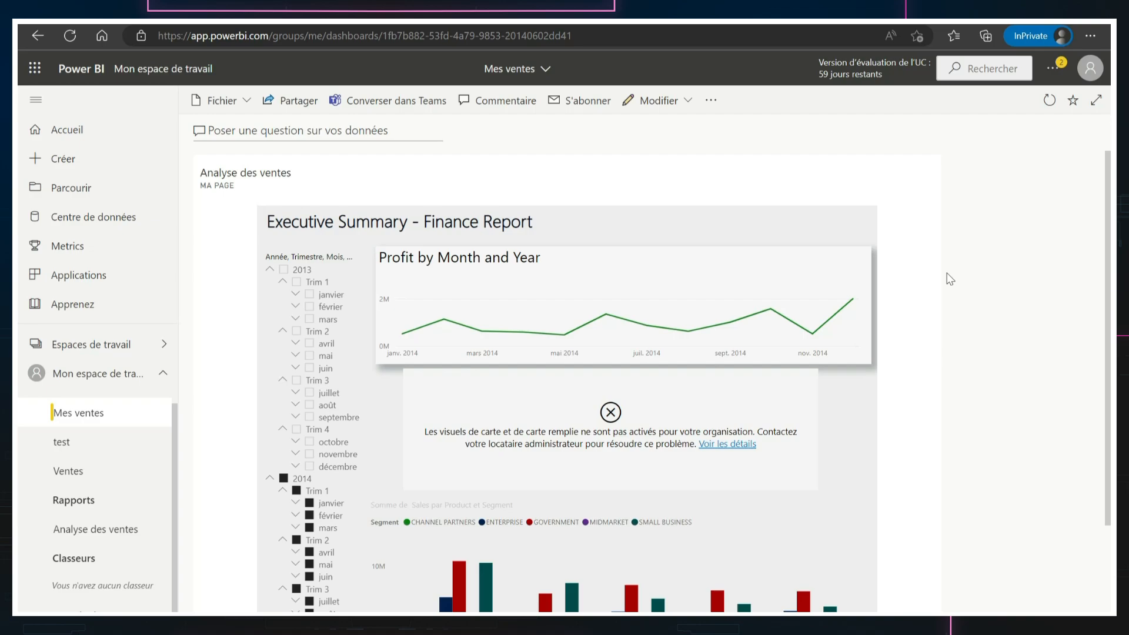
Create a new scorecard in Metrics and name its first metric "Ventes"
click(70, 247)
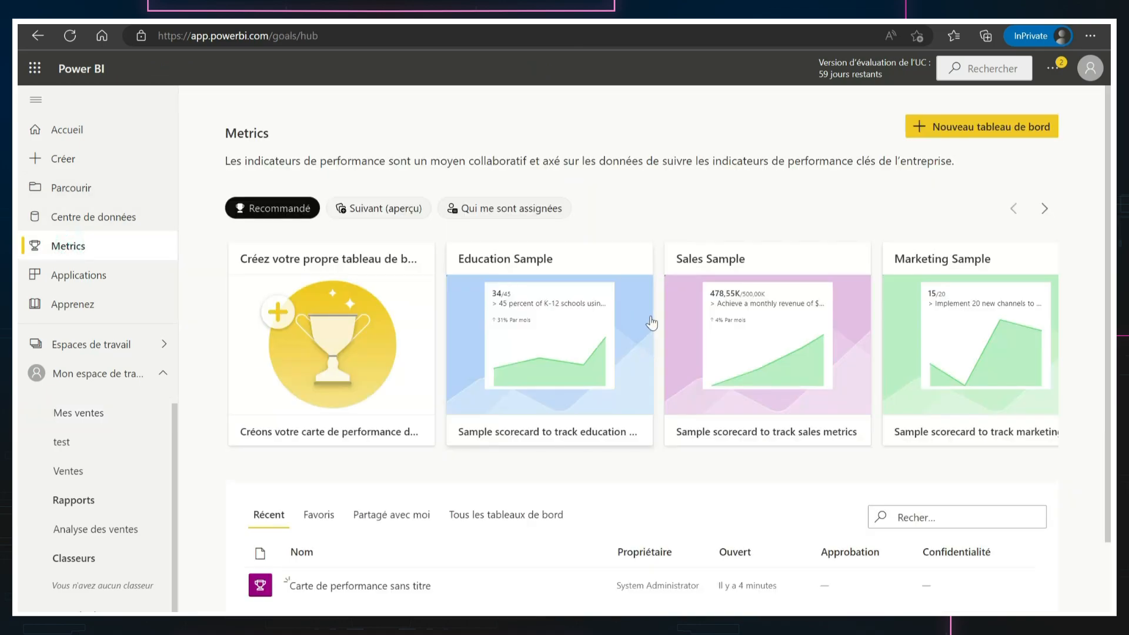
scroll(536, 399, down, 2)
scroll(537, 398, up, 2)
click(969, 131)
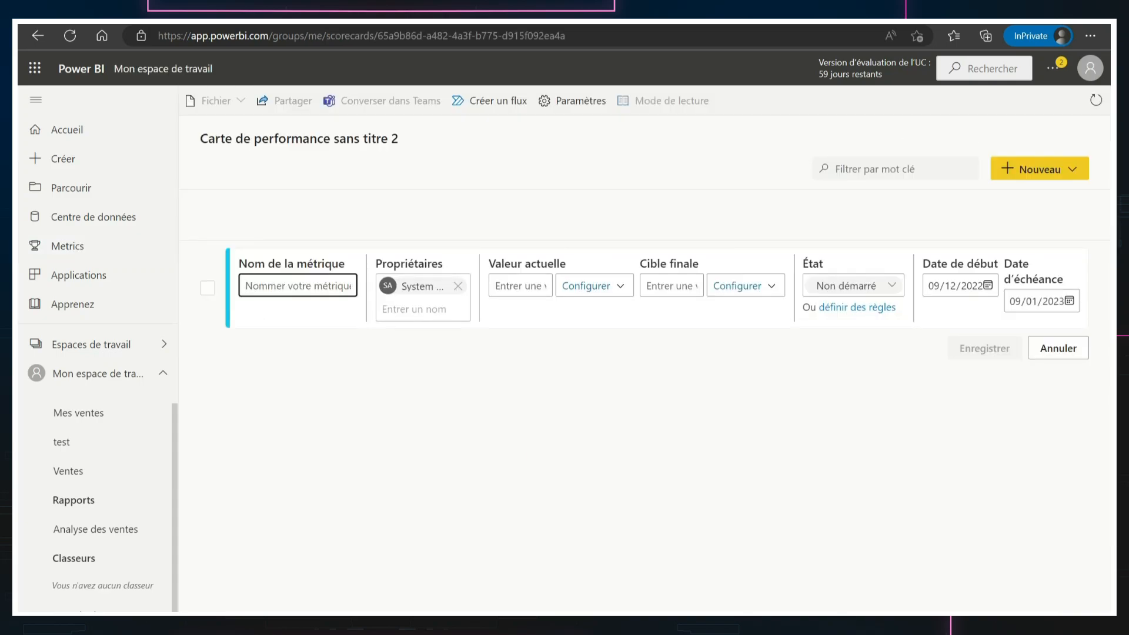
text(Venete)
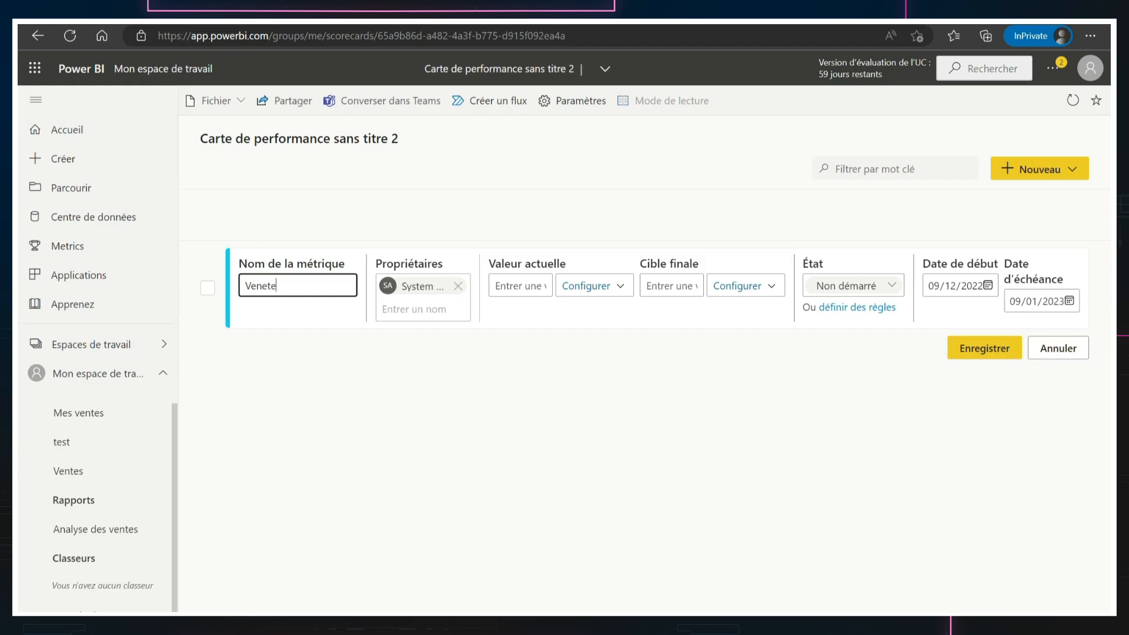
key(BackSpace)
key(BackSpace)
text(tes)
Connect the metric's current value to the November 2014 point of Profit by Month and Year in Analyse des ventes, tracking only that data point
click(519, 287)
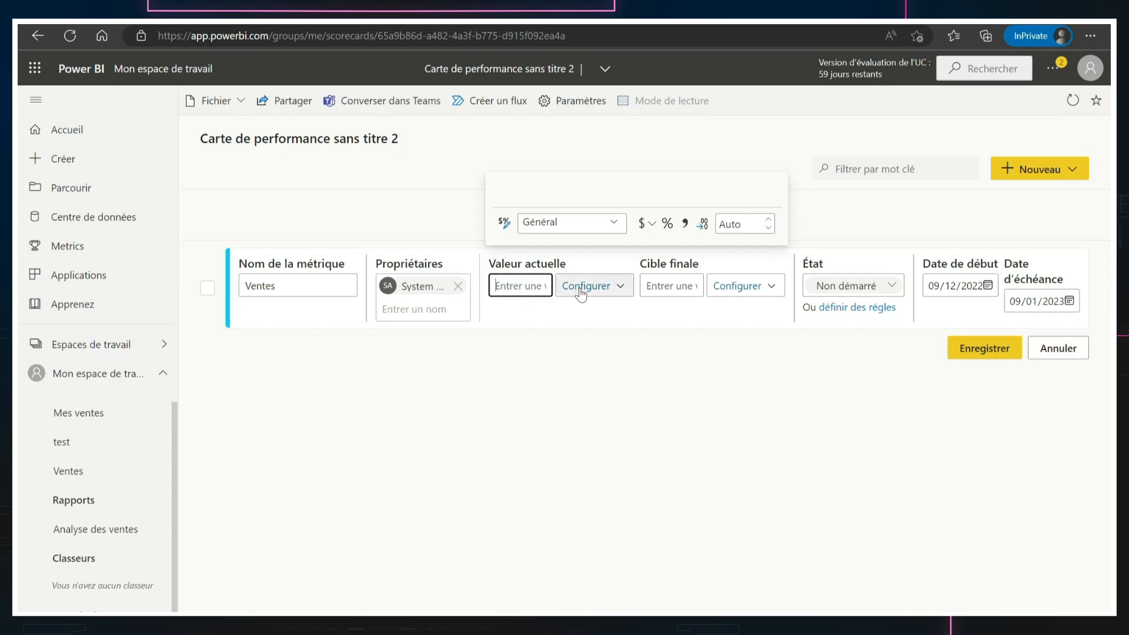
click(605, 286)
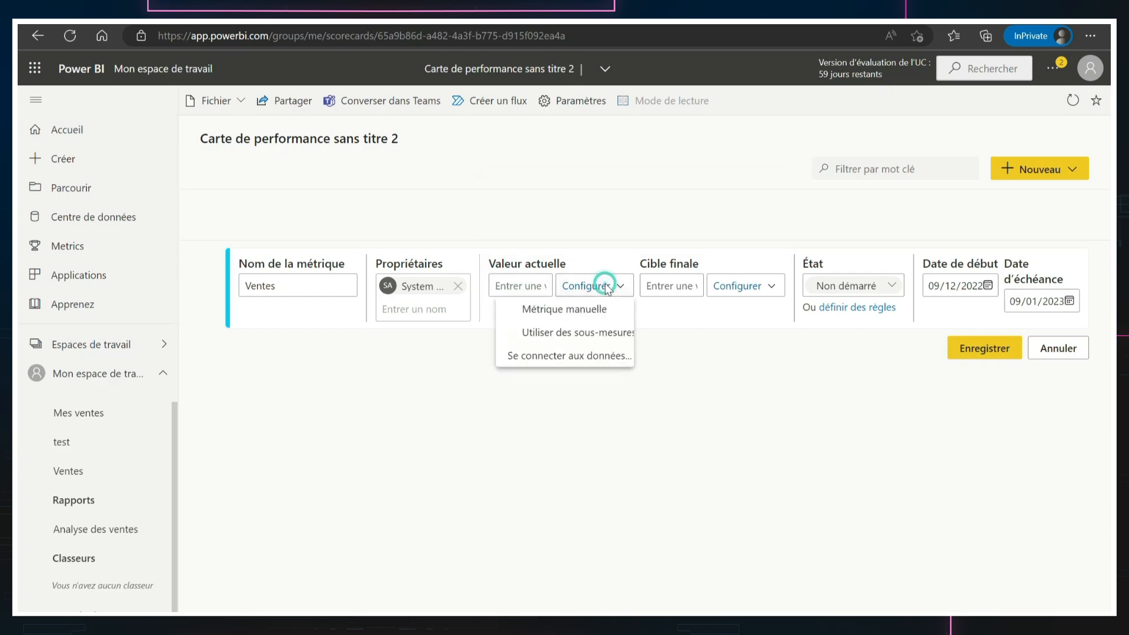
click(573, 354)
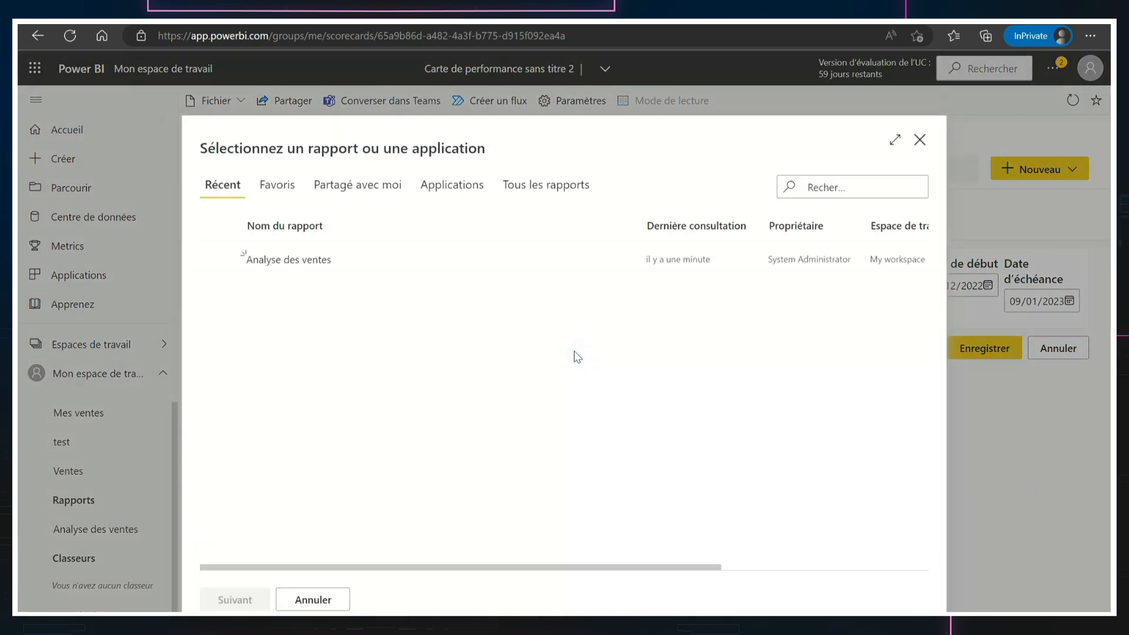
click(293, 262)
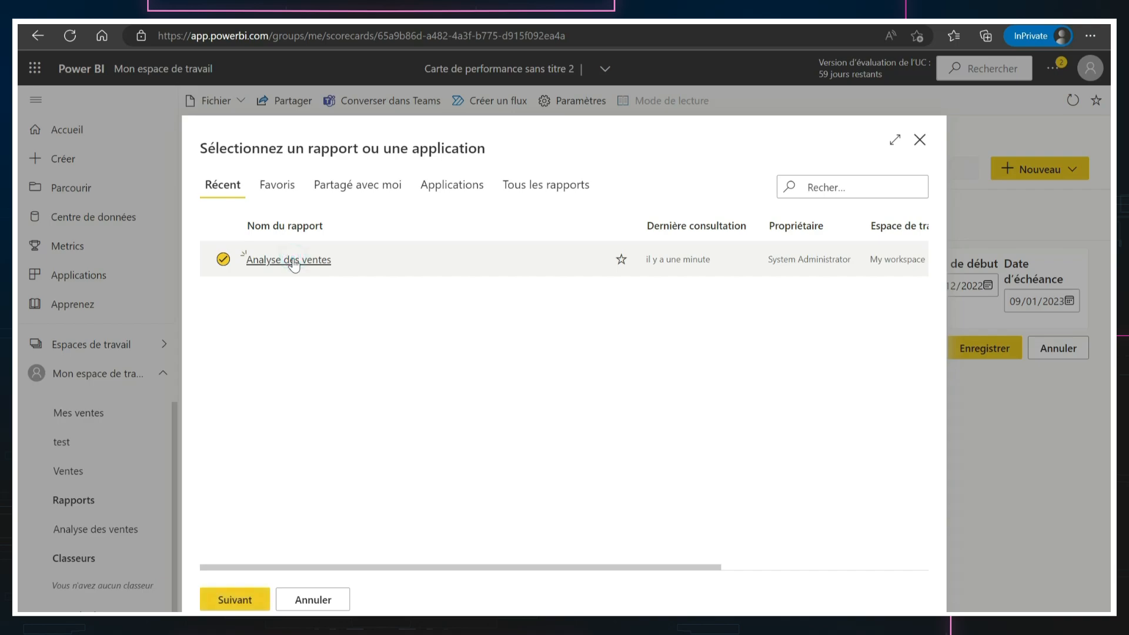
click(252, 601)
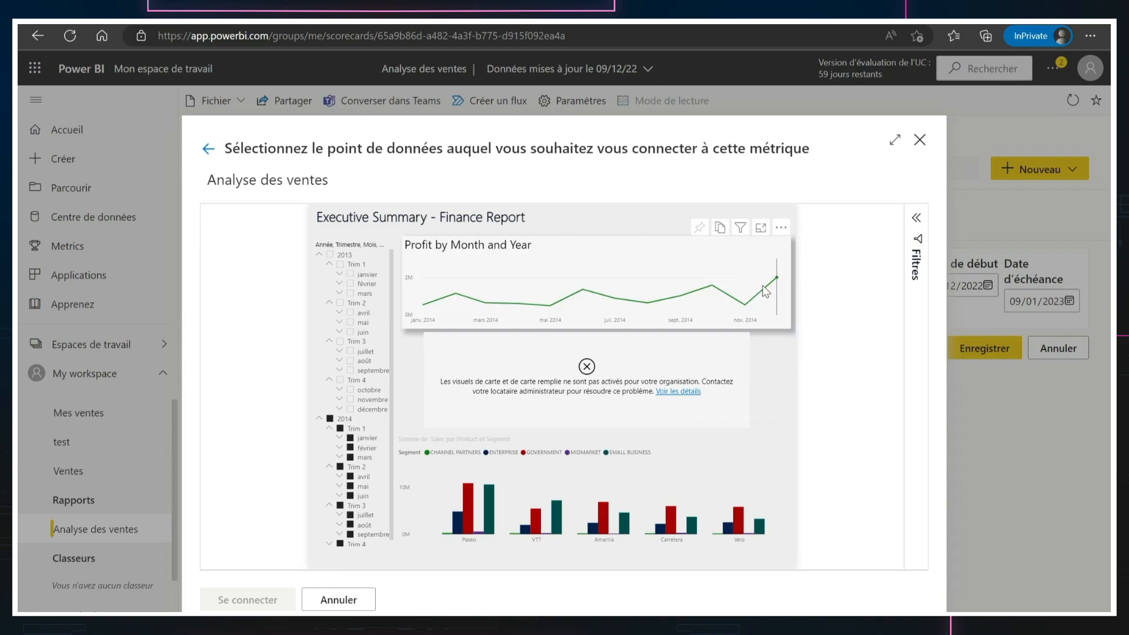
click(743, 308)
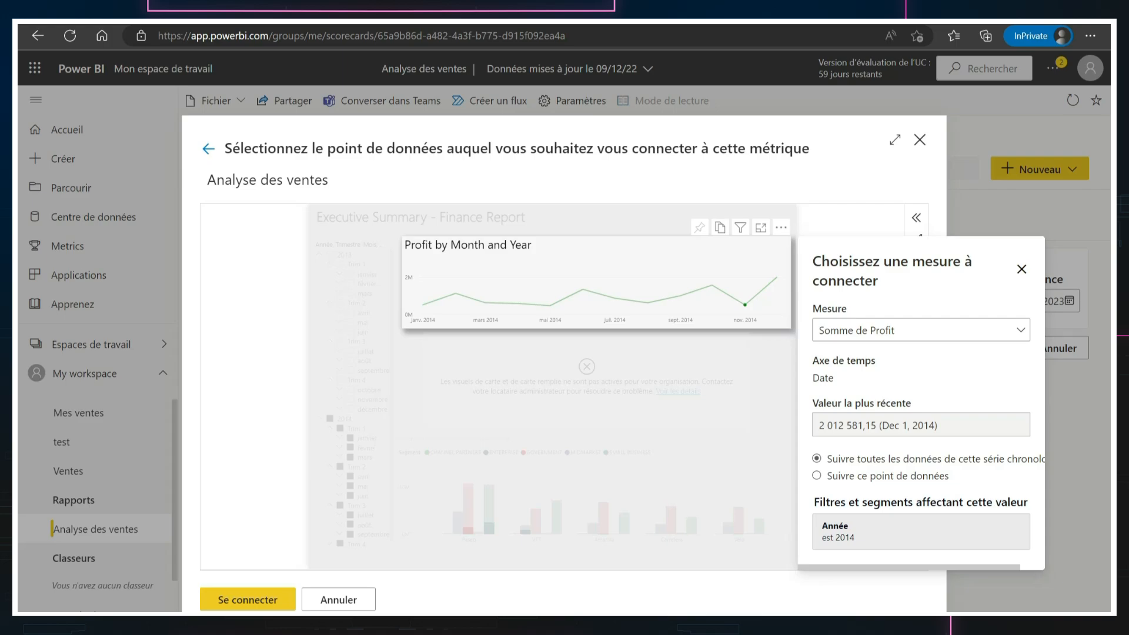
click(873, 476)
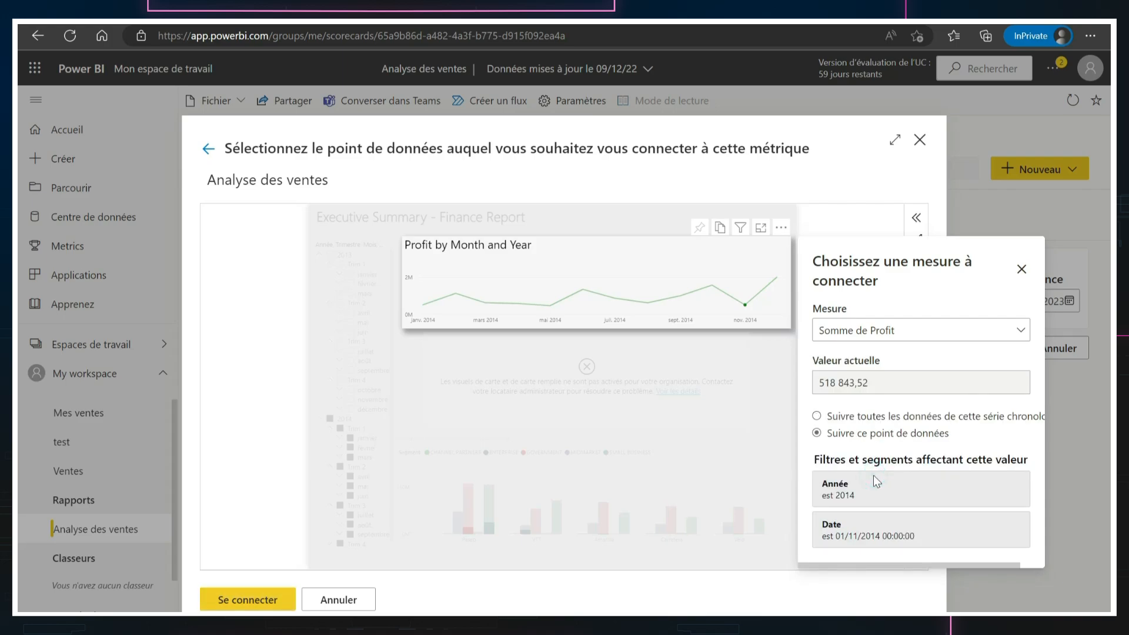
click(269, 594)
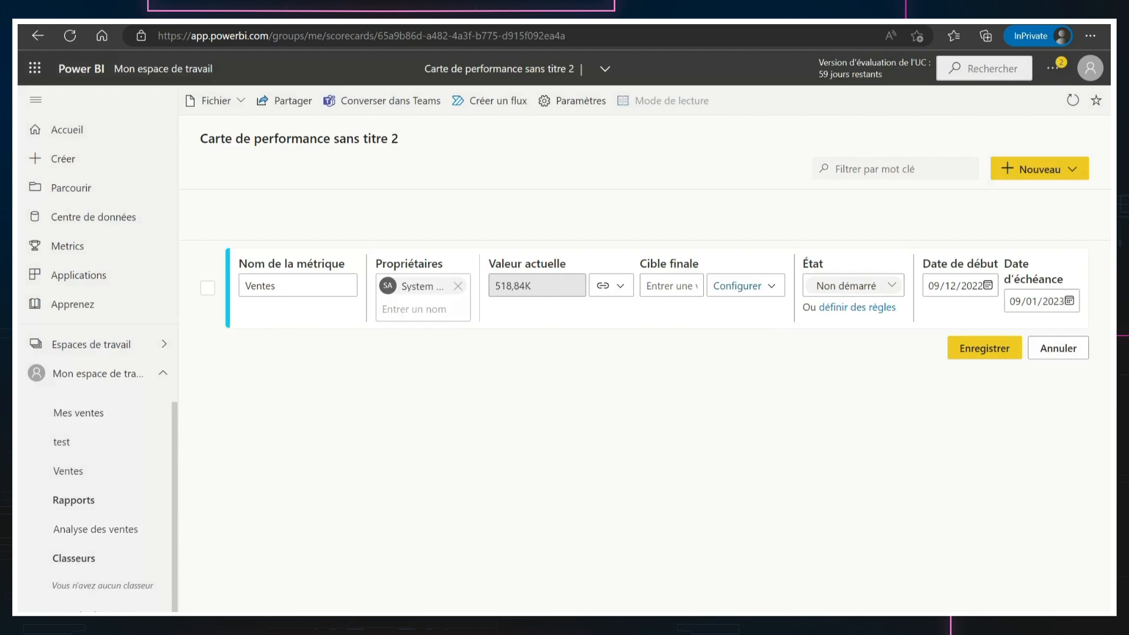
Set the Ventes metric's final target to 600 and its status to Dans les délais
click(686, 285)
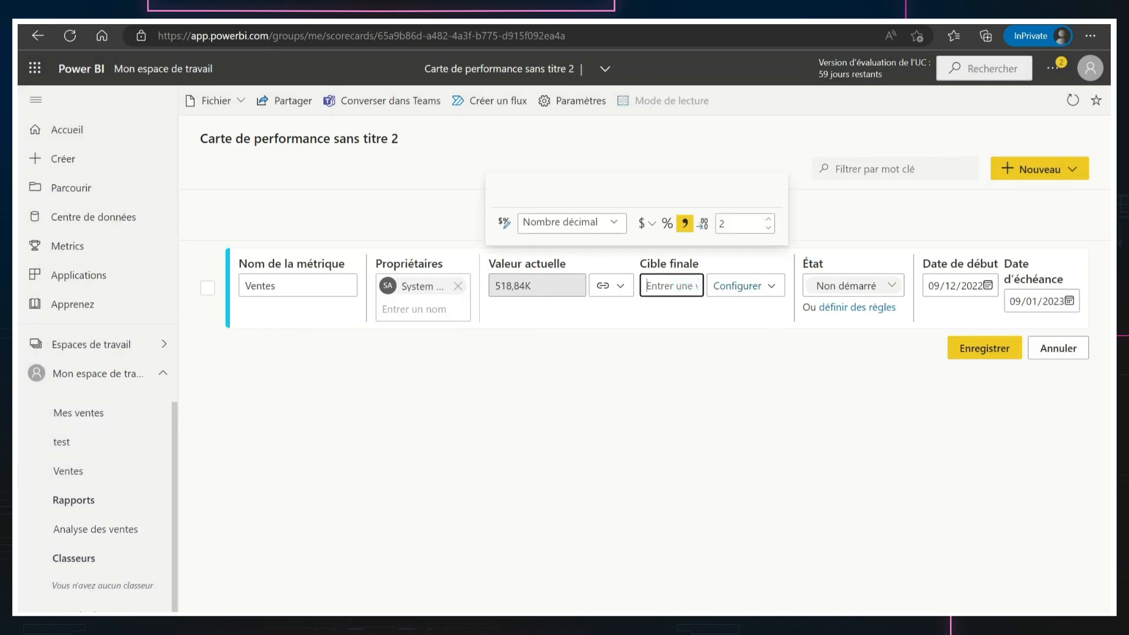
text(690)
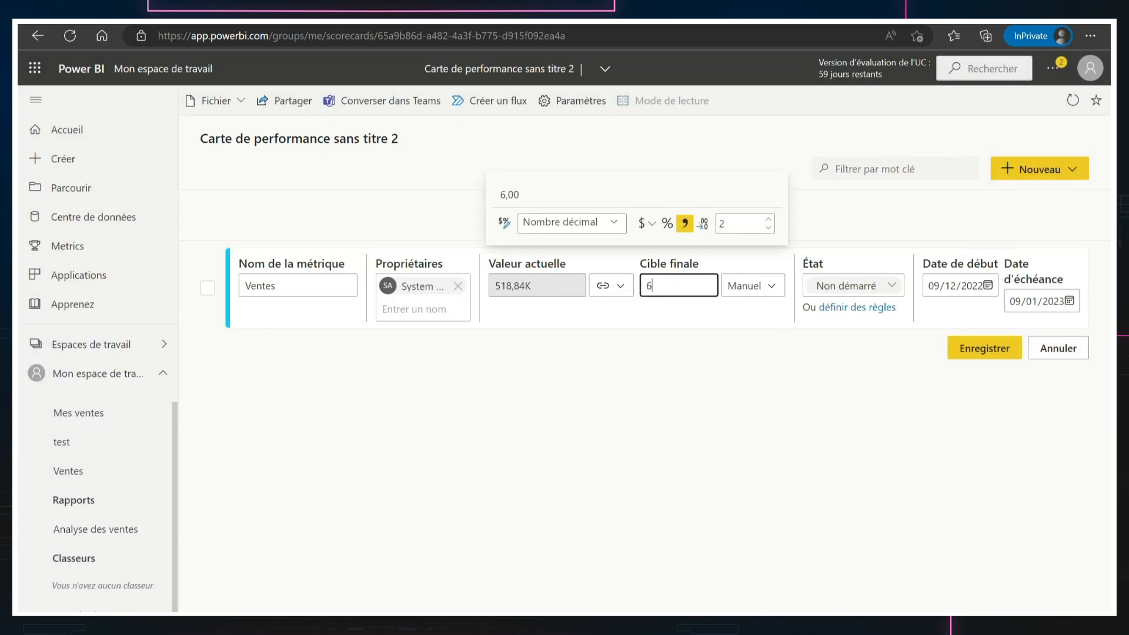
key(BackSpace)
key(BackSpace)
text(00)
click(690, 334)
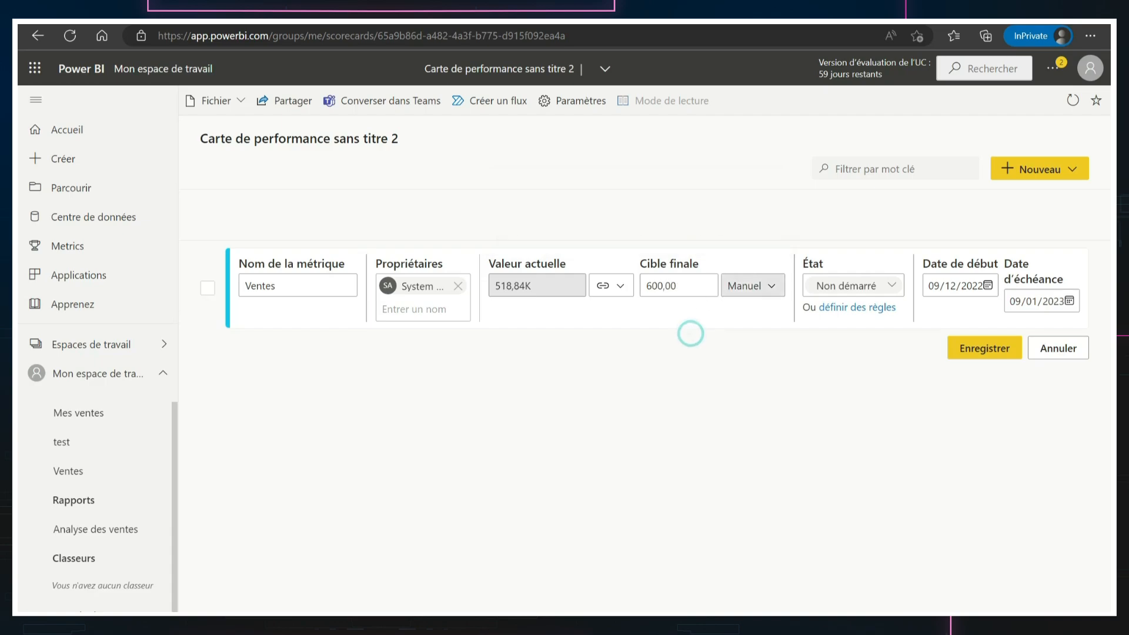
click(708, 284)
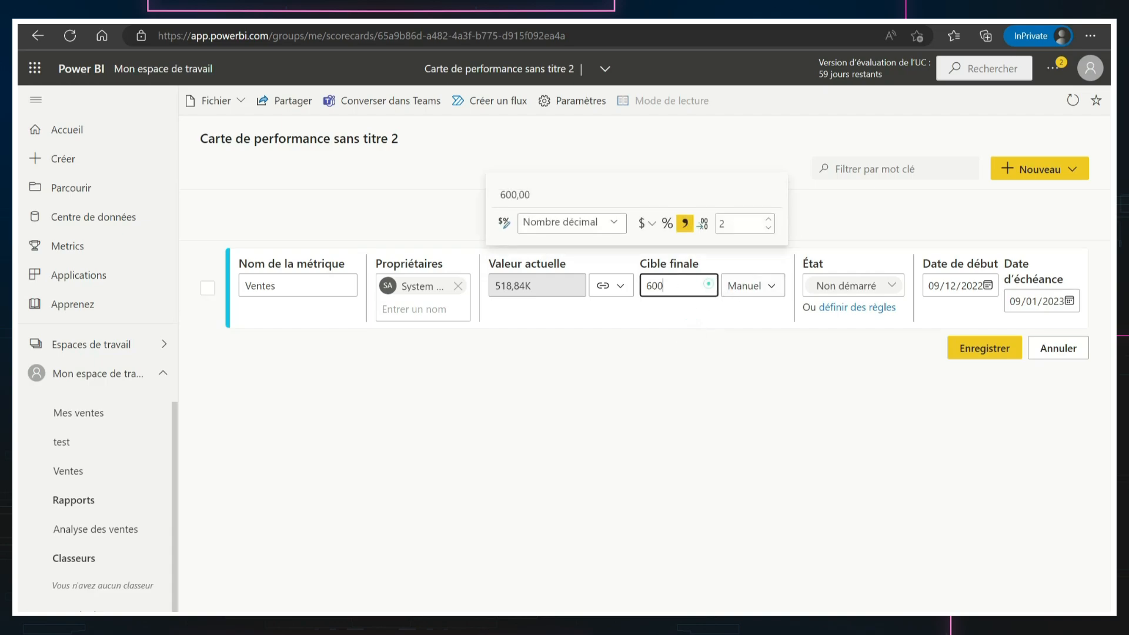
click(845, 287)
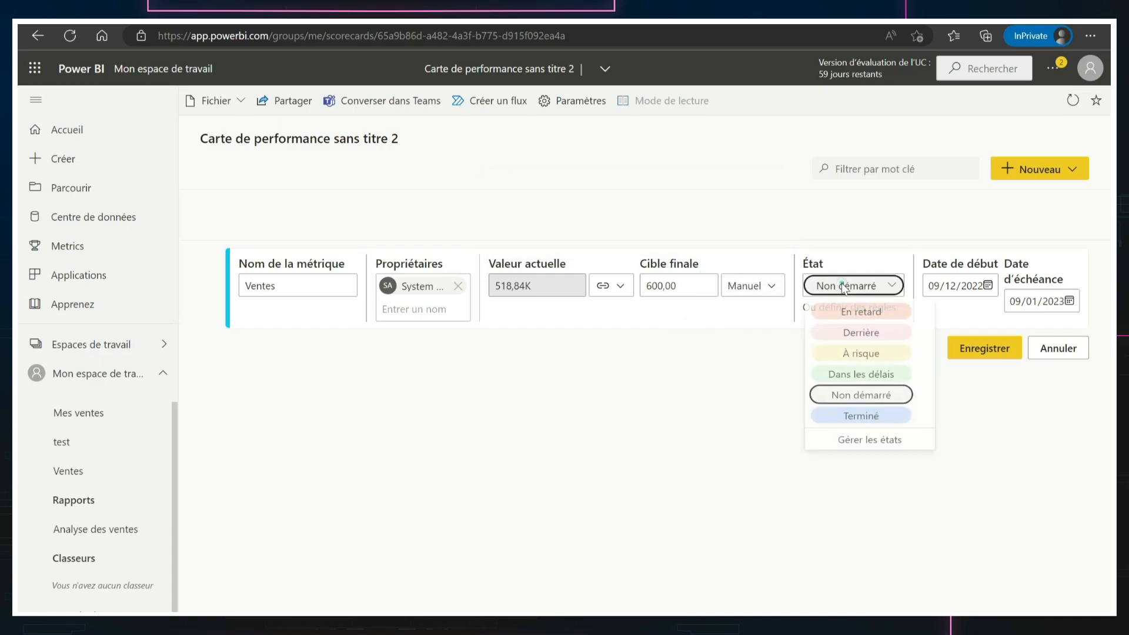
click(864, 379)
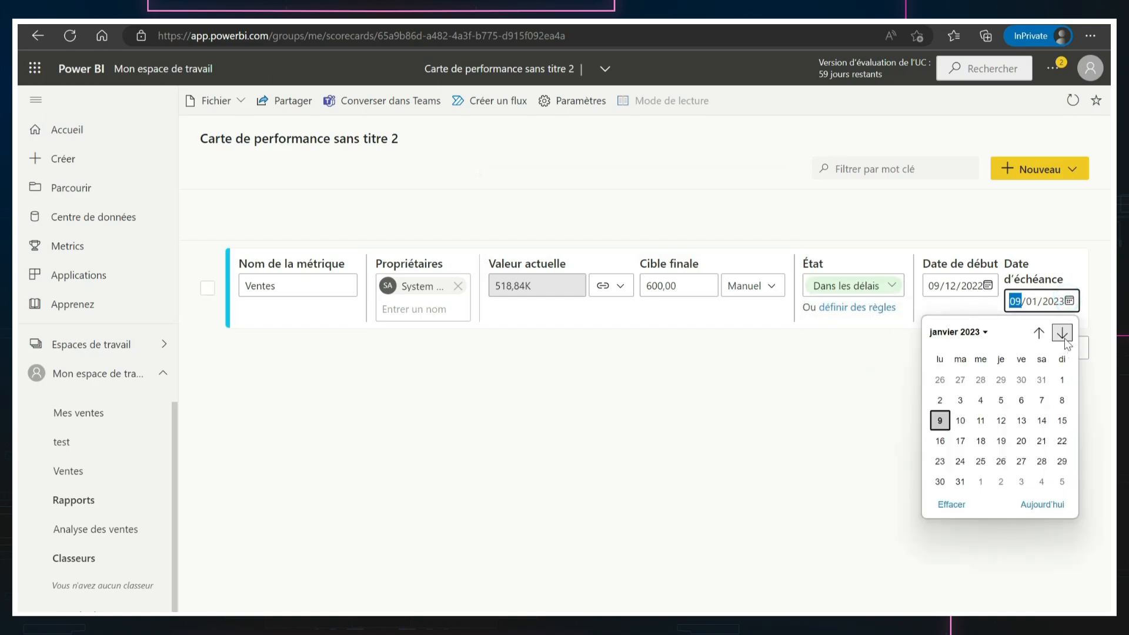
Set the Ventes metric's due date to 29/07/2023 and save the metric
click(1062, 332)
click(1062, 333)
click(1062, 333)
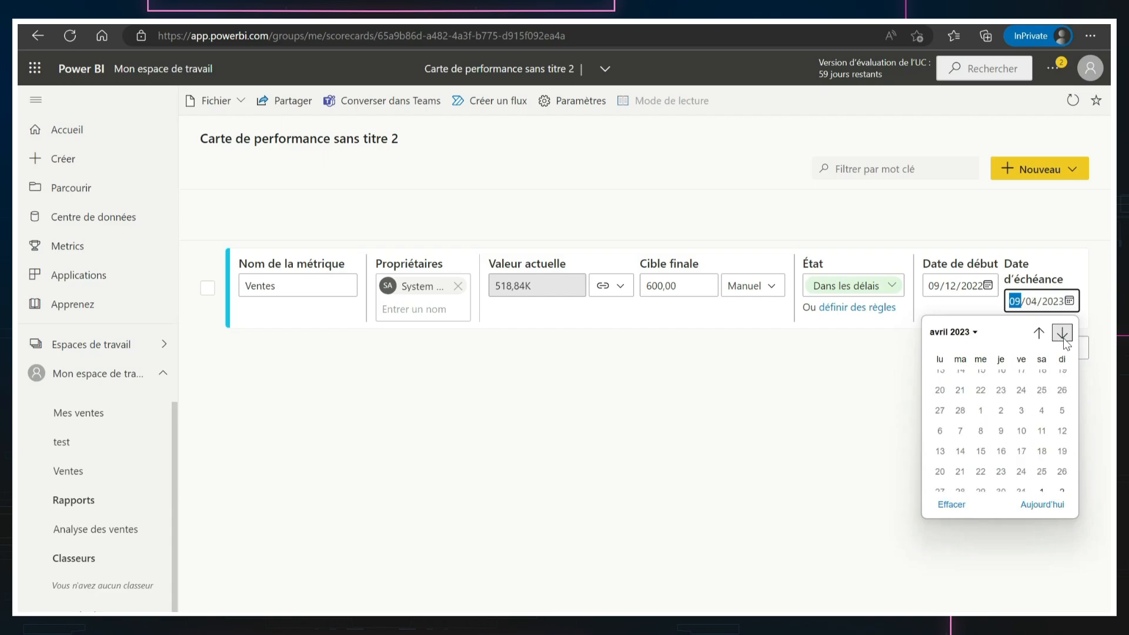
click(1062, 333)
click(1062, 333)
click(1061, 332)
click(1040, 457)
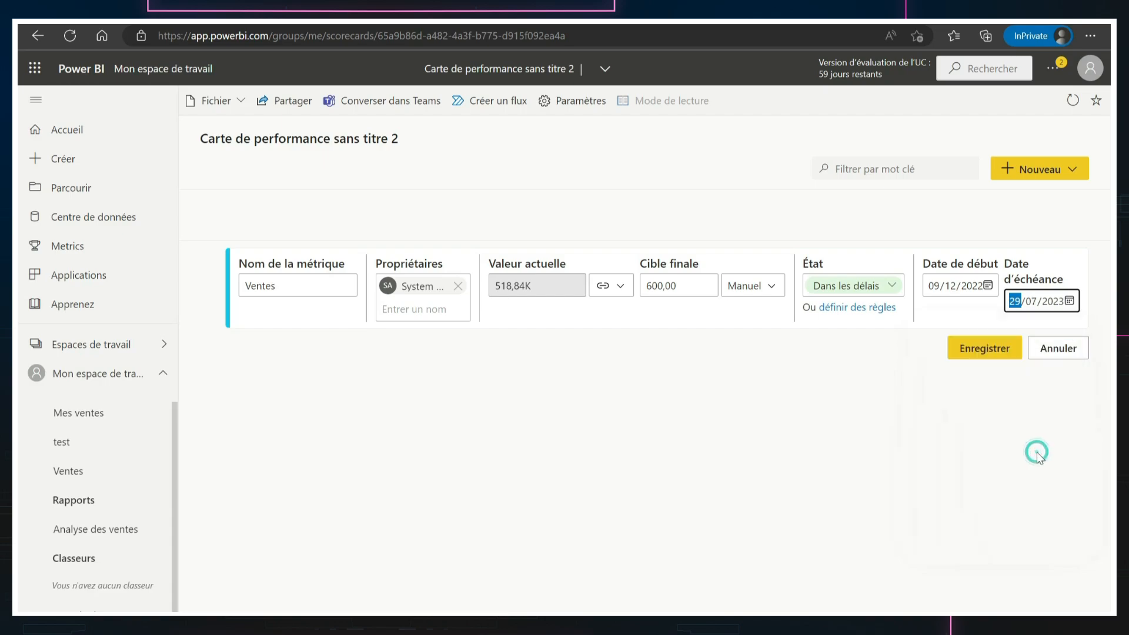
click(980, 348)
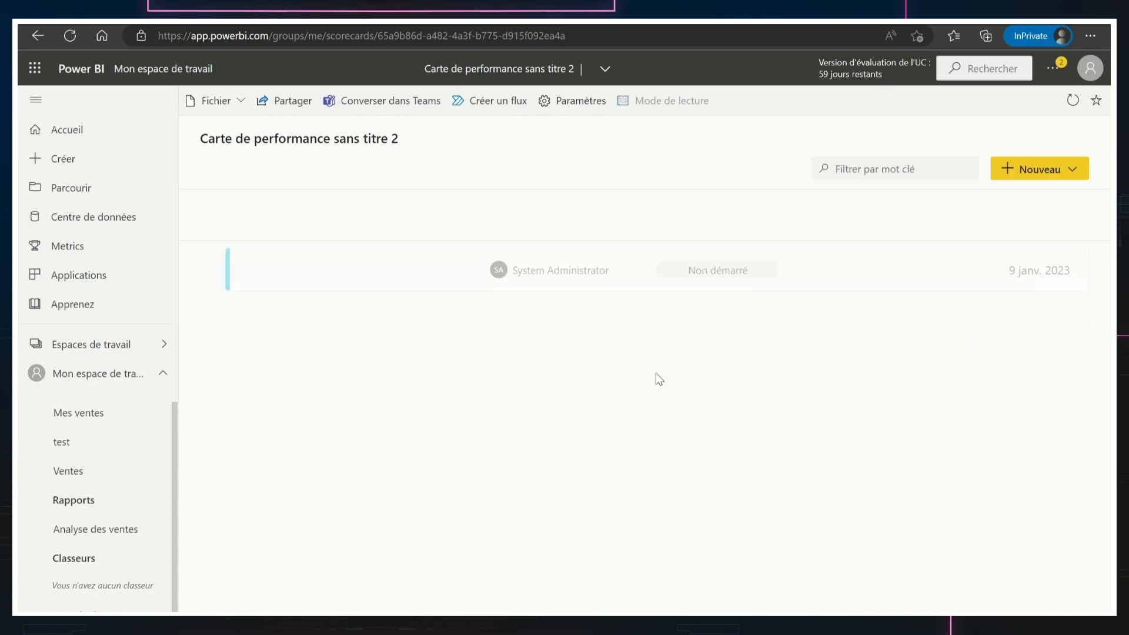